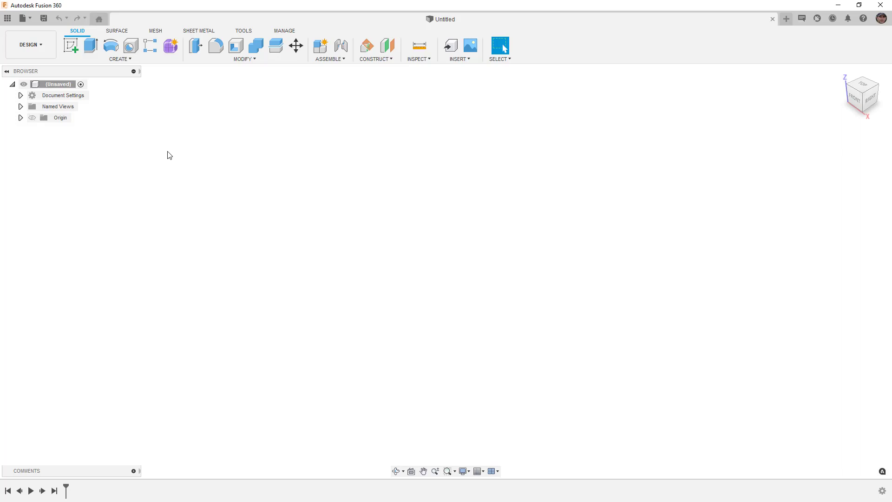
# Create a form and start a sketch on the horizontal XY plane.
pyautogui.click(171, 46)
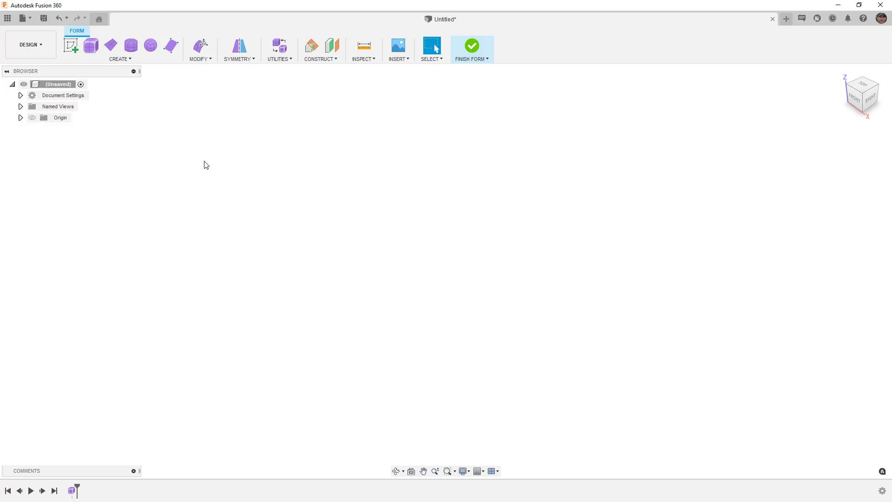
pyautogui.click(71, 45)
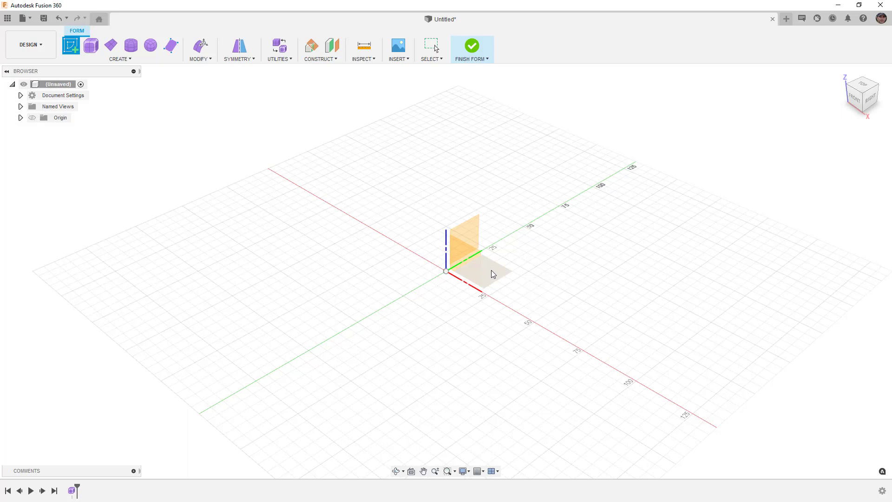
pyautogui.click(500, 275)
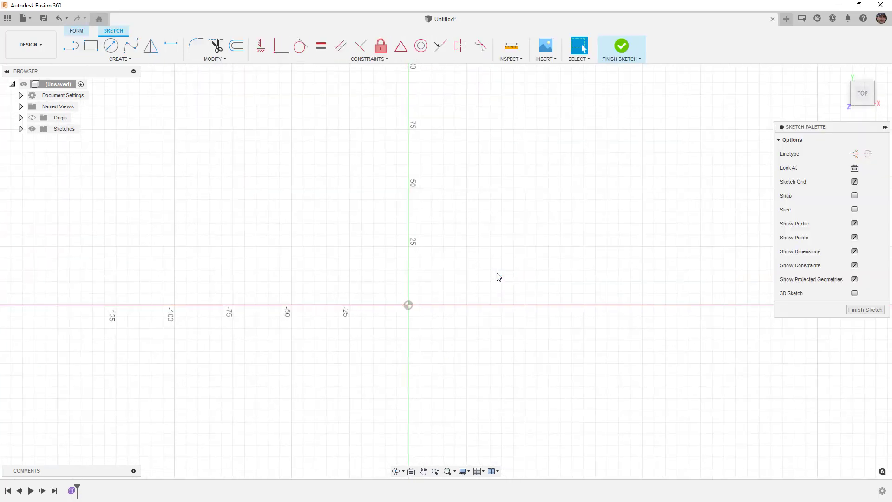
# Draw a horizontal line about 1.7 in long and a vertical line about 2.7 in long, both starting at the origin.
pyautogui.click(70, 45)
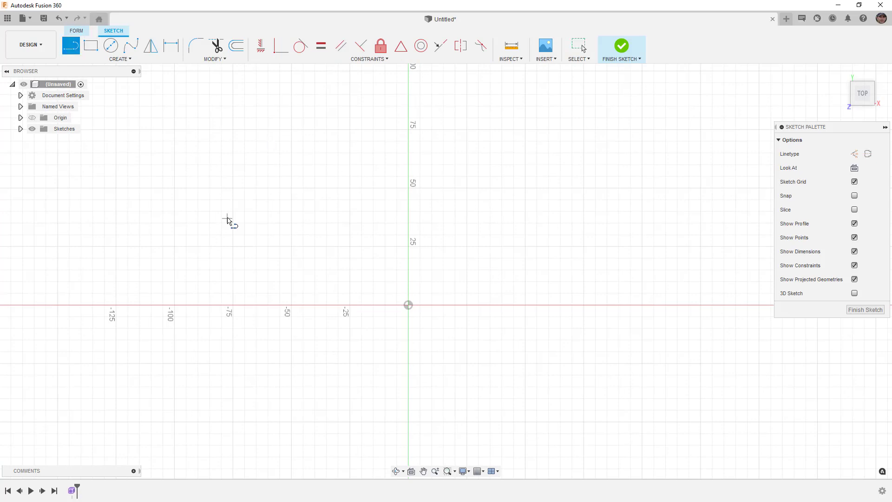
pyautogui.click(408, 305)
pyautogui.click(510, 304)
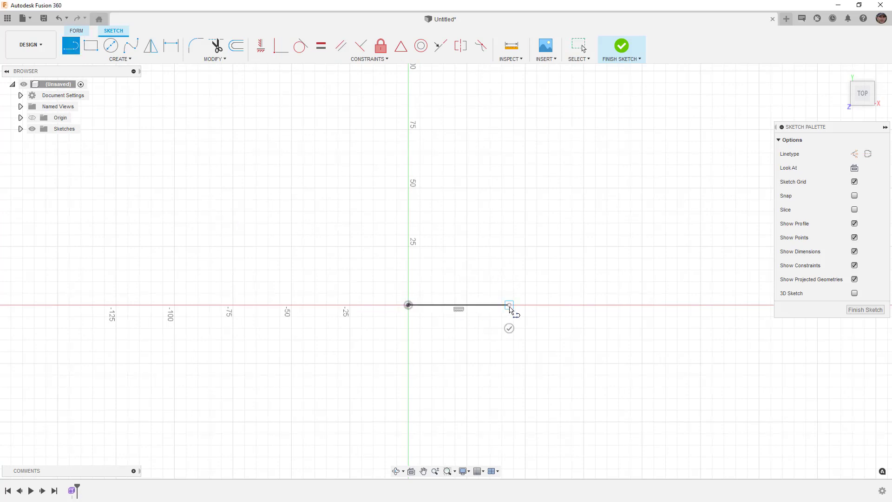
pyautogui.press('Escape')
pyautogui.click(408, 305)
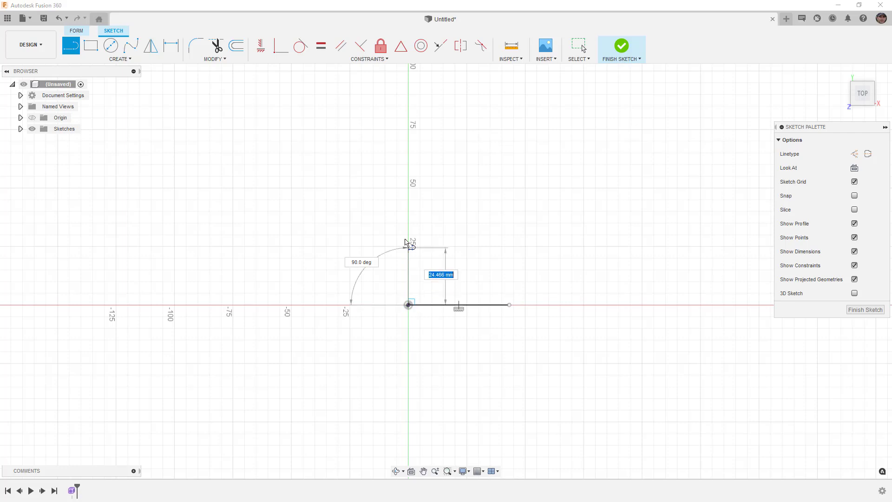
pyautogui.click(407, 147)
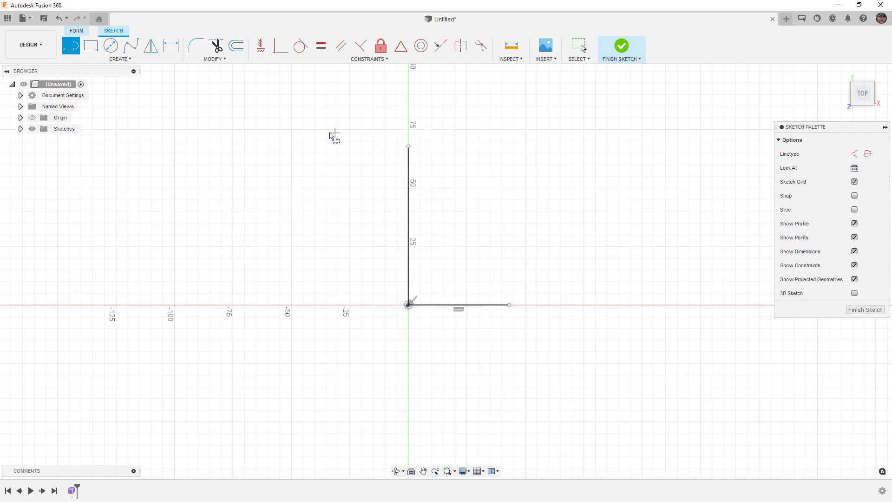
# Draw a horizontal line about 3 in long above the vertical line and constrain its midpoint to the vertical line's upper end.
pyautogui.click(495, 131)
pyautogui.press('Escape')
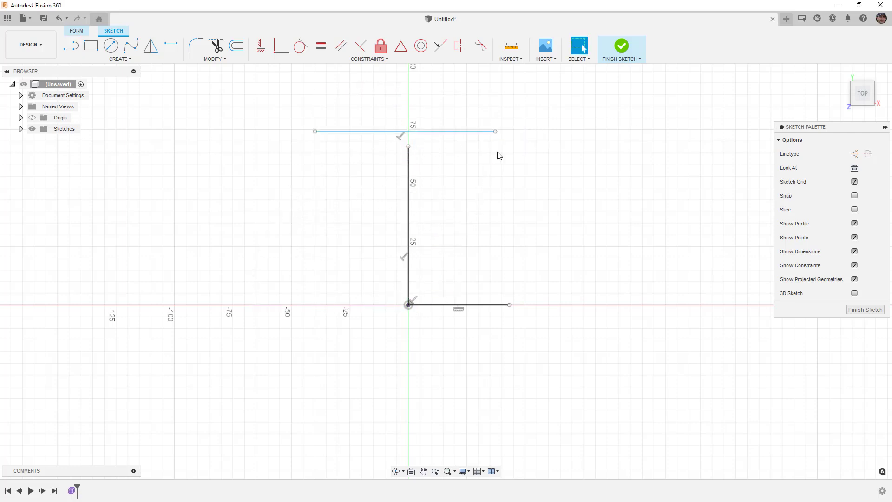
pyautogui.click(400, 46)
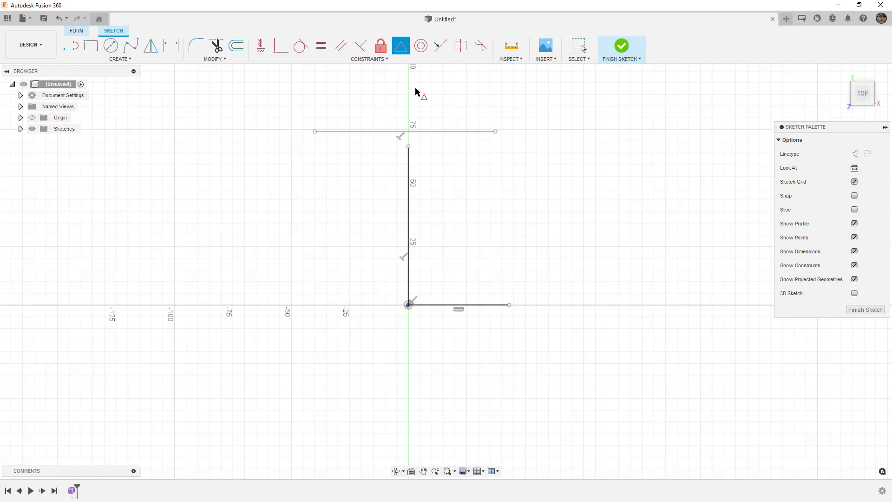
pyautogui.click(417, 132)
pyautogui.click(409, 146)
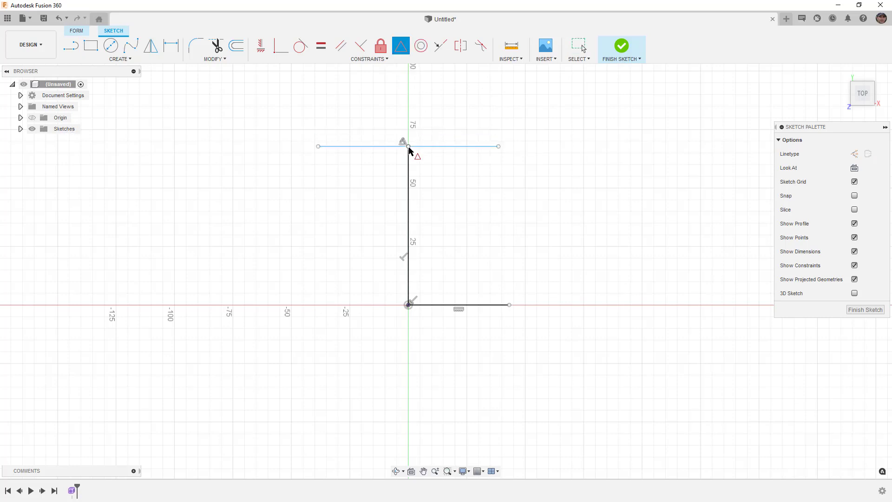
pyautogui.press('Escape')
# Convert the vertical line and the horizontal line at the origin to construction lines.
pyautogui.click(409, 163)
pyautogui.keyDown('shift'); pyautogui.click(446, 305); pyautogui.keyUp('shift')
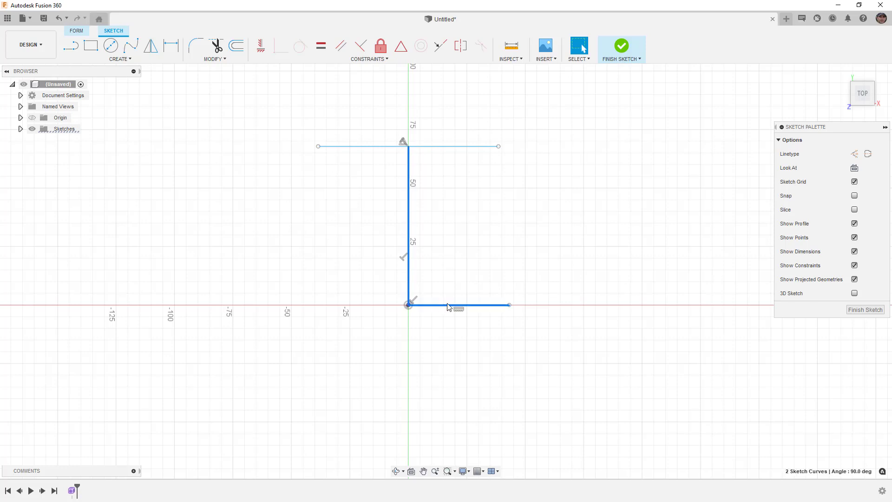
pyautogui.click(856, 154)
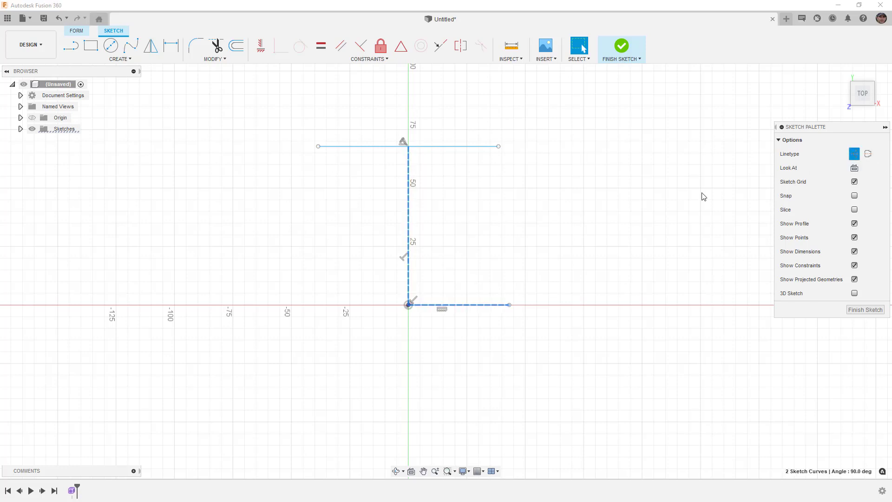
pyautogui.click(500, 182)
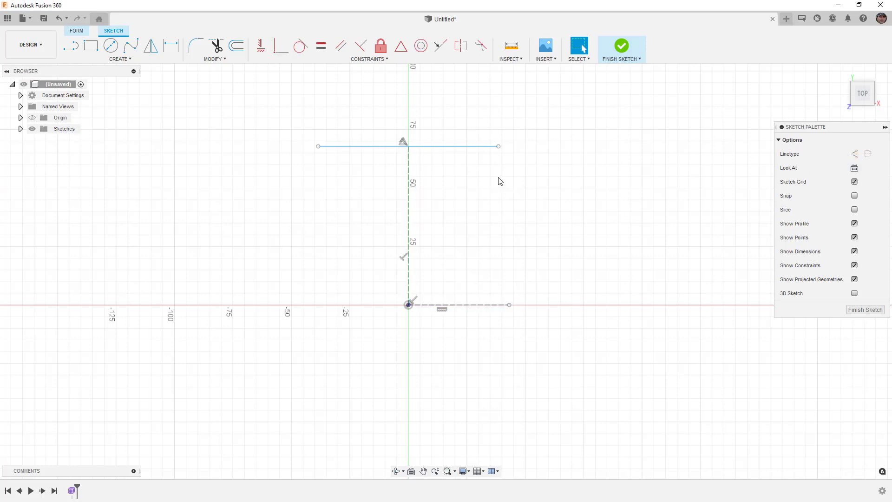
# Change the document's active units from millimeters to inches.
pyautogui.click(19, 96)
pyautogui.click(83, 107)
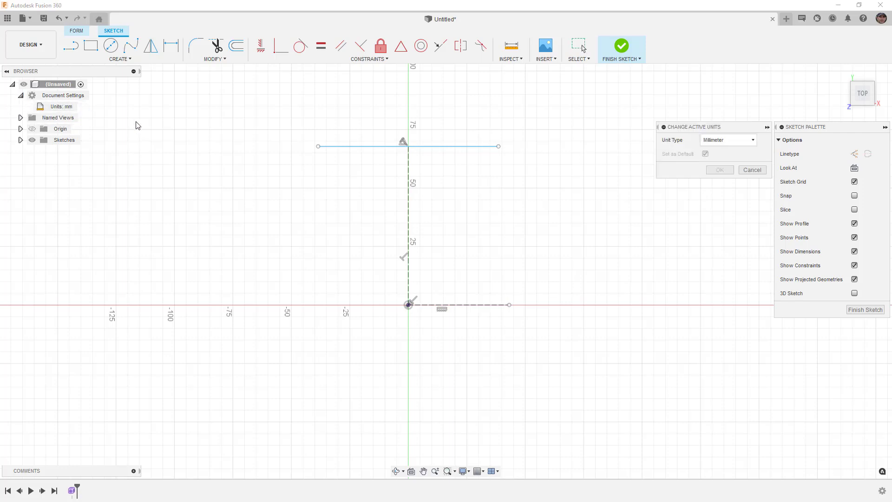
pyautogui.click(702, 140)
pyautogui.click(717, 182)
pyautogui.click(720, 171)
# Add a 15 in diameter dimension between the upper horizontal line and the horizontal construction line at the origin.
pyautogui.scroll(-3, 457, 265)
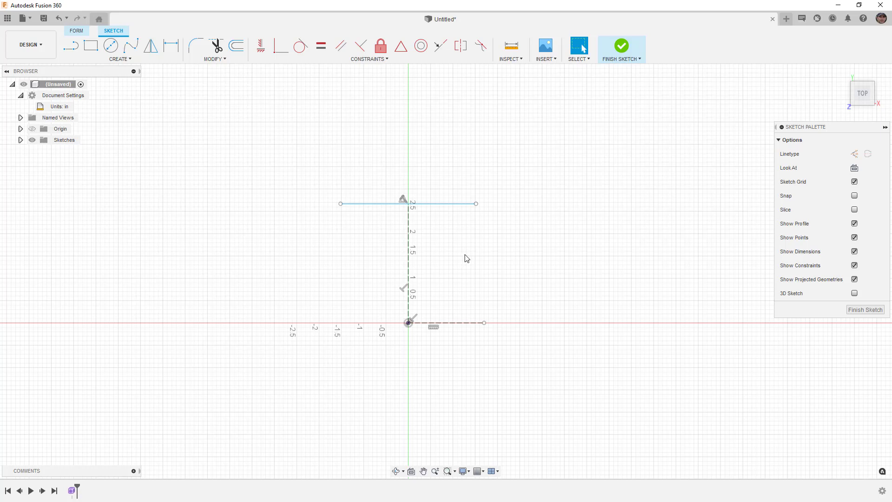
pyautogui.click(171, 45)
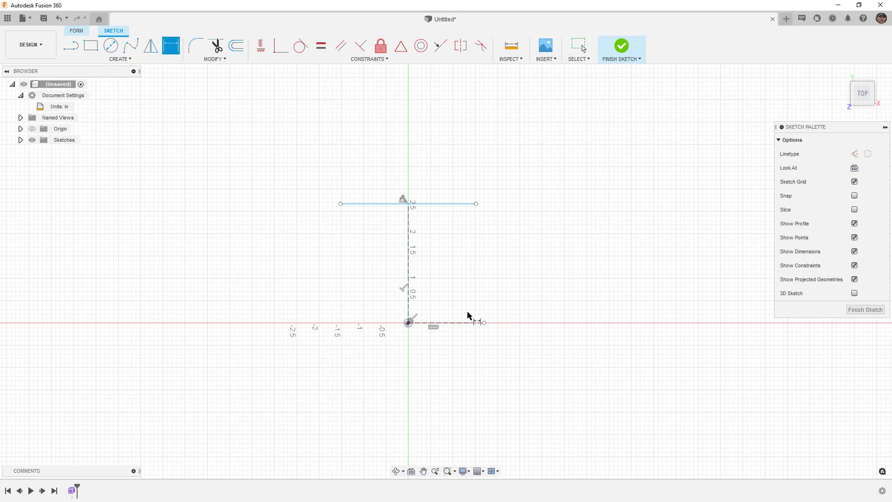
pyautogui.click(454, 323)
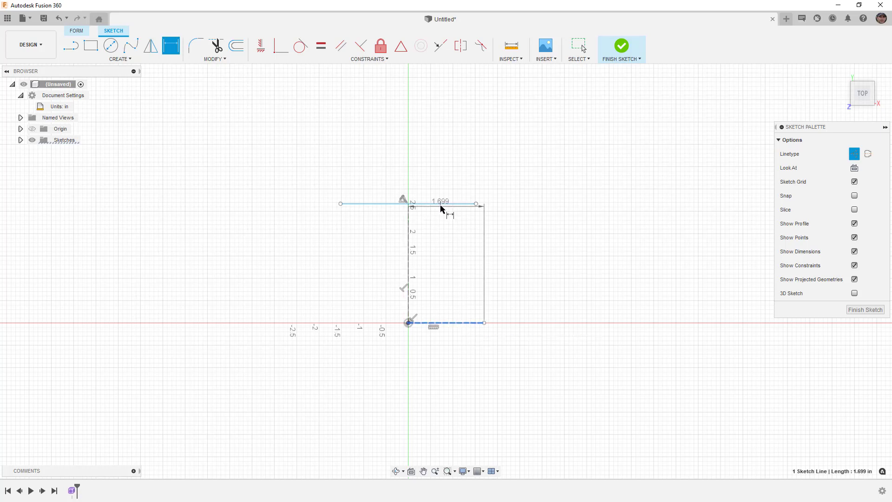
pyautogui.click(440, 206)
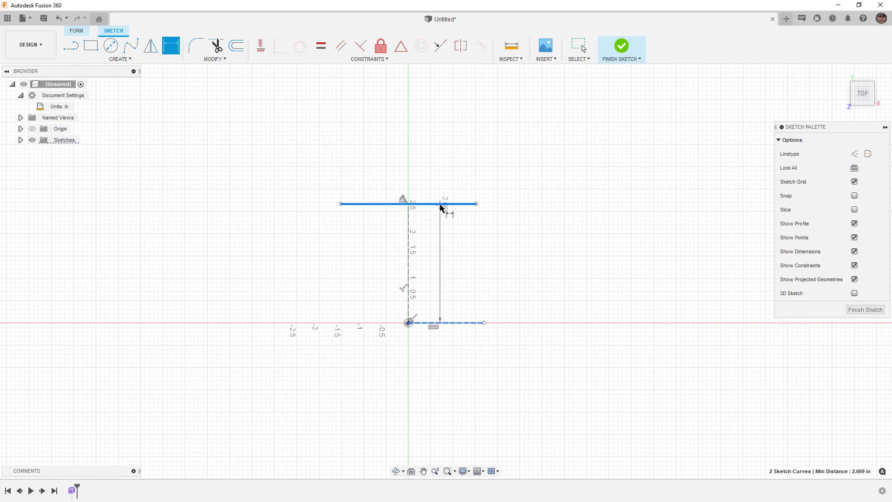
pyautogui.rightClick(458, 269)
pyautogui.click(432, 307)
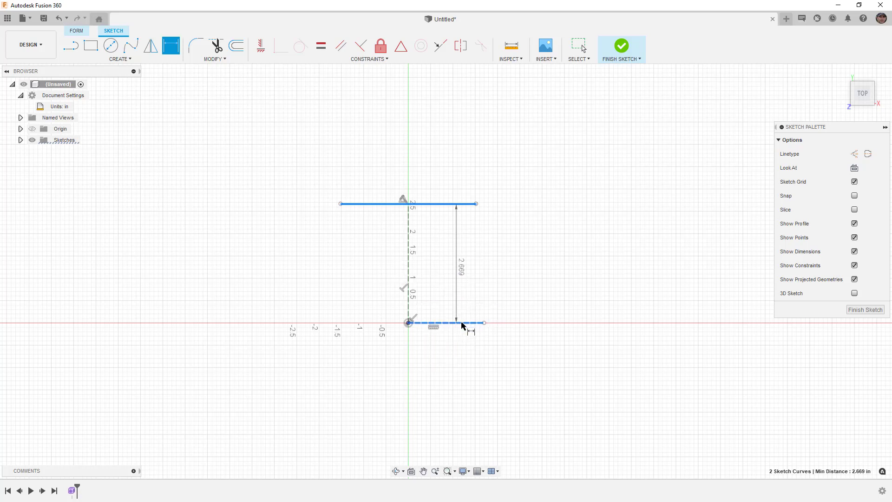
pyautogui.click(507, 317)
pyautogui.write('15')
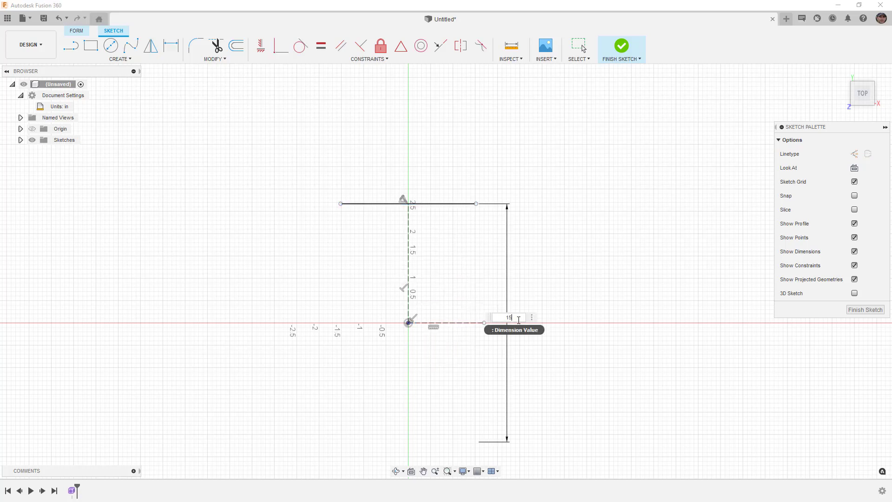
pyautogui.press('Return')
# Dimension the upper horizontal line's length at 4 in.
pyautogui.scroll(-4, 462, 367)
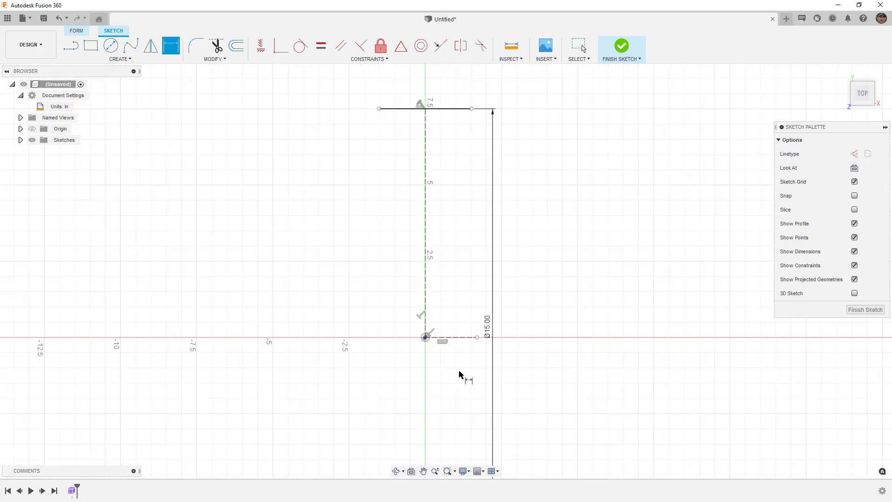
pyautogui.moveTo(511, 272); pyautogui.dragTo(471, 272, button='middle')
pyautogui.press('d')
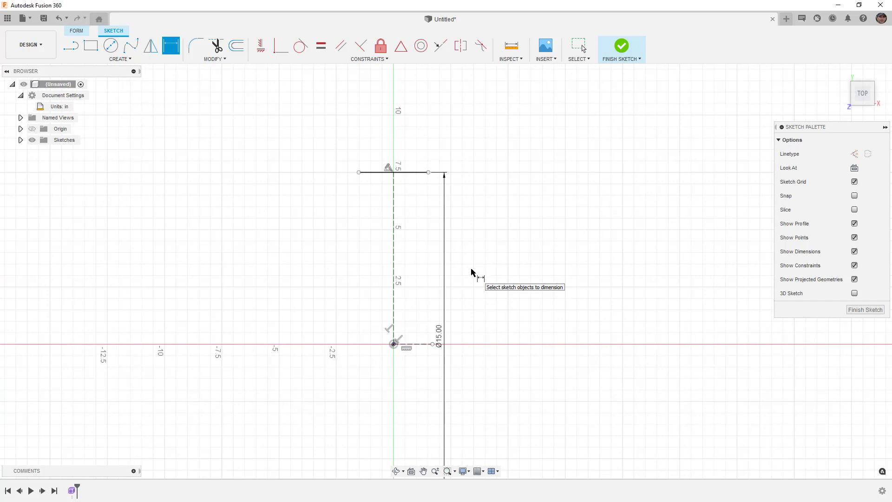
pyautogui.click(413, 172)
pyautogui.click(402, 149)
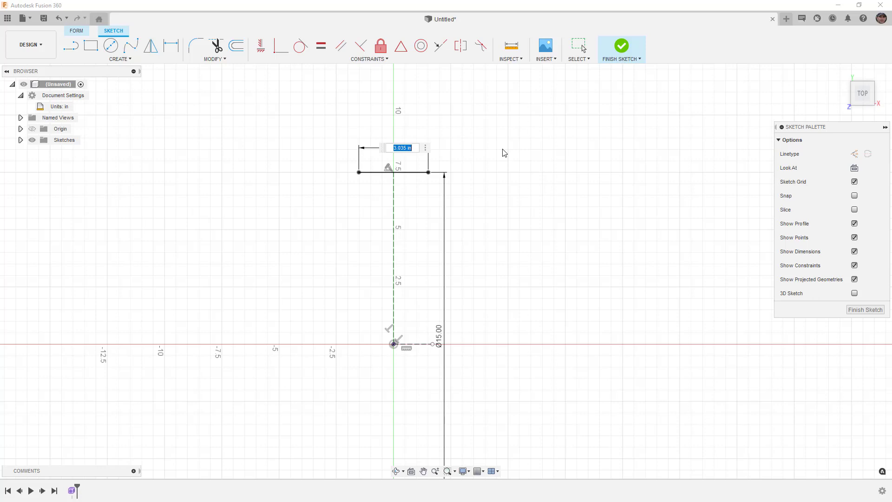
pyautogui.write('4')
pyautogui.press('Return')
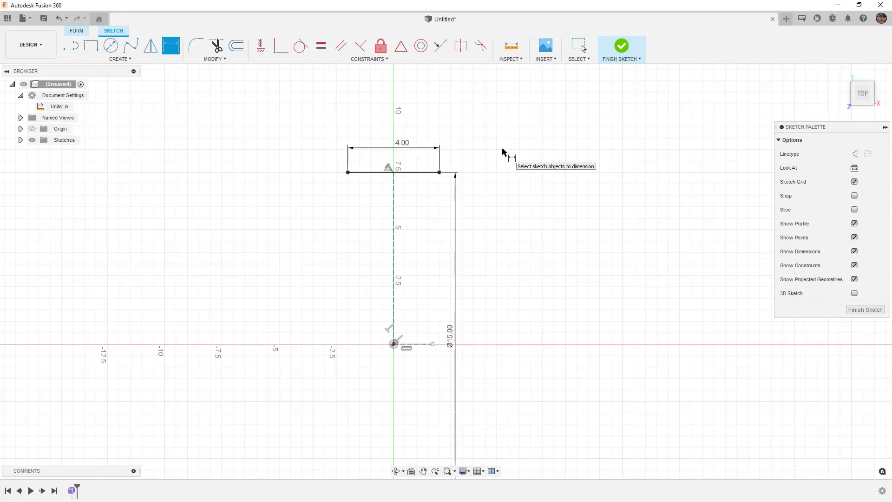
# Draw the right side of the profile from the base line's right end: a sloped segment, a steeper one and a vertical one about 0.5 in long.
pyautogui.press('l')
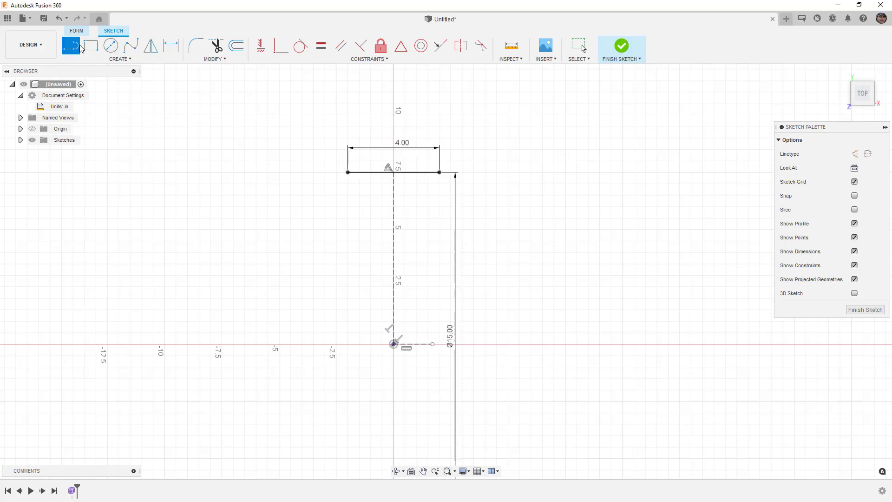
pyautogui.click(439, 172)
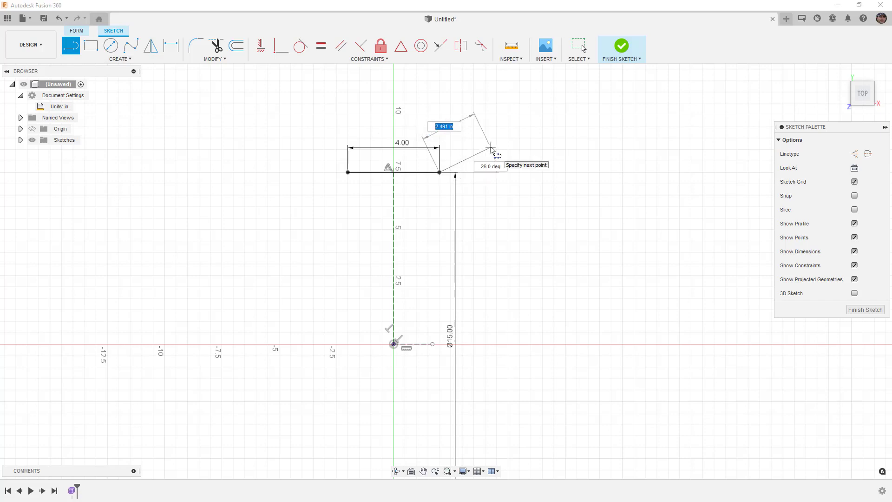
pyautogui.click(493, 145)
pyautogui.scroll(3, 497, 142)
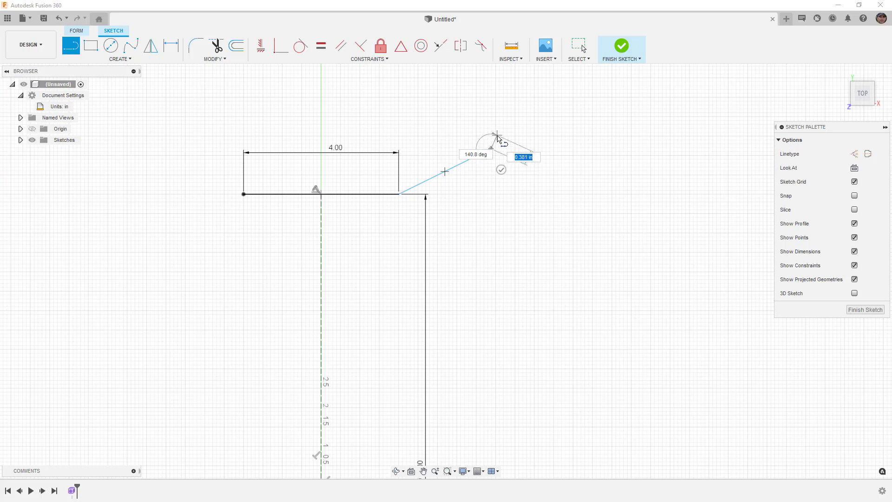
pyautogui.moveTo(502, 135); pyautogui.dragTo(468, 161, button='middle')
pyautogui.click(471, 151)
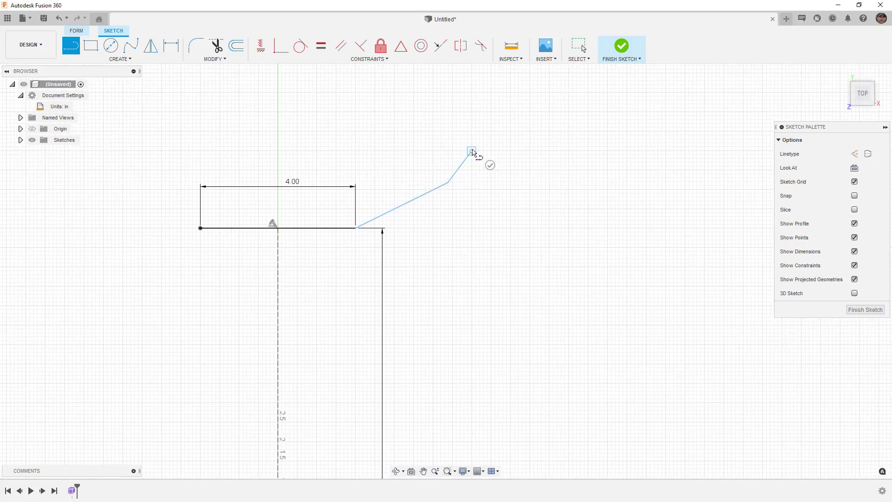
pyautogui.click(472, 132)
pyautogui.click(472, 132)
# Draw the left side of the profile from the base line's left end with one sloped segment and a vertical segment about 0.5 in long.
pyautogui.moveTo(200, 228); pyautogui.dragTo(131, 156)
pyautogui.click(130, 151)
pyautogui.click(131, 132)
pyautogui.press('Escape')
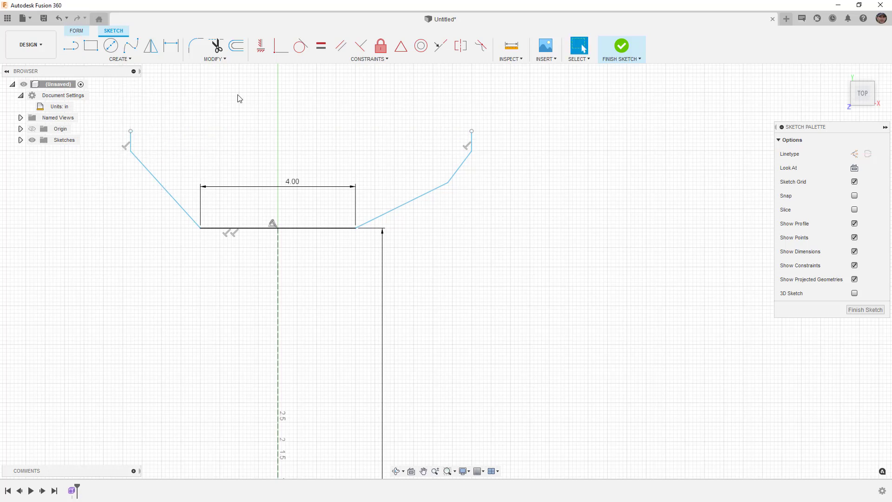
# Align the upper ends and the lower ends of the two short vertical segments with horizontal constraints.
pyautogui.click(259, 52)
pyautogui.click(131, 139)
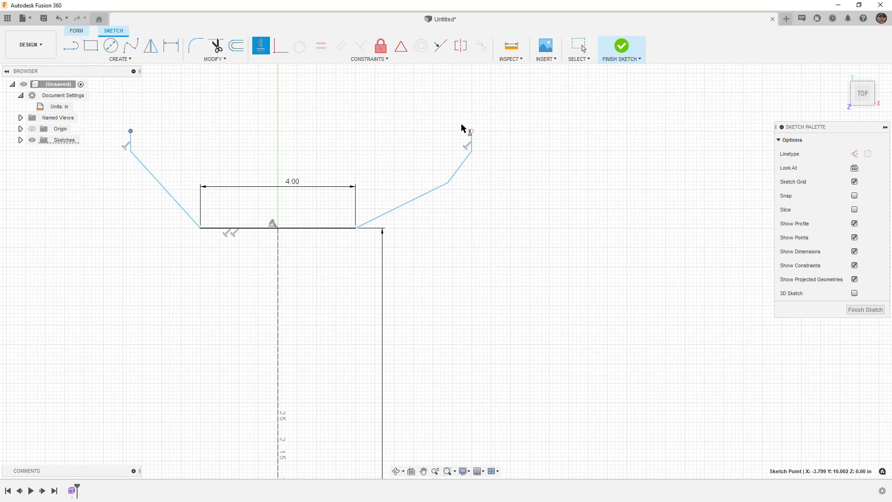
pyautogui.click(472, 139)
pyautogui.click(472, 153)
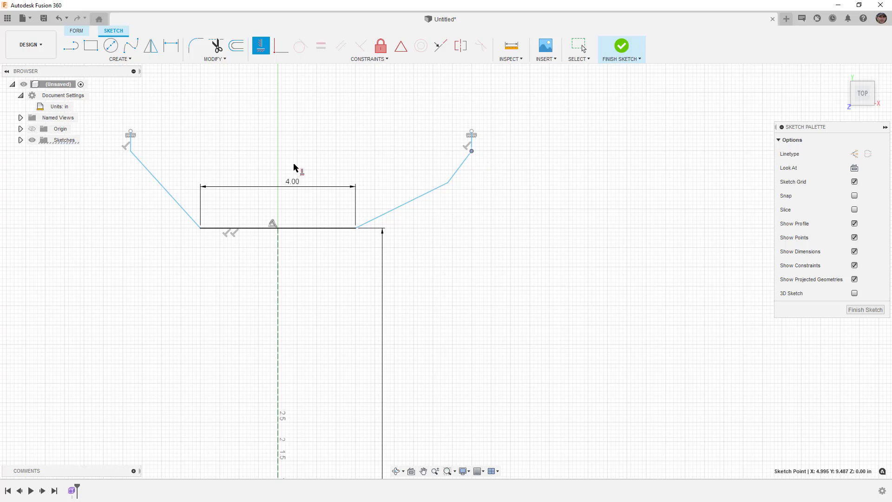
pyautogui.click(131, 152)
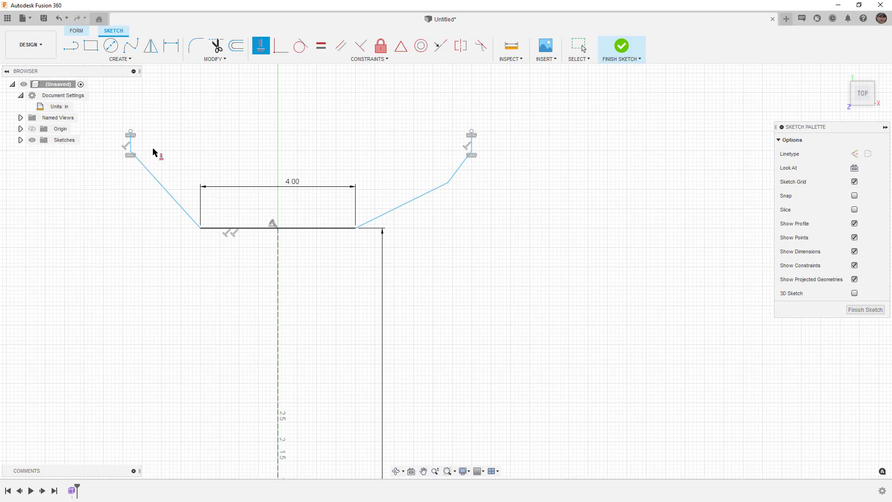
# Dimension the left vertical segment's length at 0.50 in.
pyautogui.press('d')
pyautogui.click(131, 141)
pyautogui.click(117, 145)
pyautogui.press('Return')
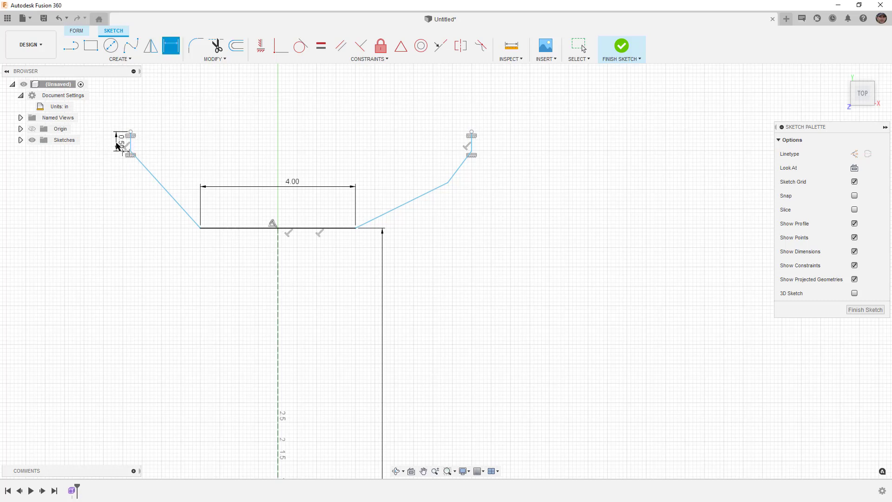
# Dimension the height from the base line to the lower end of the left vertical segment at 2 in.
pyautogui.click(131, 151)
pyautogui.click(225, 228)
pyautogui.click(97, 186)
pyautogui.write('2')
pyautogui.press('Return')
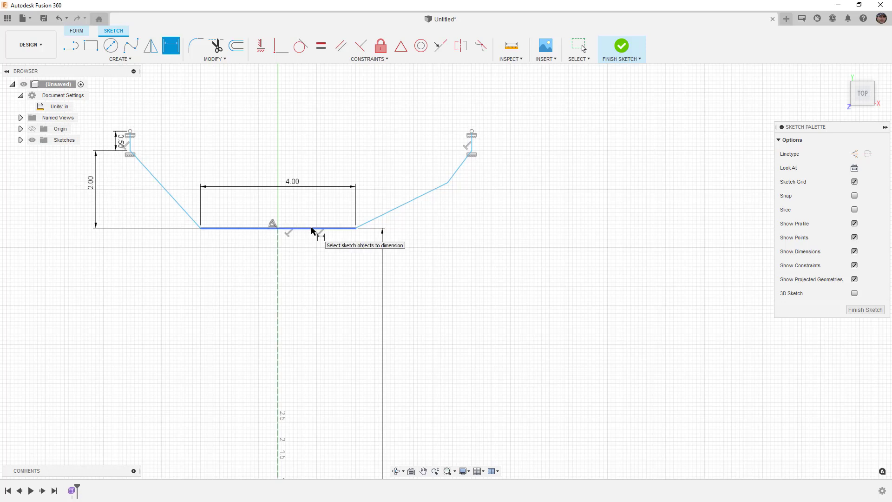
pyautogui.scroll(-1, 282, 216)
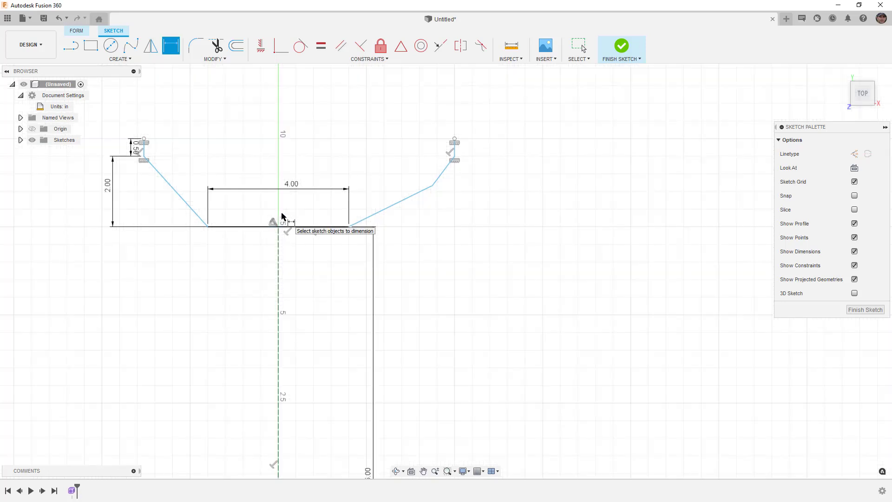
# Dimension the distance from the left vertical segment to the vertical centerline at 3.75 in.
pyautogui.scroll(-1, 285, 216)
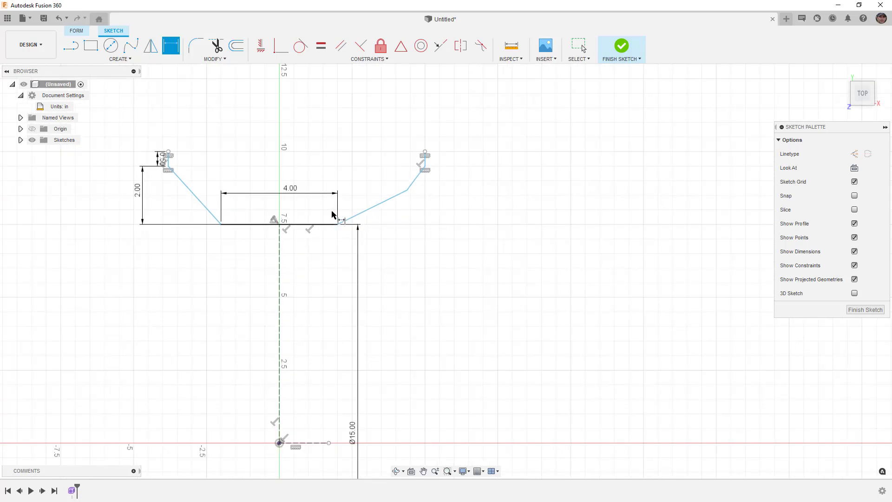
pyautogui.click(168, 160)
pyautogui.click(279, 236)
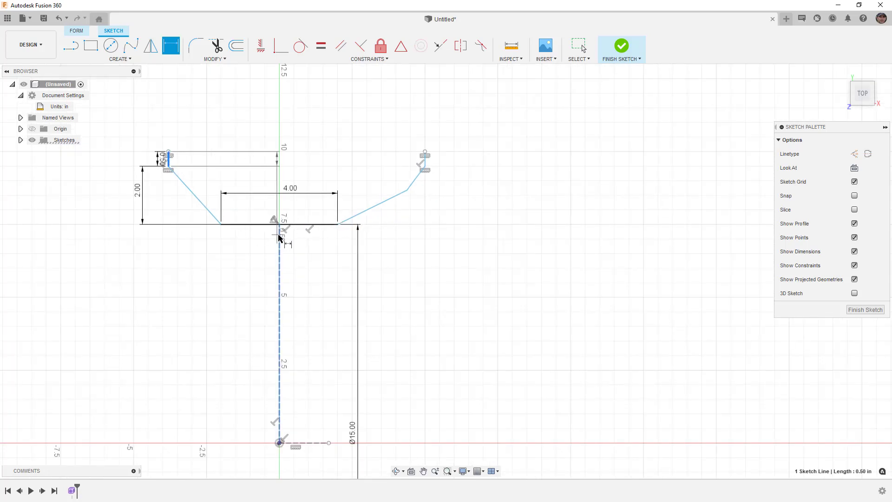
pyautogui.click(217, 117)
pyautogui.write('3.7')
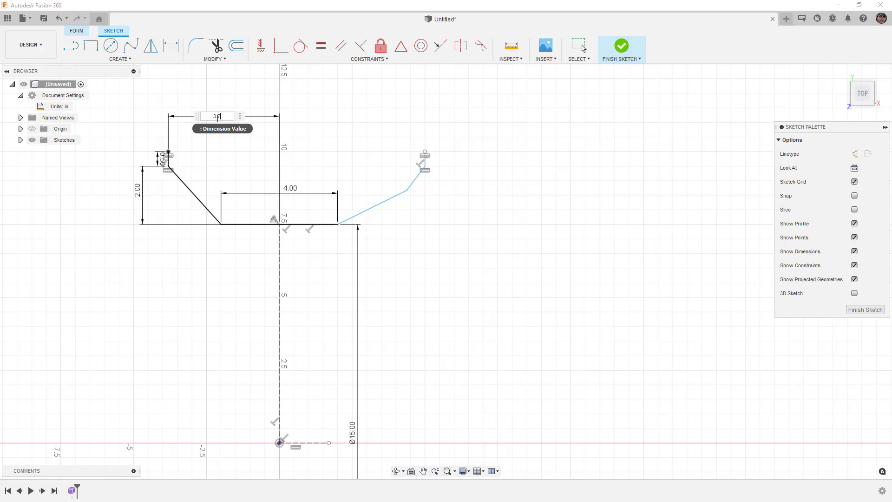
pyautogui.write('5')
pyautogui.press('Return')
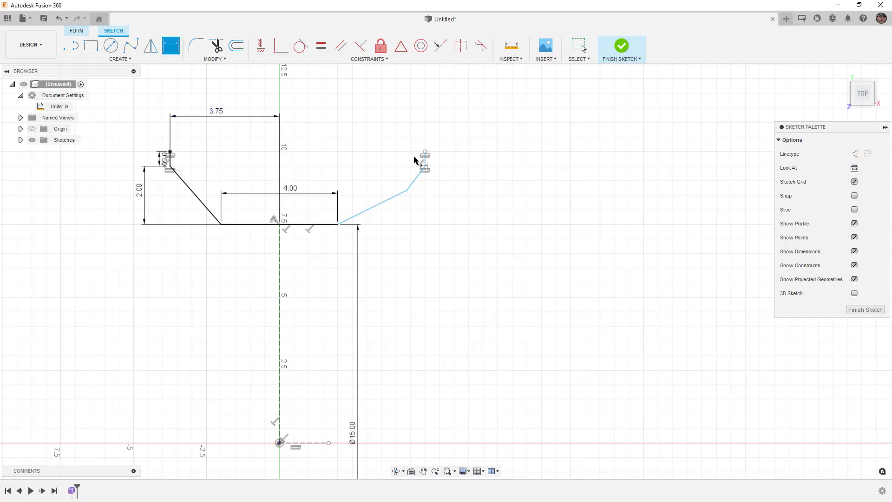
# Dimension the distance from the right vertical segment to the vertical centerline at 5 in.
pyautogui.click(423, 163)
pyautogui.click(279, 242)
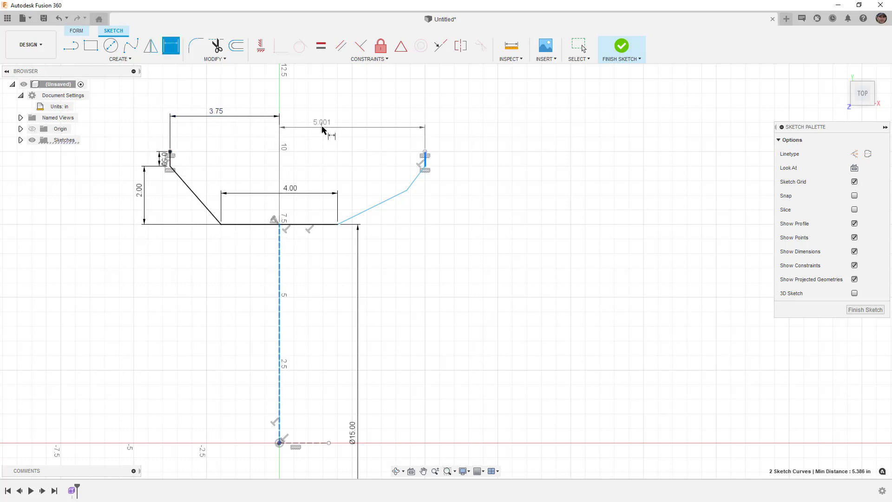
pyautogui.click(323, 123)
pyautogui.write('5')
pyautogui.press('Return')
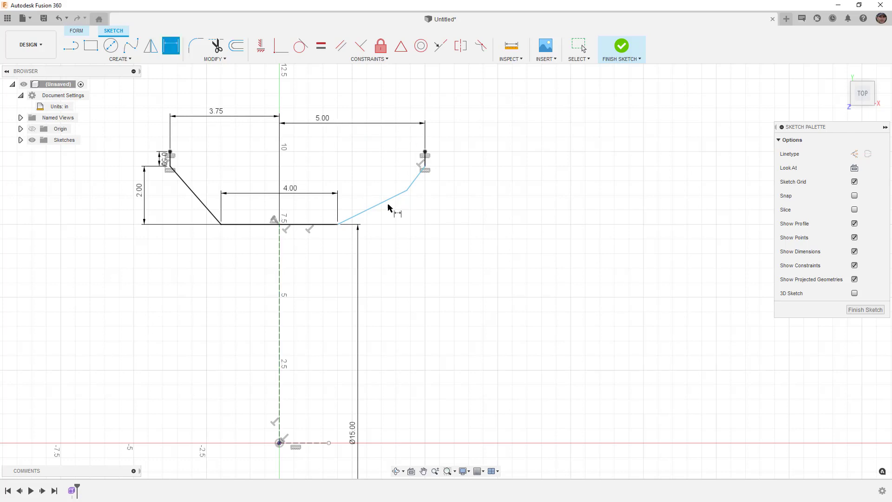
# Dimension the aligned length of the short sloped segment on the profile's right side at 1 in.
pyautogui.scroll(2, 420, 183)
pyautogui.scroll(1, 420, 183)
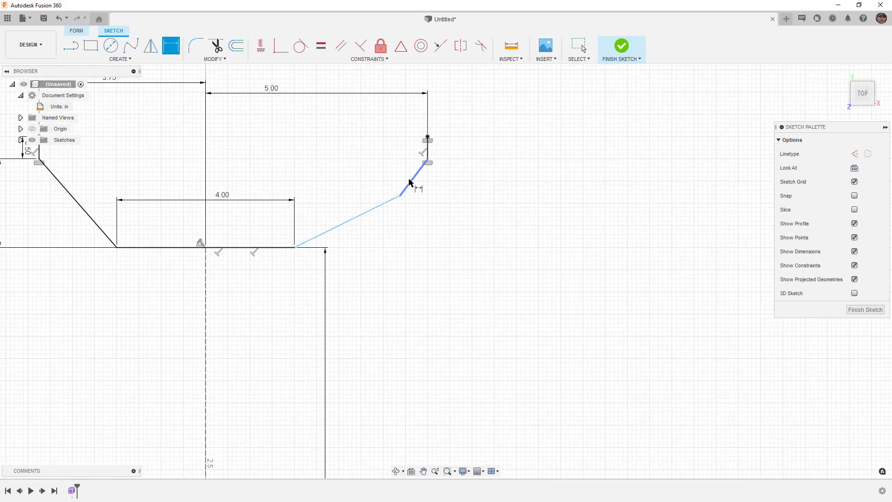
pyautogui.click(414, 178)
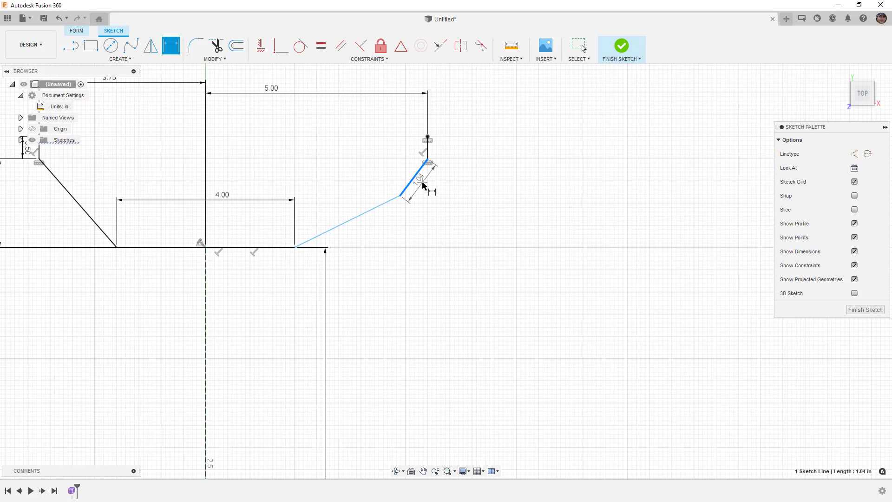
pyautogui.rightClick(423, 187)
pyautogui.click(408, 239)
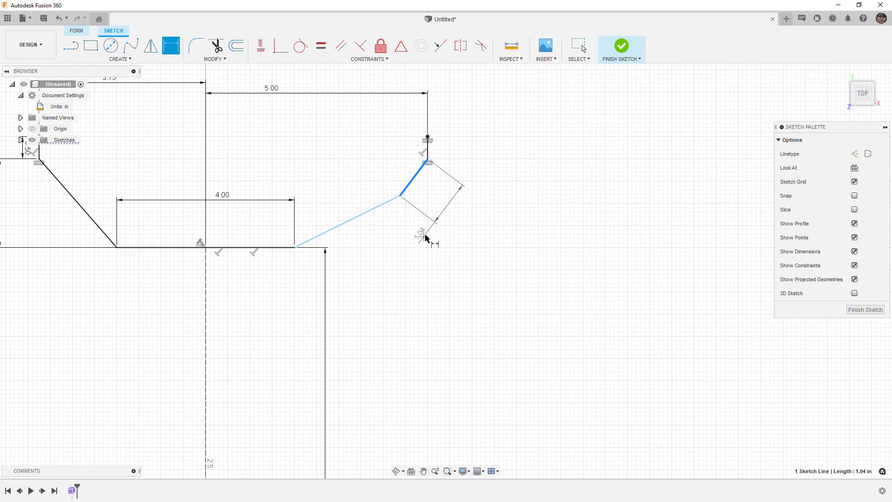
pyautogui.click(473, 220)
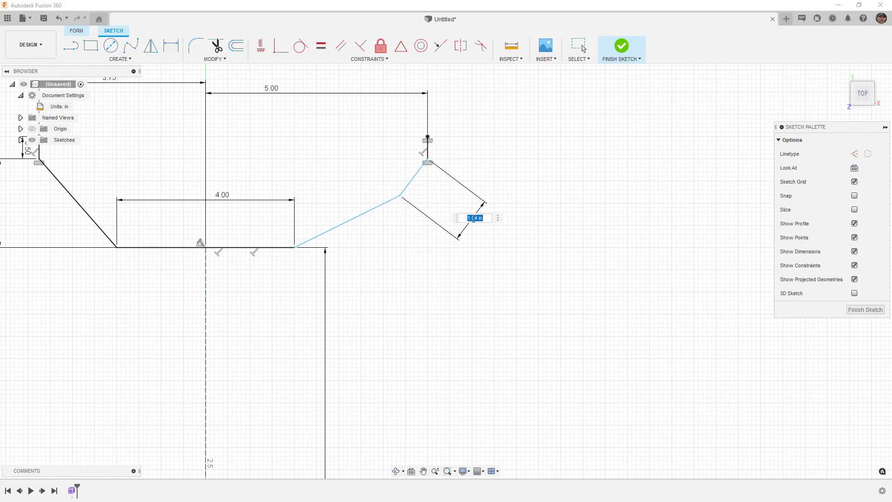
pyautogui.write('1')
pyautogui.press('Return')
# Dimension the angle between the short sloped segment and the right vertical segment at 143°, and finish the sketch.
pyautogui.click(413, 176)
pyautogui.click(427, 148)
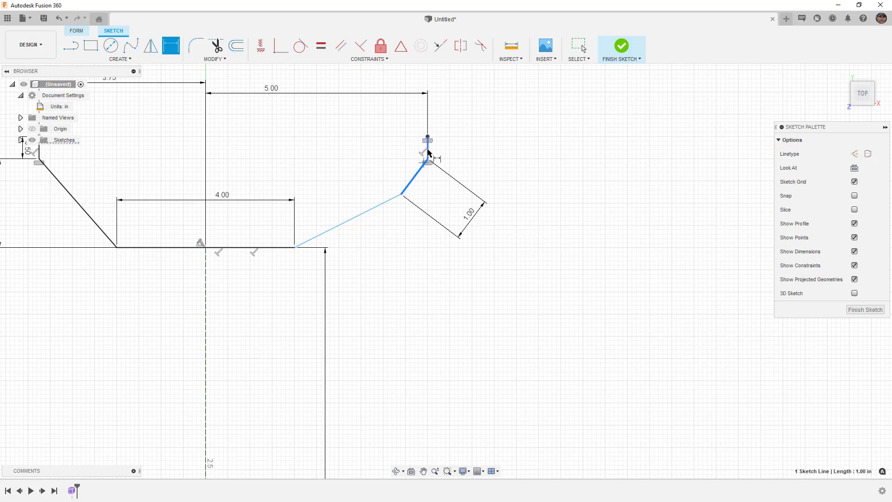
pyautogui.click(405, 153)
pyautogui.press('Return')
pyautogui.scroll(-2, 395, 191)
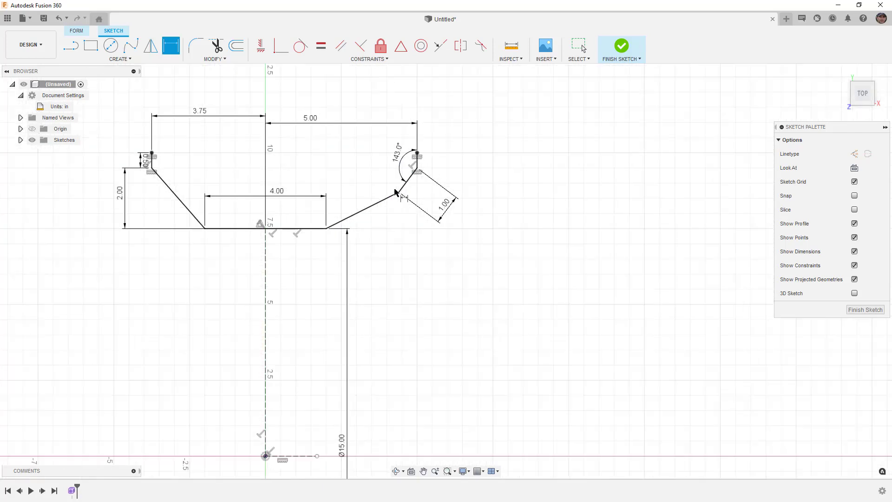
pyautogui.scroll(-2, 395, 191)
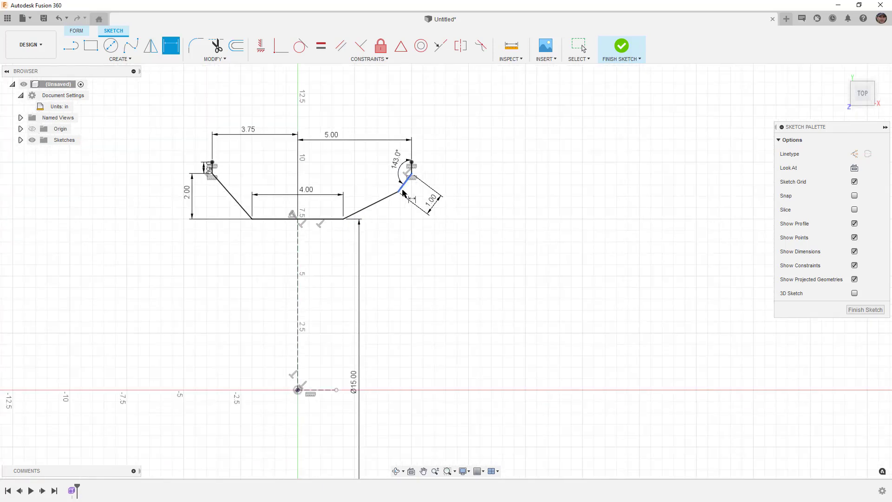
pyautogui.click(618, 46)
# Start a full form Revolve of the chained rim profile about the short horizontal construction line at the origin.
pyautogui.moveTo(634, 175); pyautogui.dragTo(389, 292, button='middle')
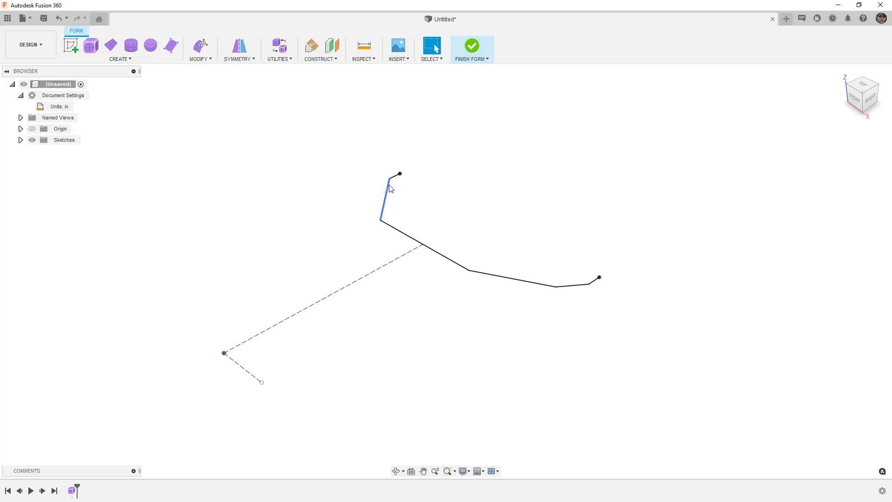
pyautogui.scroll(-1, 377, 235)
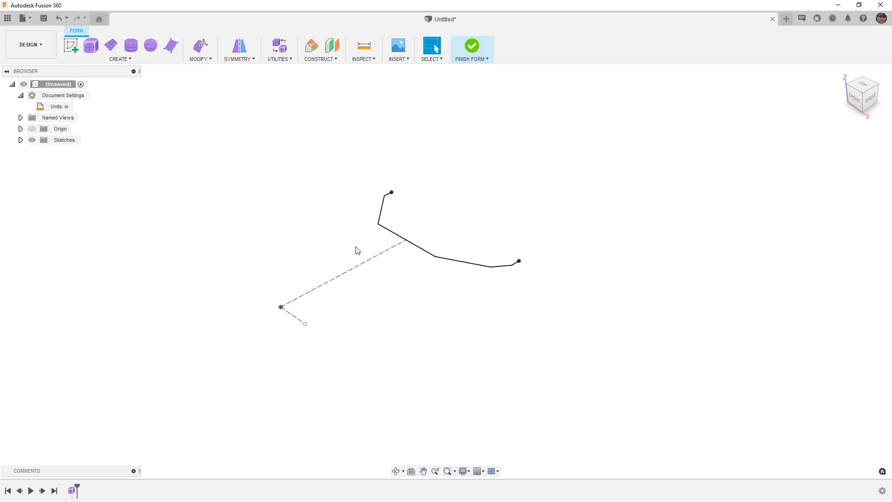
pyautogui.click(121, 59)
pyautogui.click(97, 171)
pyautogui.click(425, 251)
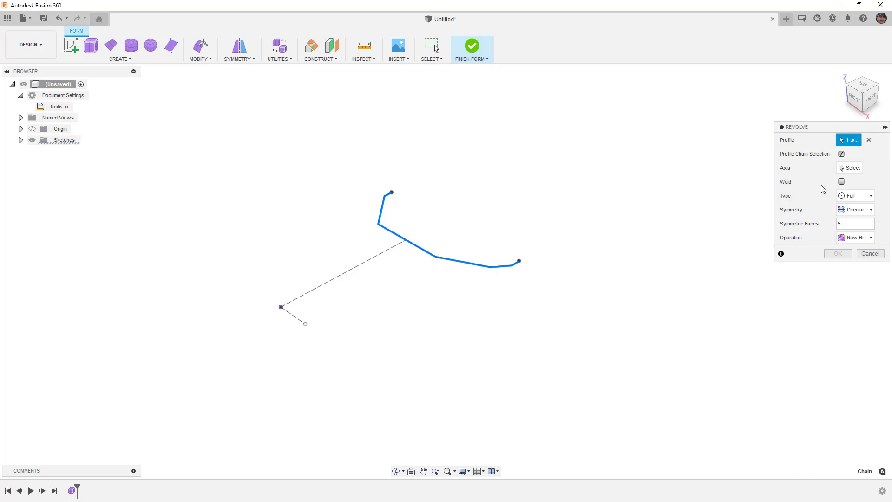
pyautogui.click(840, 164)
pyautogui.click(298, 321)
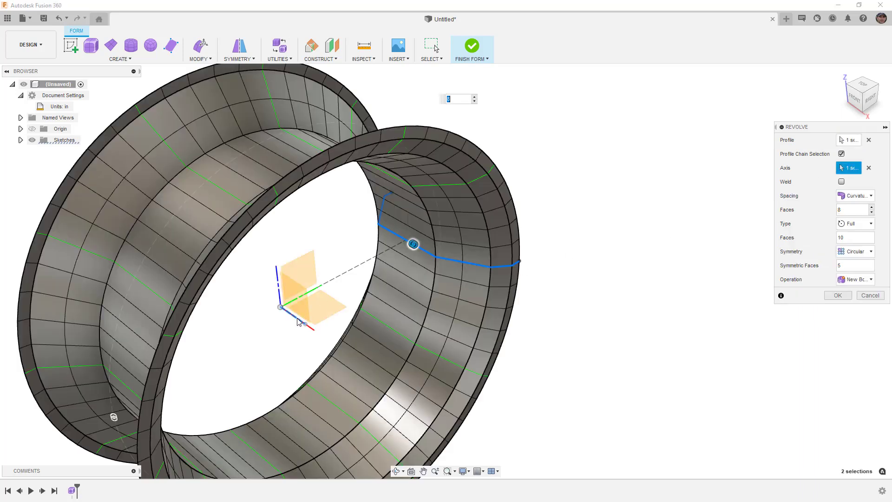
pyautogui.scroll(-2, 378, 285)
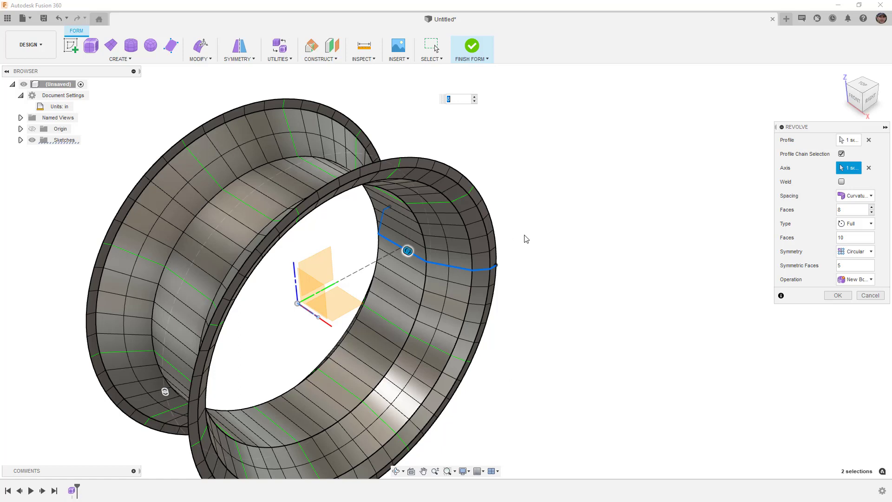
# Choose Circular symmetry for the revolve while viewing the rim from the right side.
pyautogui.click(871, 99)
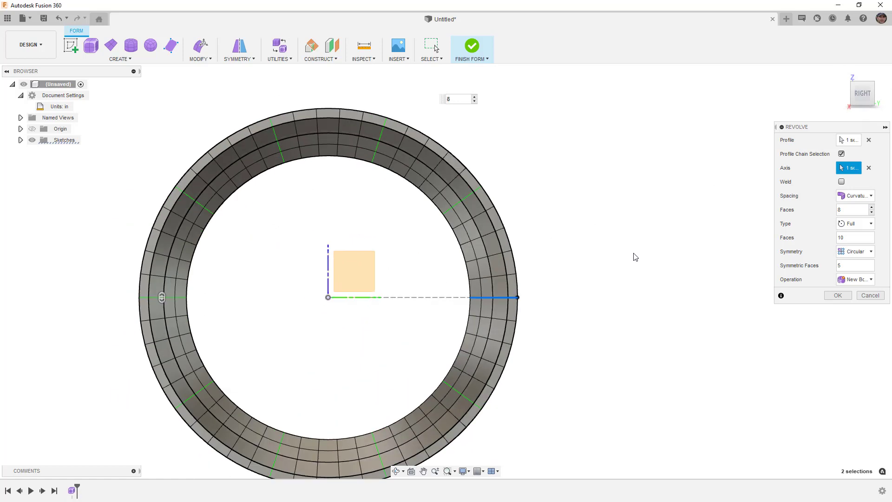
pyautogui.click(857, 251)
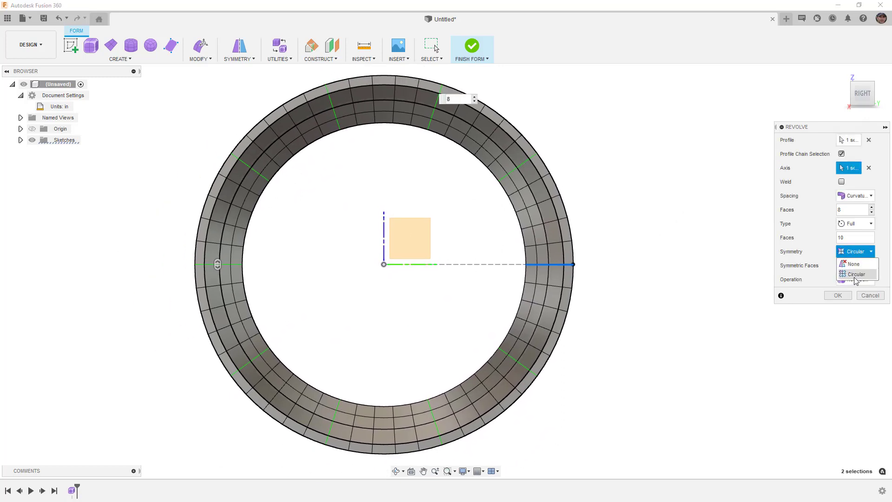
pyautogui.click(855, 275)
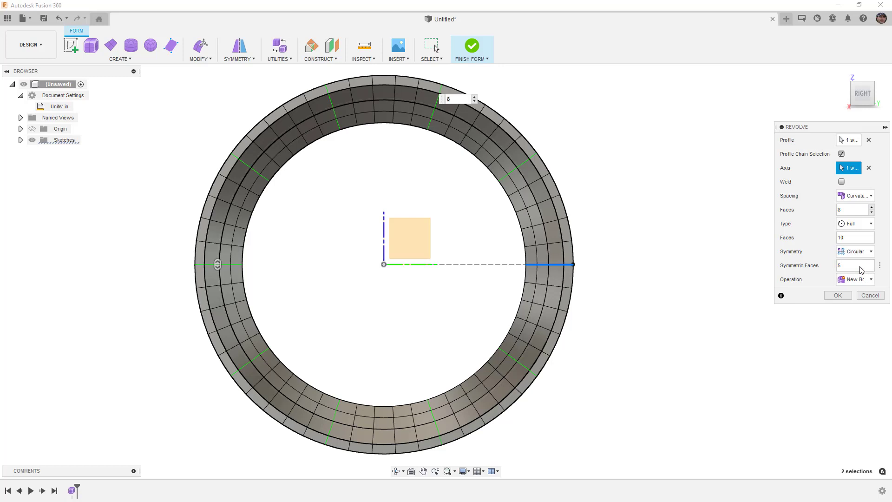
pyautogui.moveTo(629, 235); pyautogui.dragTo(645, 239, button='middle')
pyautogui.keyDown('shift'); pyautogui.moveTo(495, 258); pyautogui.dragTo(543, 272, button='middle'); pyautogui.keyUp('shift')
# Try 10 faces along the revolve's profile before reducing that face count to 6.
pyautogui.doubleClick(852, 209)
pyautogui.write('10')
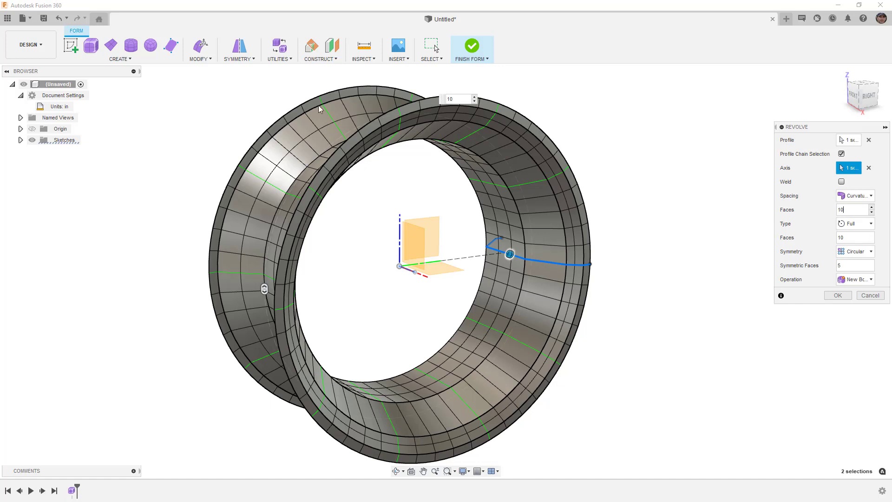
pyautogui.moveTo(844, 209); pyautogui.dragTo(831, 213)
pyautogui.write('6')
pyautogui.moveTo(622, 213); pyautogui.dragTo(632, 213, button='middle')
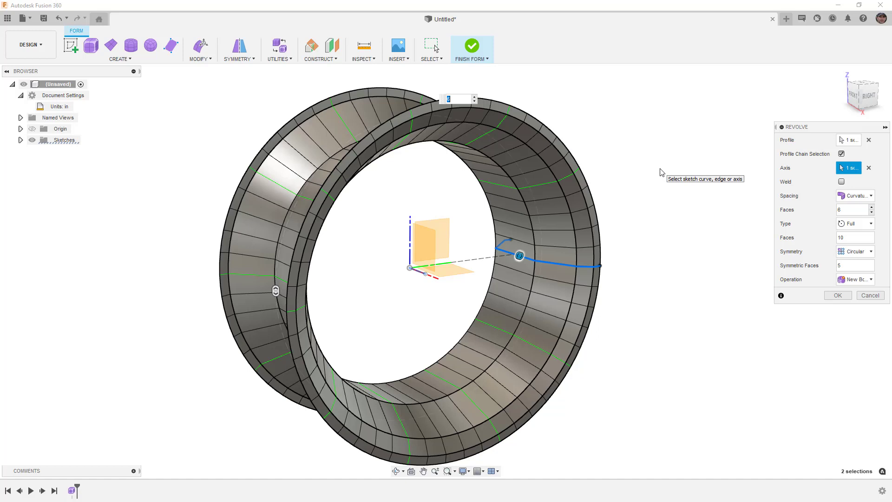
# Try 12 faces along the revolve's profile and set the count back to 6.
pyautogui.moveTo(593, 172)
pyautogui.keyDown('shift'); pyautogui.mouseDown(button='middle')
pyautogui.moveTo(627, 176)
pyautogui.moveTo(599, 173)
pyautogui.moveTo(599, 181)
pyautogui.mouseUp(button='middle'); pyautogui.keyUp('shift')
pyautogui.click(841, 213)
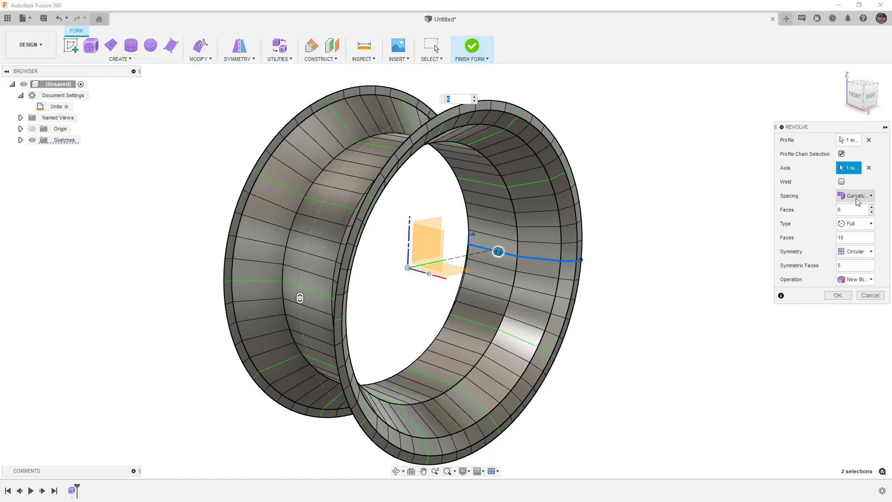
pyautogui.click(829, 209)
pyautogui.write('12')
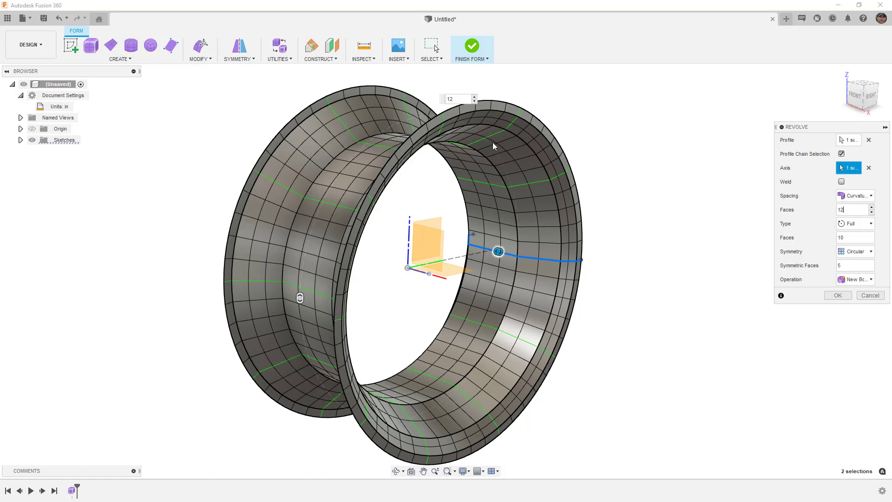
pyautogui.moveTo(858, 208); pyautogui.dragTo(826, 209)
pyautogui.write('6')
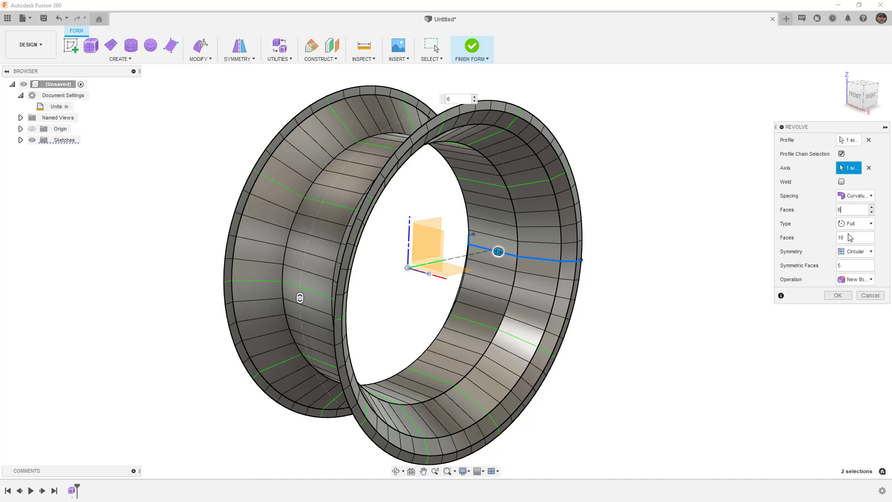
# Try 5 and 16 faces around the revolve's circumference and restore the count to 10.
pyautogui.moveTo(843, 237); pyautogui.dragTo(824, 238)
pyautogui.write('5')
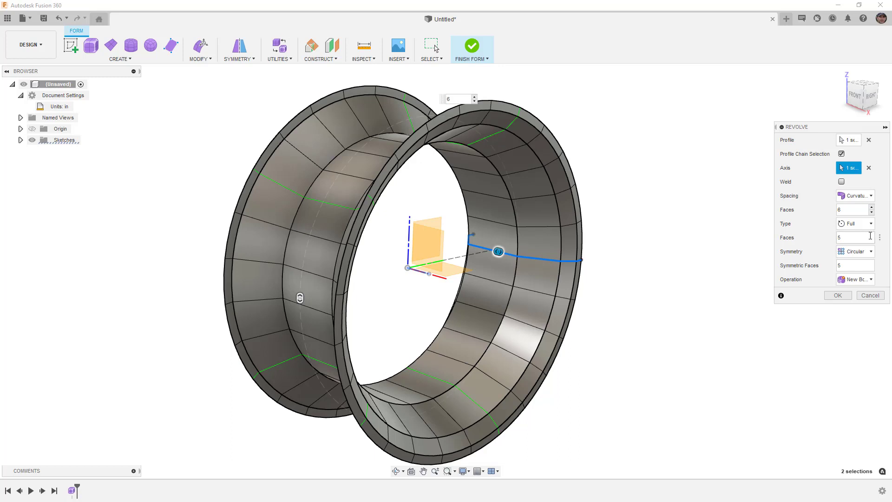
pyautogui.moveTo(879, 237); pyautogui.dragTo(825, 241)
pyautogui.write('15')
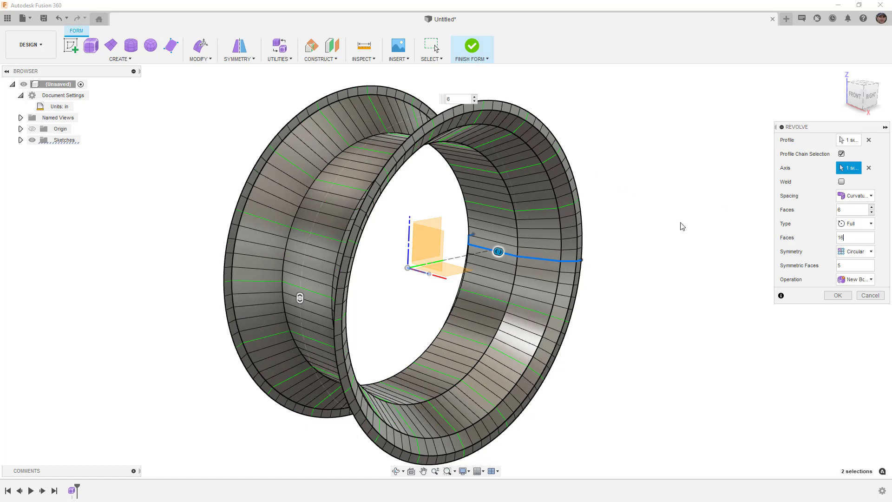
pyautogui.moveTo(858, 239); pyautogui.dragTo(822, 238)
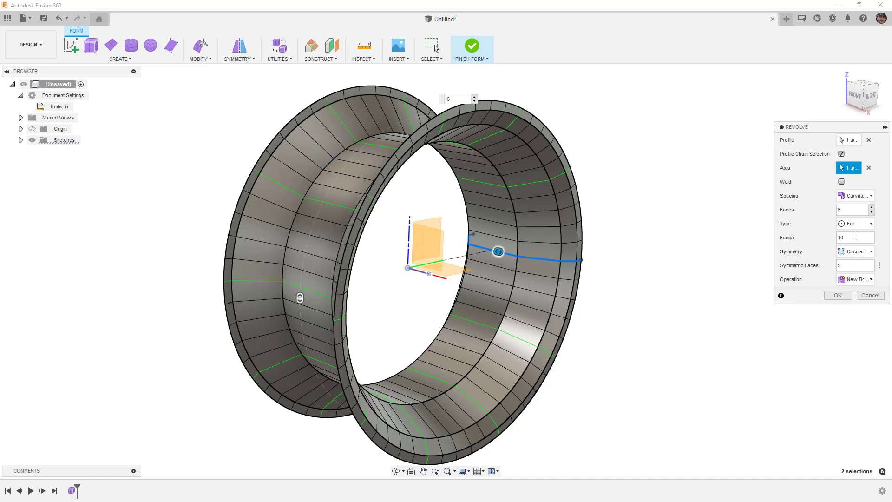
# Try 10 symmetric faces on the rim in the right view and set the count back to 5.
pyautogui.click(870, 96)
pyautogui.scroll(-3, 531, 229)
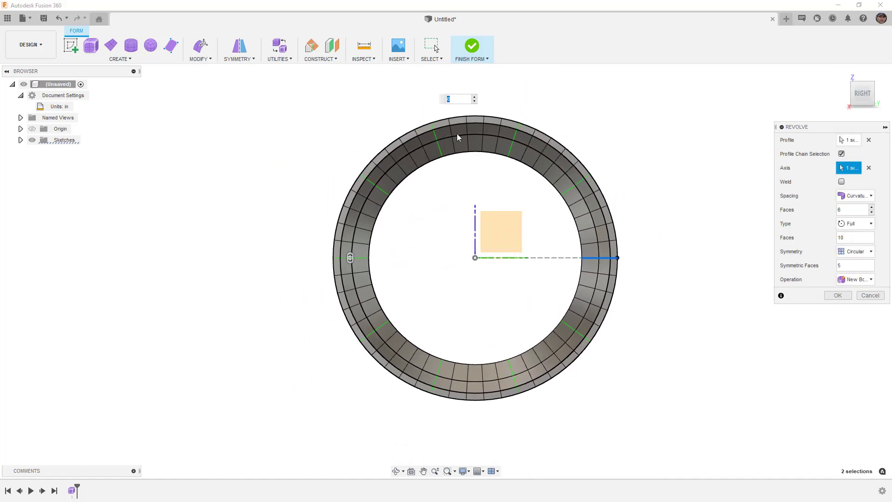
pyautogui.click(842, 265)
pyautogui.write('10')
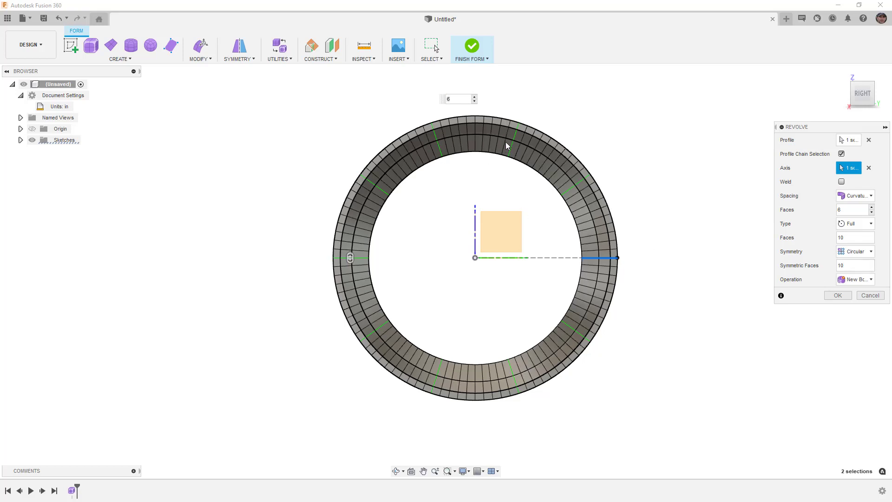
pyautogui.click(840, 265)
pyautogui.write('5')
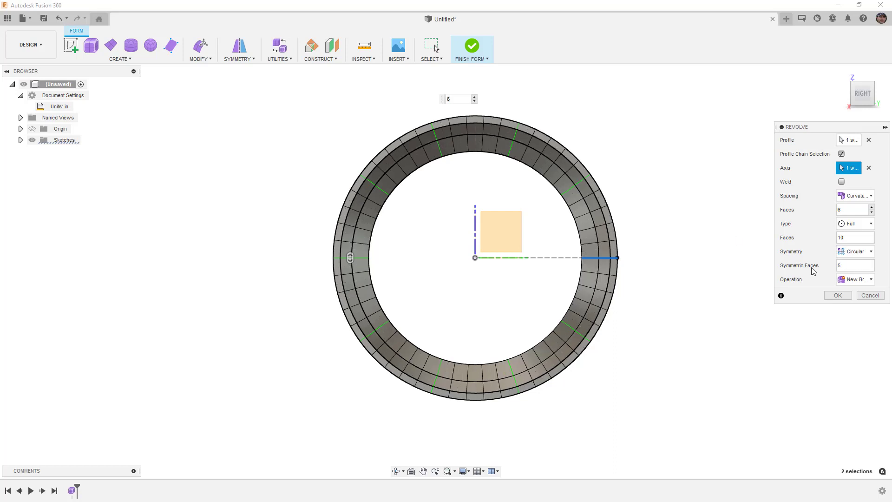
# Set the revolve to 3 symmetric faces and 5 faces around the circumference, checking the rim from several angles.
pyautogui.click(847, 265)
pyautogui.write('3')
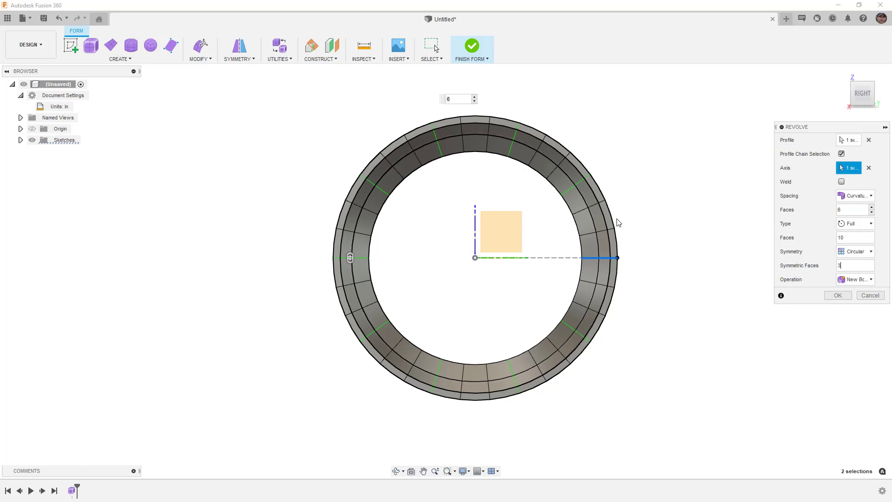
pyautogui.click(839, 238)
pyautogui.write('5')
pyautogui.keyDown('shift'); pyautogui.moveTo(430, 216); pyautogui.dragTo(450, 197, button='middle'); pyautogui.keyUp('shift')
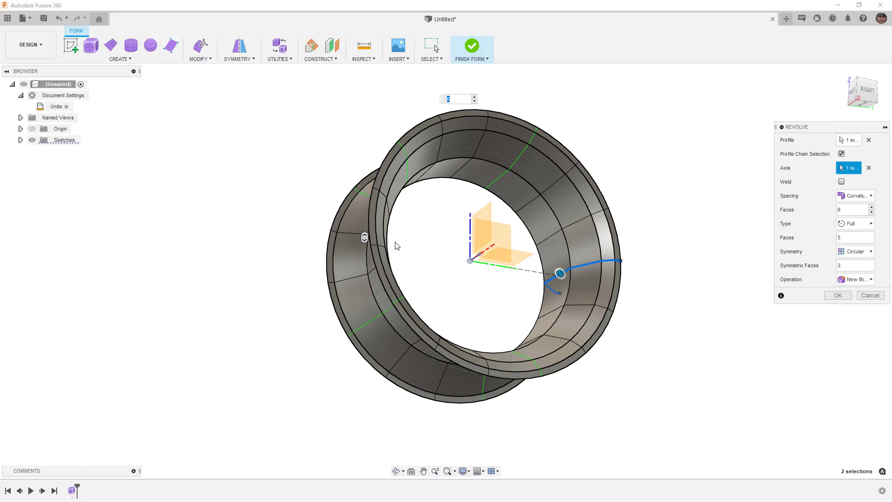
pyautogui.keyDown('shift'); pyautogui.moveTo(427, 247); pyautogui.dragTo(408, 260, button='middle'); pyautogui.keyUp('shift')
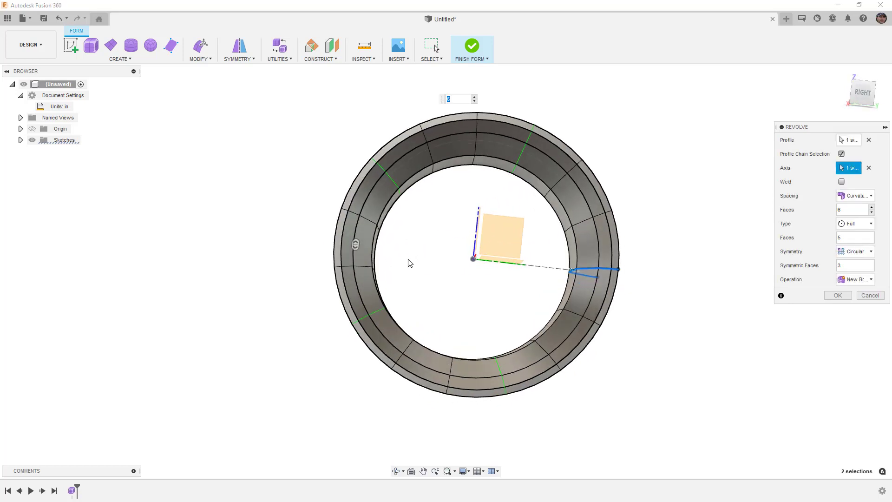
# Finish the rim revolve as a new body and select an inner face to inspect its circular symmetry.
pyautogui.click(862, 92)
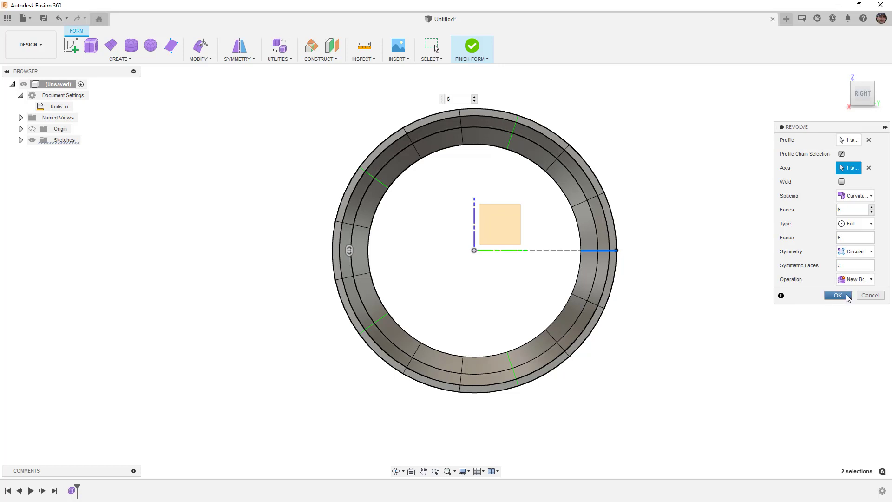
pyautogui.click(838, 295)
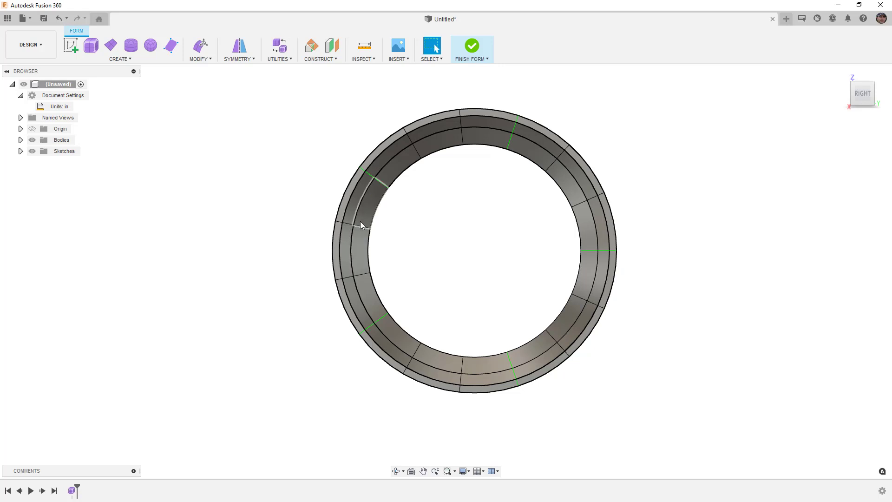
pyautogui.click(359, 254)
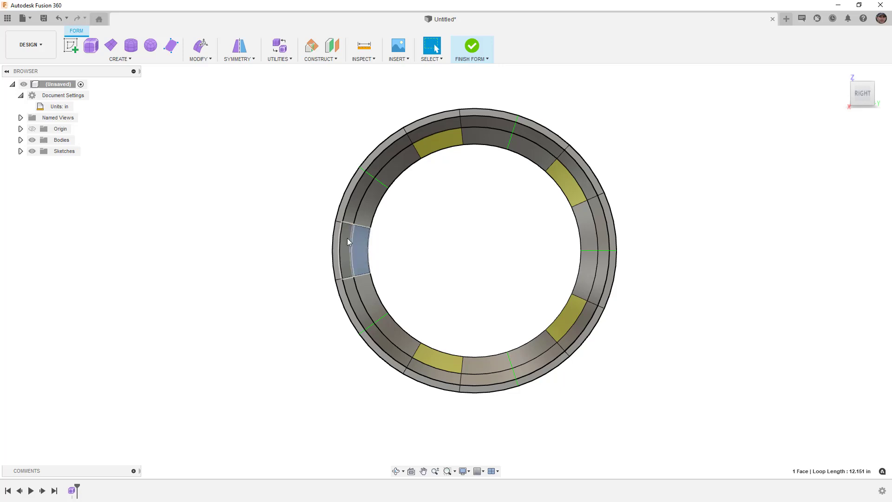
pyautogui.moveTo(425, 268); pyautogui.dragTo(447, 281, button='middle')
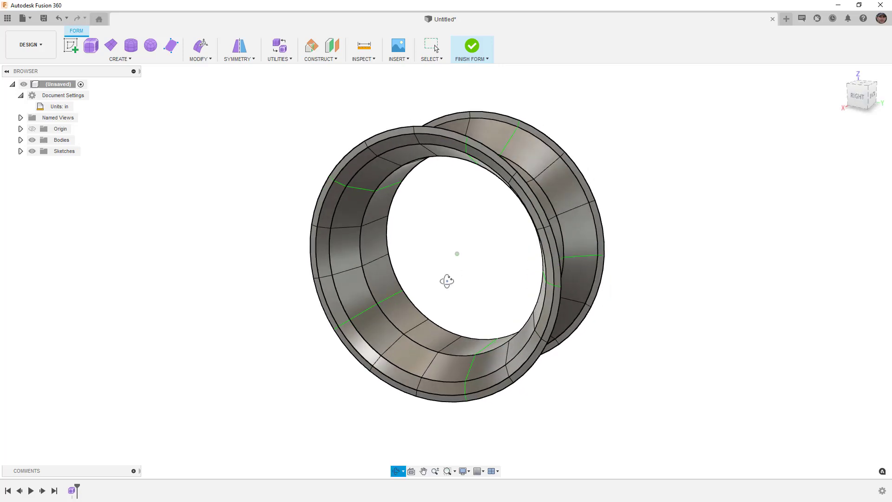
pyautogui.scroll(2, 326, 259)
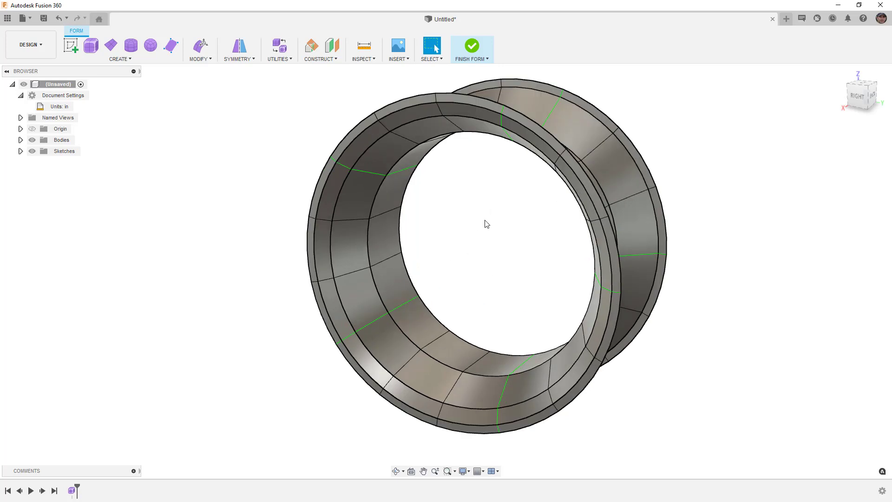
# Place a form cylinder at the origin on the YZ plane inside the rim and set its diameter to 5 in.
pyautogui.click(857, 96)
pyautogui.moveTo(450, 282); pyautogui.dragTo(501, 266, button='middle')
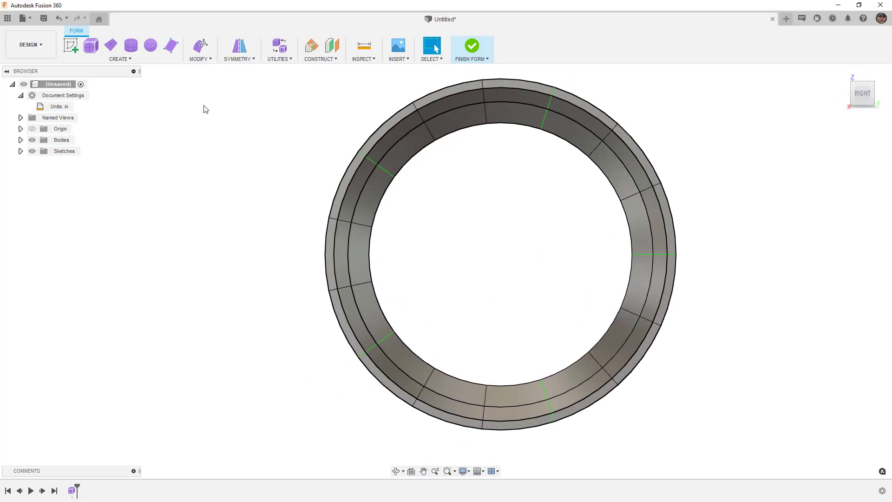
pyautogui.click(131, 46)
pyautogui.click(534, 234)
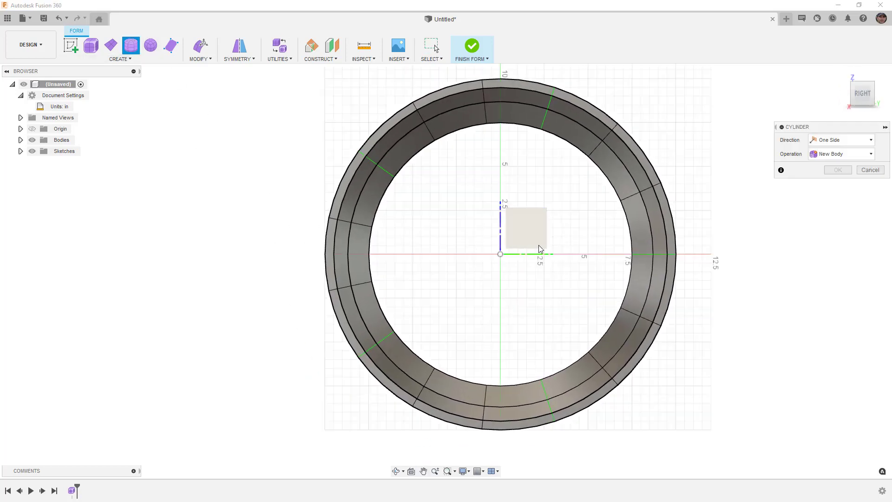
pyautogui.click(500, 254)
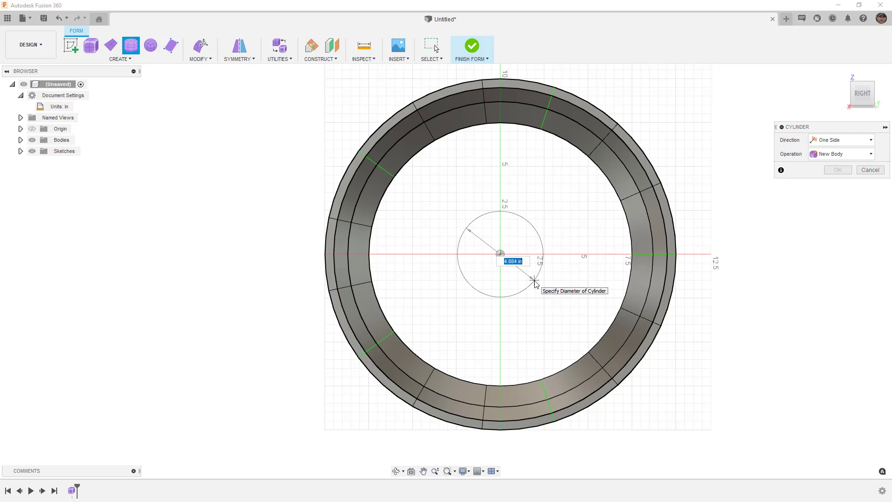
pyautogui.click(534, 281)
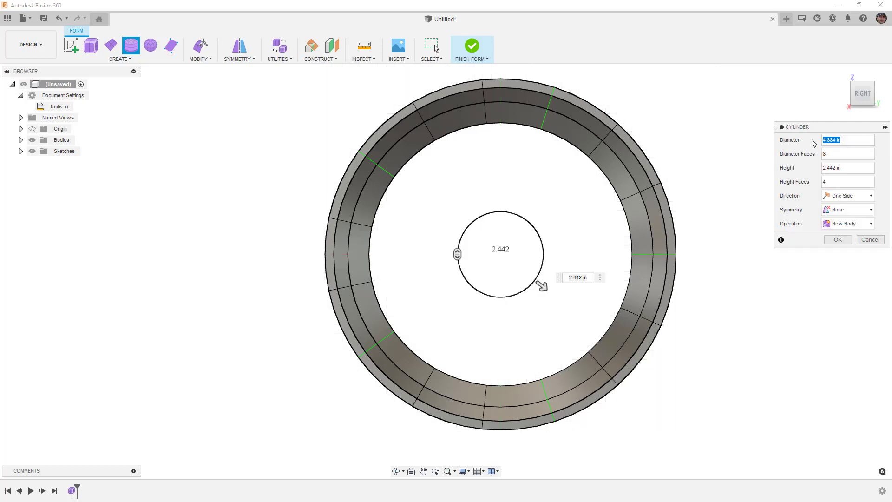
pyautogui.write('5')
# Give the hub cylinder 1 height face and circular symmetry with 5 diameter faces and 3 symmetric faces.
pyautogui.keyDown('shift'); pyautogui.moveTo(511, 236); pyautogui.dragTo(541, 247, button='middle'); pyautogui.keyUp('shift')
pyautogui.scroll(2, 539, 245)
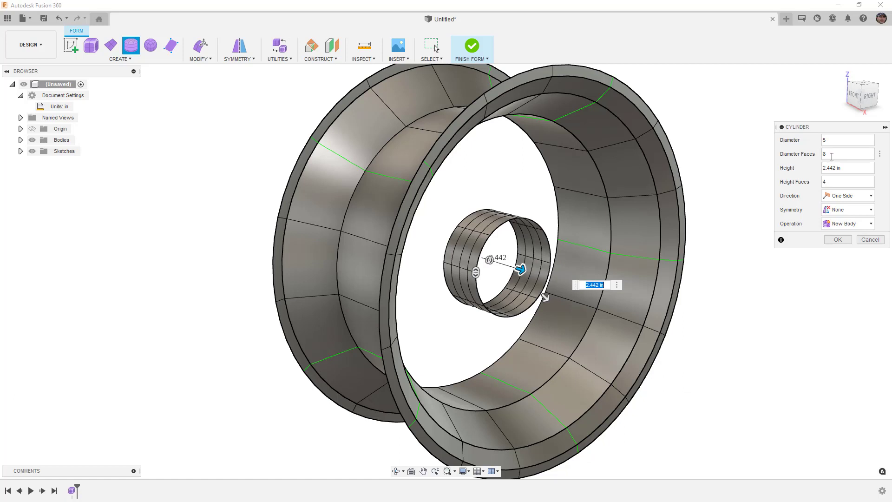
pyautogui.click(839, 183)
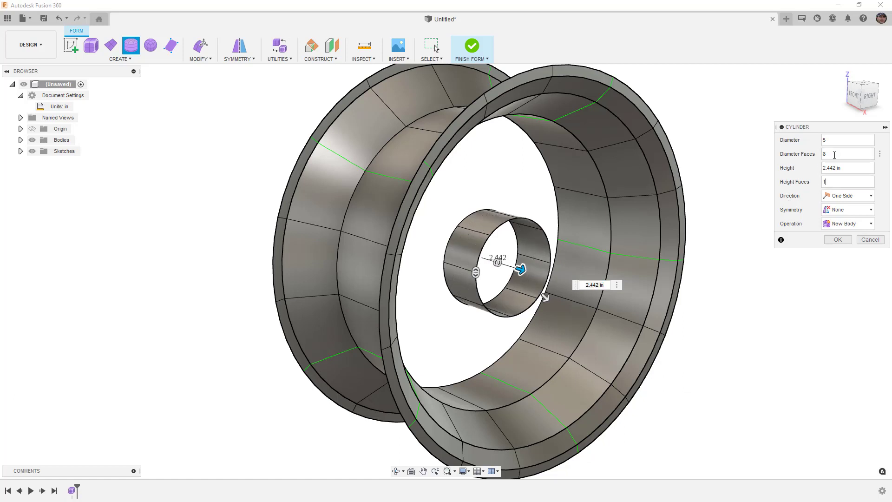
pyautogui.moveTo(846, 154); pyautogui.dragTo(819, 155)
pyautogui.click(857, 211)
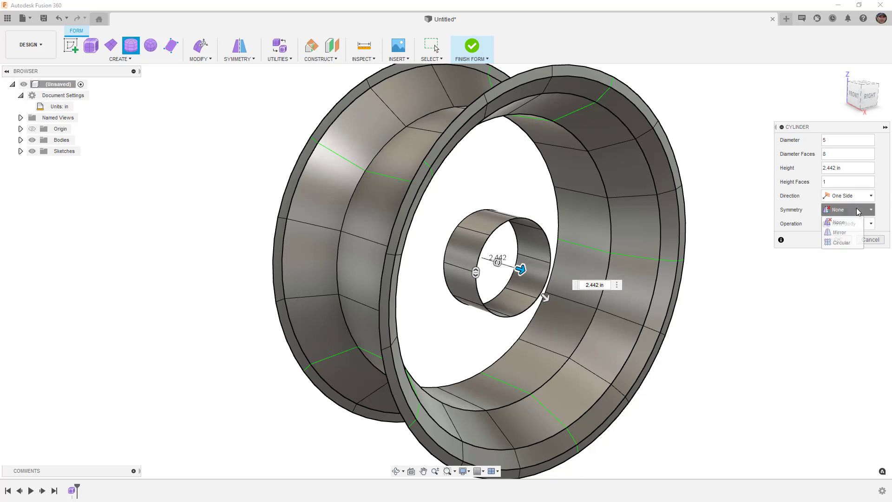
pyautogui.click(842, 242)
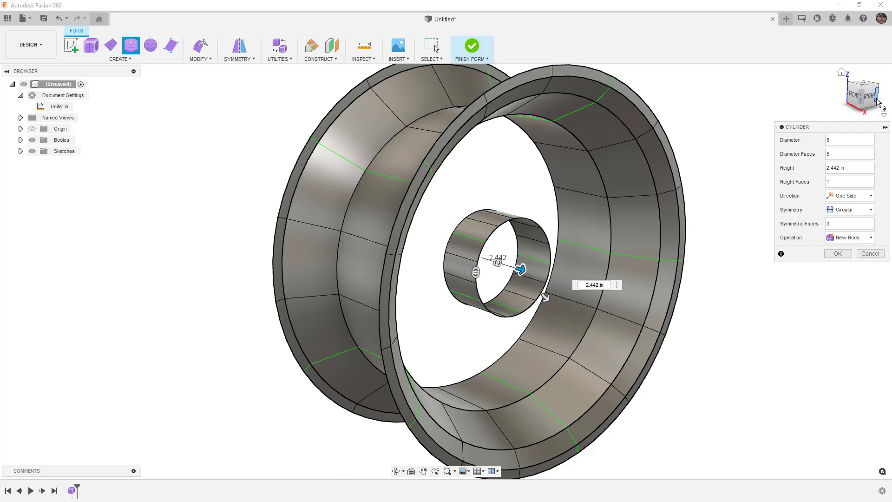
# Compare the hub cylinder's divisions with the rim's from several angles and create it as a new body.
pyautogui.keyDown('shift'); pyautogui.moveTo(507, 281); pyautogui.dragTo(459, 276, button='middle'); pyautogui.keyUp('shift')
pyautogui.scroll(3, 482, 278)
pyautogui.click(862, 97)
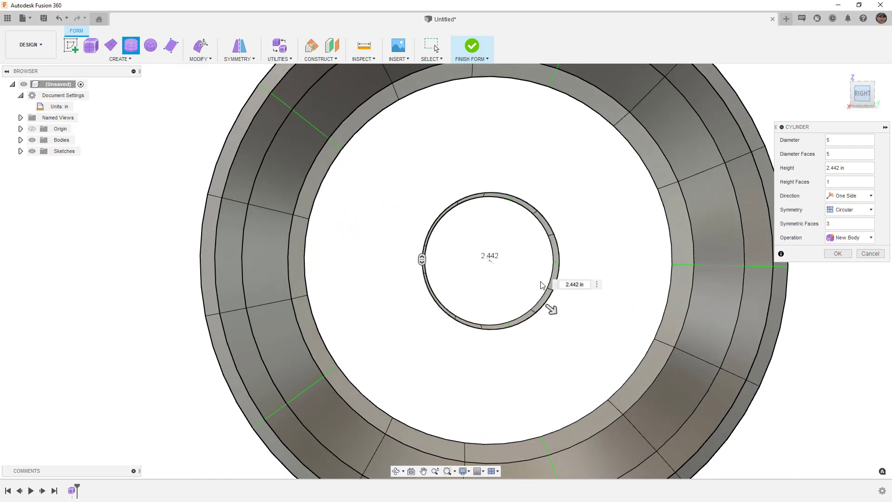
pyautogui.keyDown('shift'); pyautogui.moveTo(503, 282); pyautogui.dragTo(500, 283, button='middle'); pyautogui.keyUp('shift')
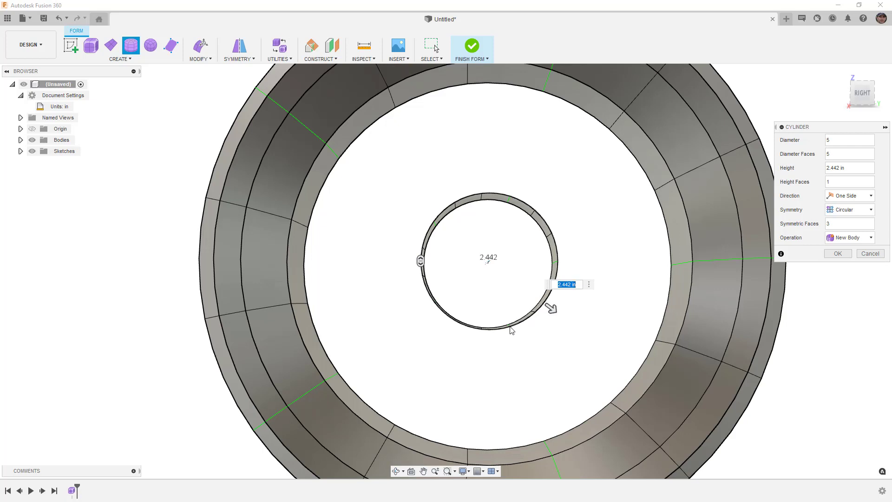
pyautogui.keyDown('shift'); pyautogui.moveTo(603, 253); pyautogui.dragTo(442, 258, button='middle'); pyautogui.keyUp('shift')
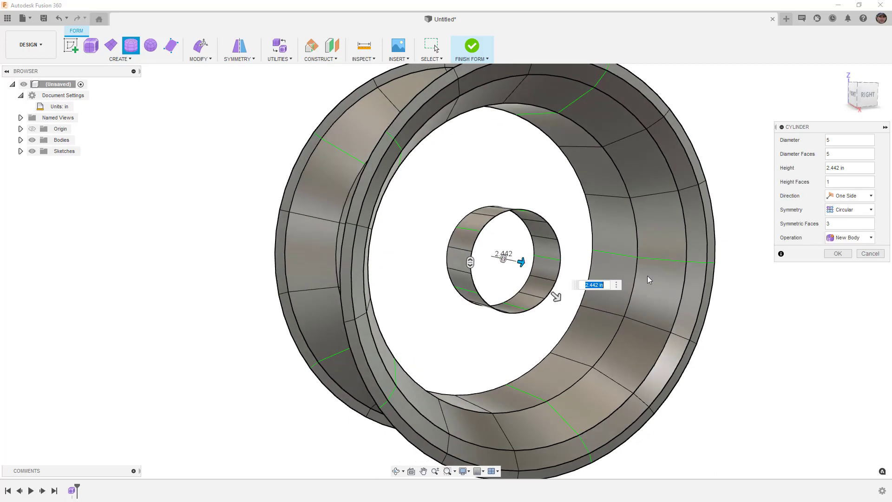
pyautogui.click(836, 255)
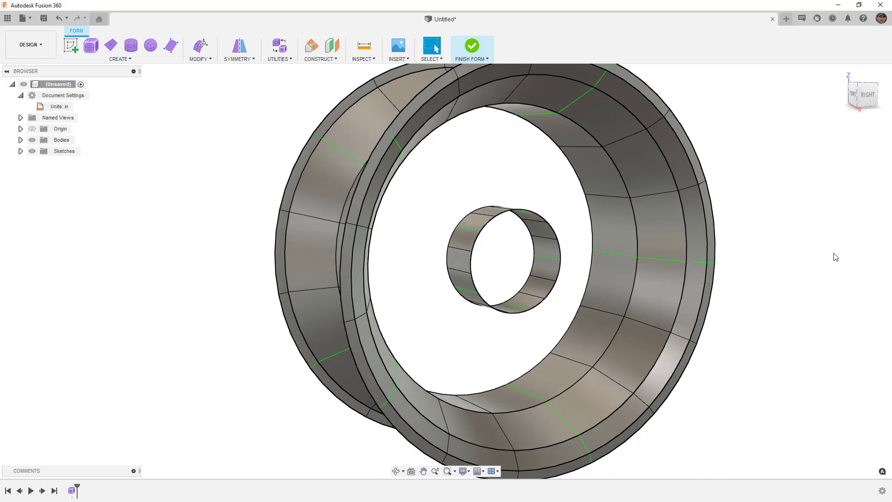
# Create a section analysis of the rim and hub on the vertical XZ plane, then hide the analysis.
pyautogui.moveTo(509, 241)
pyautogui.keyDown('shift'); pyautogui.mouseDown(button='middle')
pyautogui.moveTo(534, 243)
pyautogui.moveTo(522, 246)
pyautogui.mouseUp(button='middle'); pyautogui.keyUp('shift')
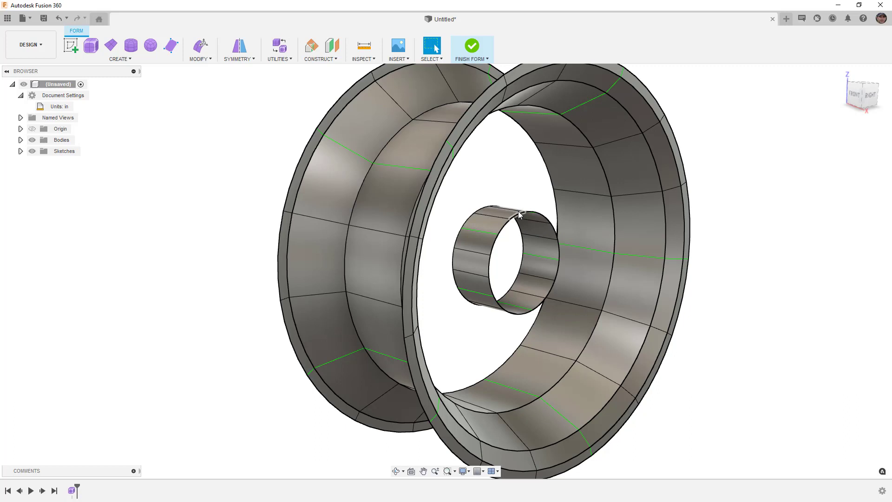
pyautogui.moveTo(507, 233)
pyautogui.keyDown('shift'); pyautogui.mouseDown(button='middle')
pyautogui.moveTo(529, 235)
pyautogui.moveTo(469, 231)
pyautogui.moveTo(495, 235)
pyautogui.mouseUp(button='middle'); pyautogui.keyUp('shift')
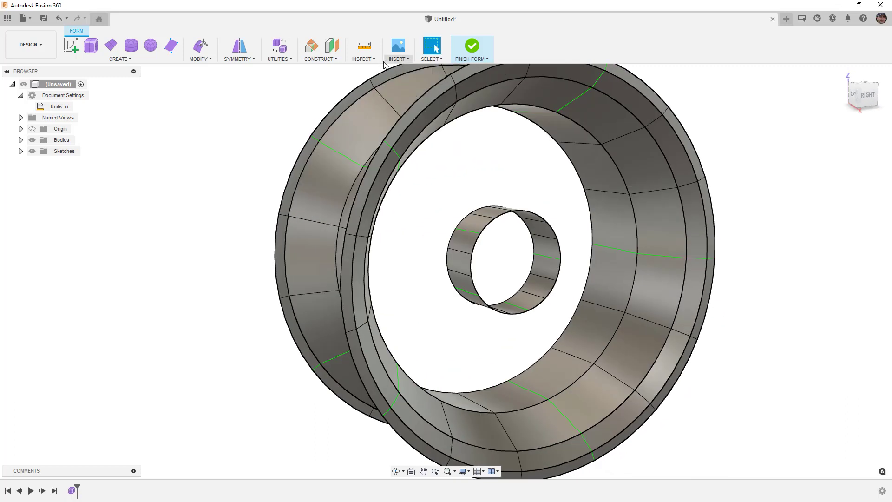
pyautogui.click(367, 59)
pyautogui.click(377, 152)
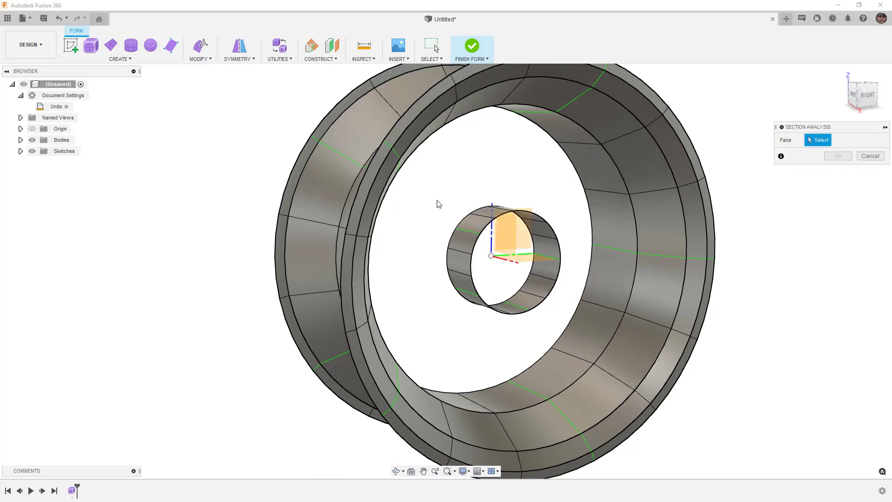
pyautogui.click(509, 245)
pyautogui.keyDown('shift'); pyautogui.moveTo(509, 246); pyautogui.dragTo(453, 251, button='middle'); pyautogui.keyUp('shift')
pyautogui.click(837, 225)
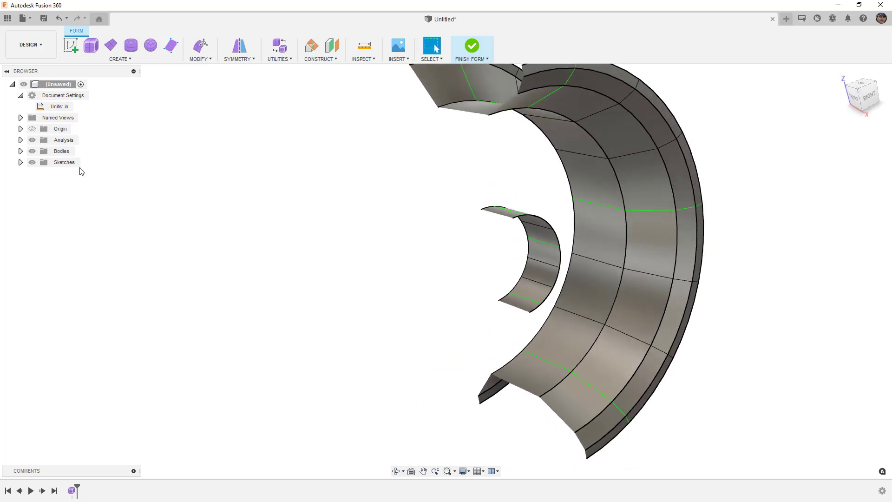
pyautogui.click(32, 140)
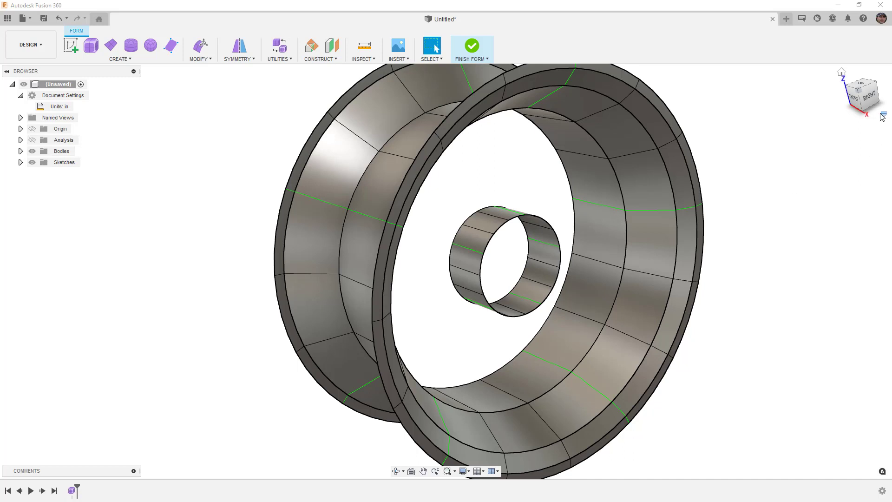
# Extrude the hub's front edge loop outward twice by uniform scaling, using a factor of about 1.25 for the first ring.
pyautogui.doubleClick(513, 220)
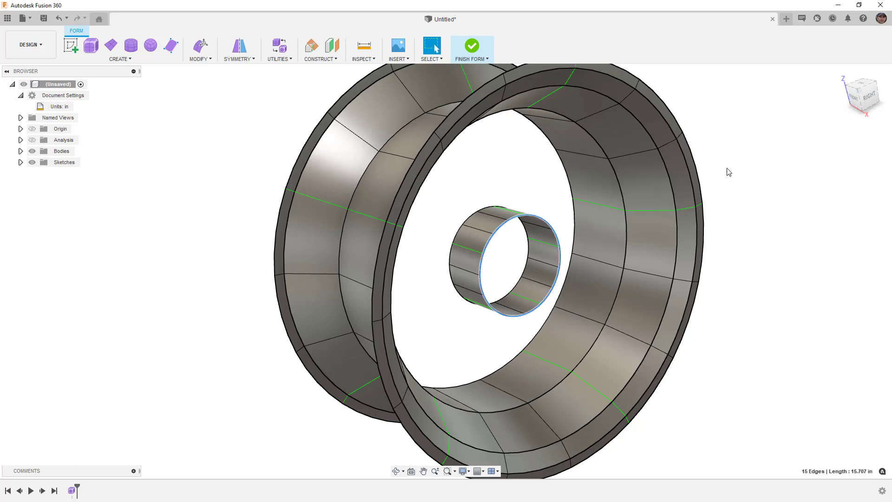
pyautogui.click(867, 97)
pyautogui.moveTo(524, 319); pyautogui.dragTo(452, 288, button='middle')
pyautogui.click(201, 45)
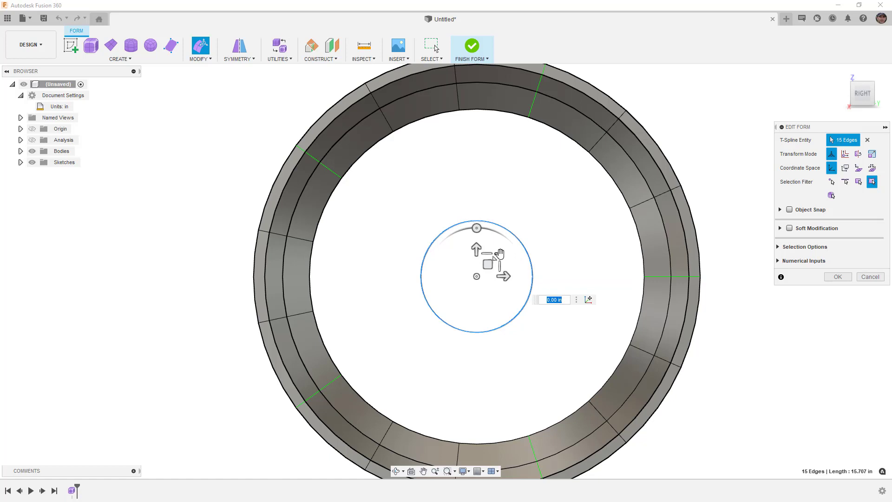
pyautogui.moveTo(499, 253); pyautogui.dragTo(502, 251)
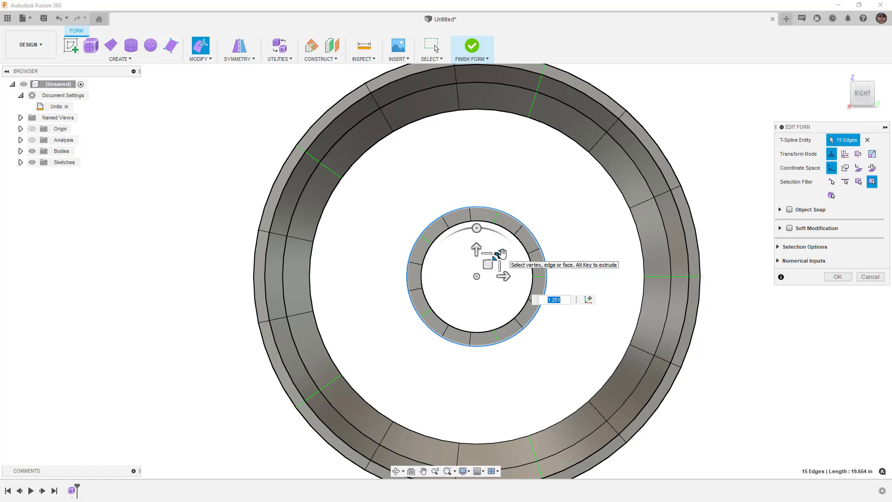
pyautogui.moveTo(501, 253); pyautogui.dragTo(495, 258)
pyautogui.keyDown('shift'); pyautogui.moveTo(494, 258); pyautogui.dragTo(496, 286, button='middle'); pyautogui.keyUp('shift')
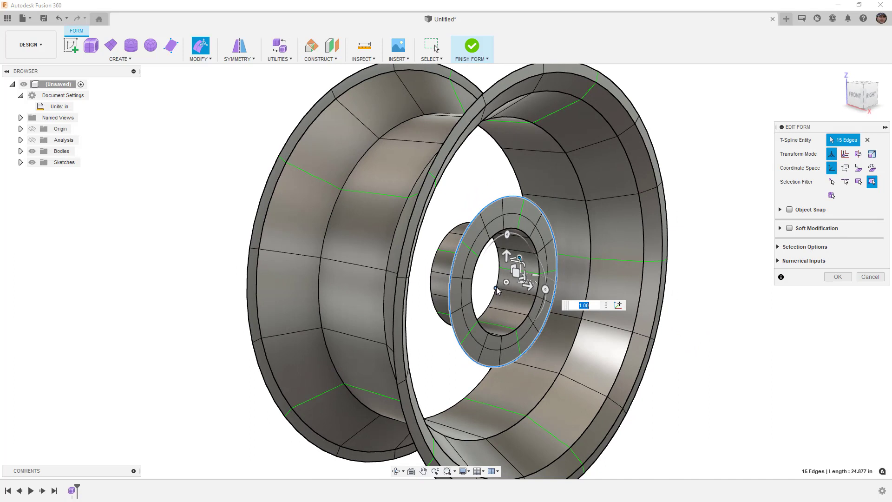
# Extrude the flange's outer edge loop 2 in backward along the wheel axis and finish editing the form.
pyautogui.moveTo(528, 286); pyautogui.dragTo(494, 288)
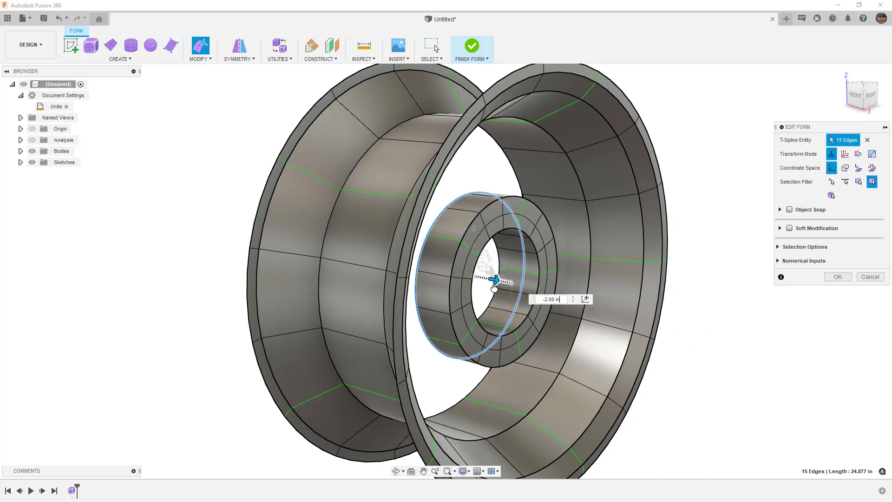
pyautogui.keyDown('shift'); pyautogui.moveTo(494, 289); pyautogui.dragTo(494, 244, button='middle'); pyautogui.keyUp('shift')
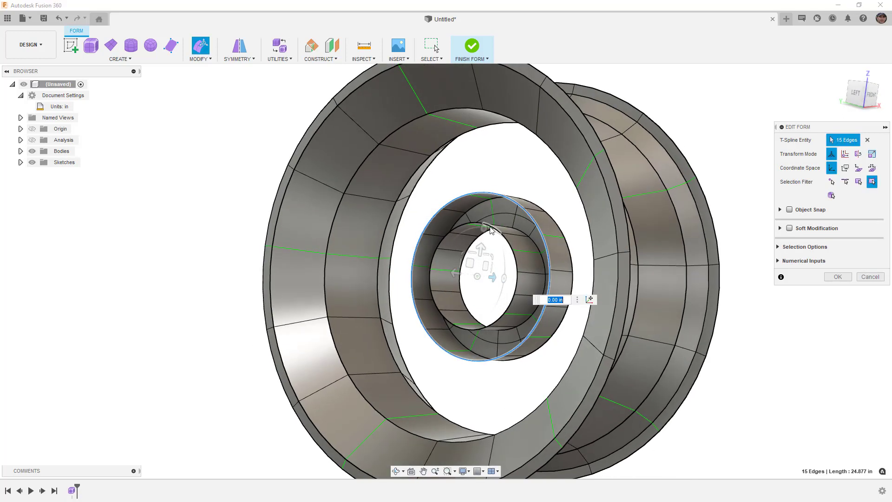
pyautogui.keyDown('shift'); pyautogui.moveTo(534, 273); pyautogui.dragTo(517, 201, button='middle'); pyautogui.keyUp('shift')
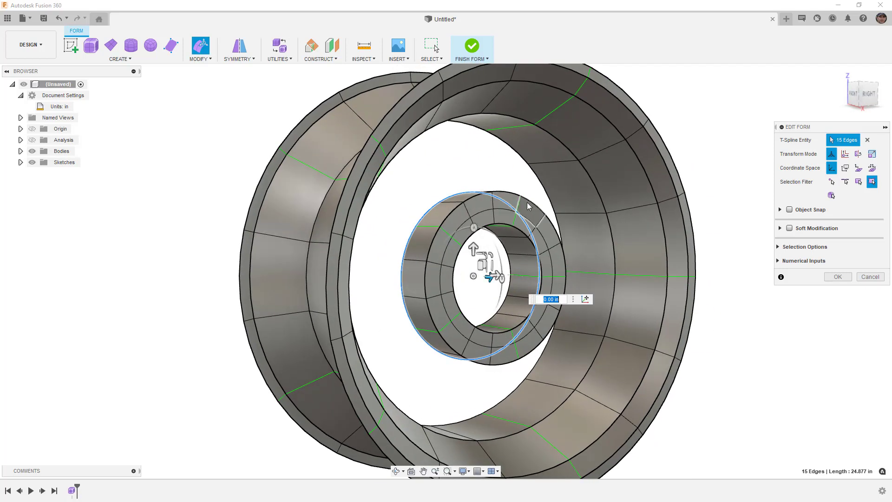
pyautogui.moveTo(434, 307)
pyautogui.keyDown('shift'); pyautogui.mouseDown(button='middle')
pyautogui.moveTo(387, 308)
pyautogui.moveTo(420, 311)
pyautogui.mouseUp(button='middle'); pyautogui.keyUp('shift')
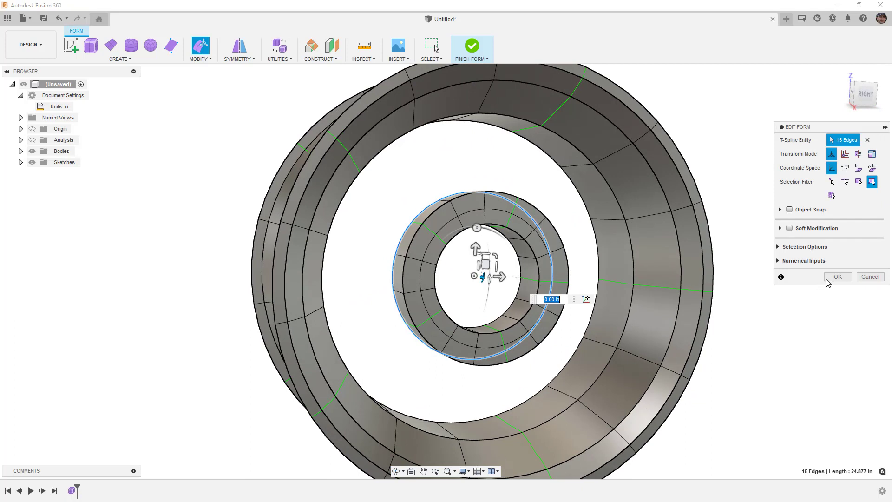
pyautogui.click(836, 277)
pyautogui.click(770, 281)
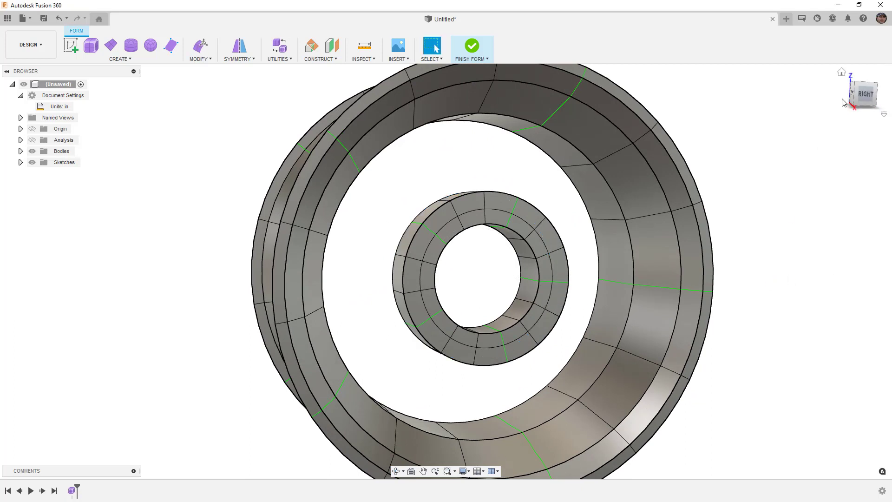
# Select a rim face in the right view and examine how its symmetric copies line up with the hub faces.
pyautogui.click(865, 94)
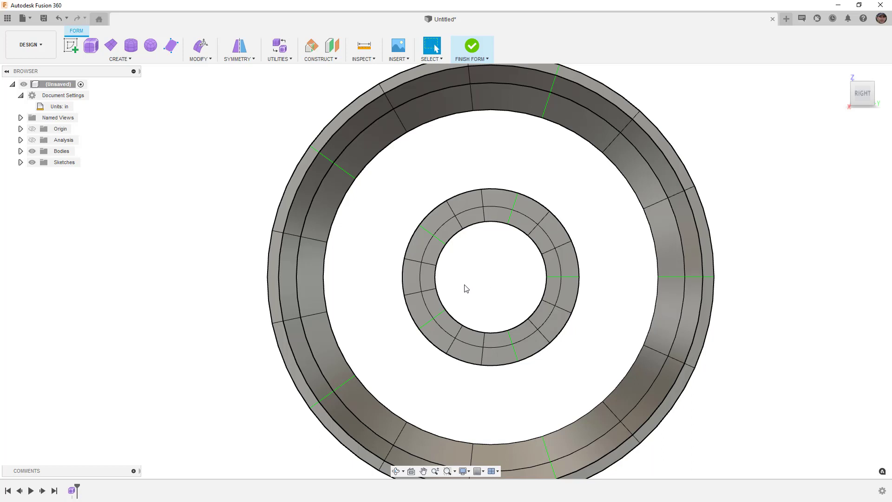
pyautogui.click(290, 277)
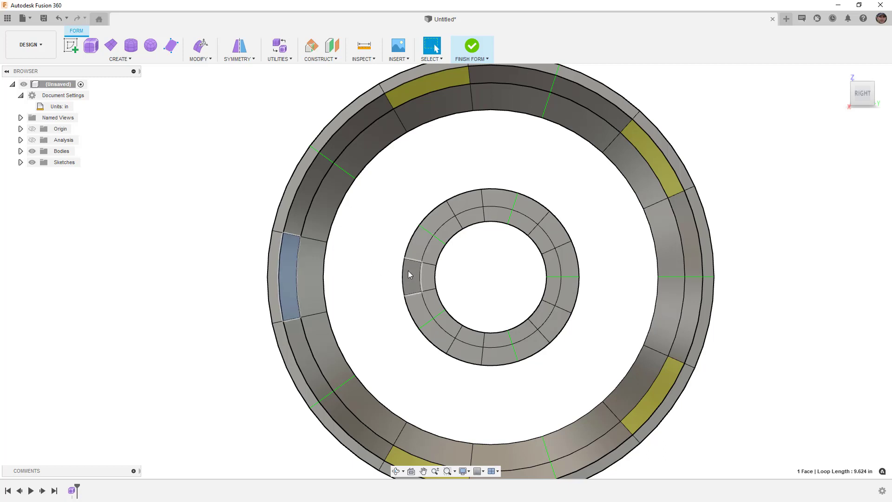
pyautogui.keyDown('shift'); pyautogui.moveTo(423, 279); pyautogui.dragTo(386, 310, button='middle'); pyautogui.keyUp('shift')
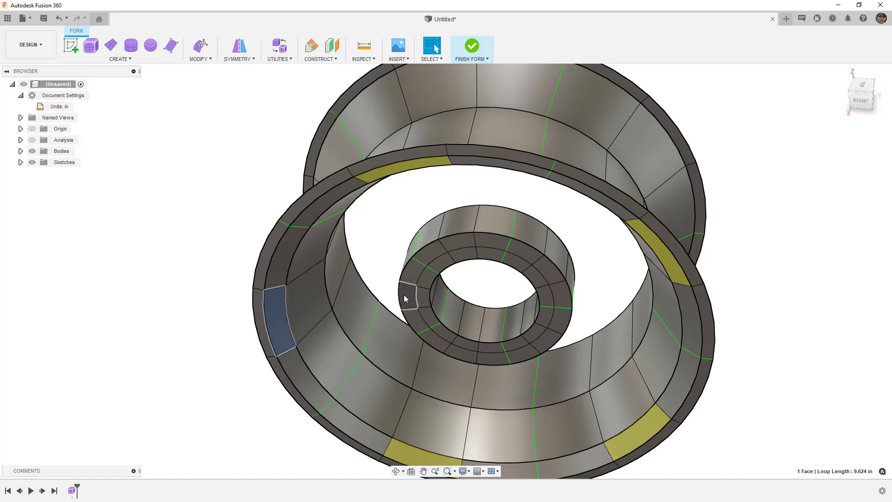
pyautogui.scroll(-3, 404, 296)
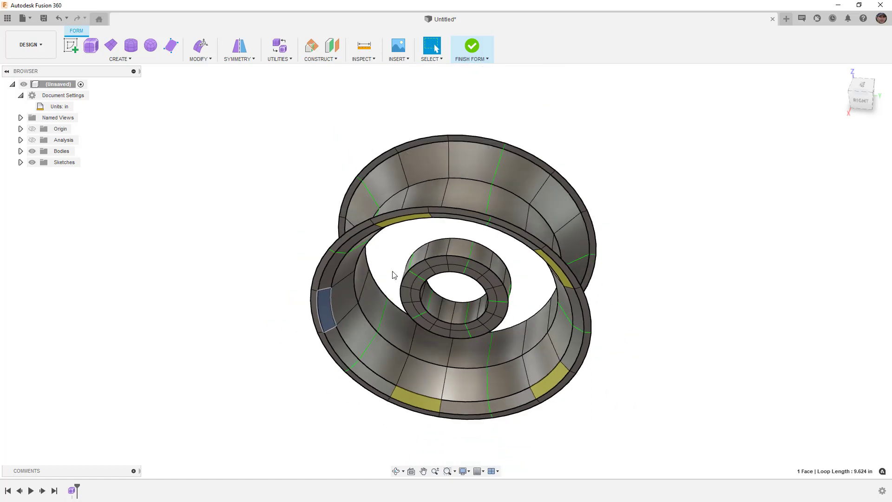
# Clear the face selection, start a sketch on the horizontal XY plane, and turn on Slice to cut the view at that plane.
pyautogui.press('Escape')
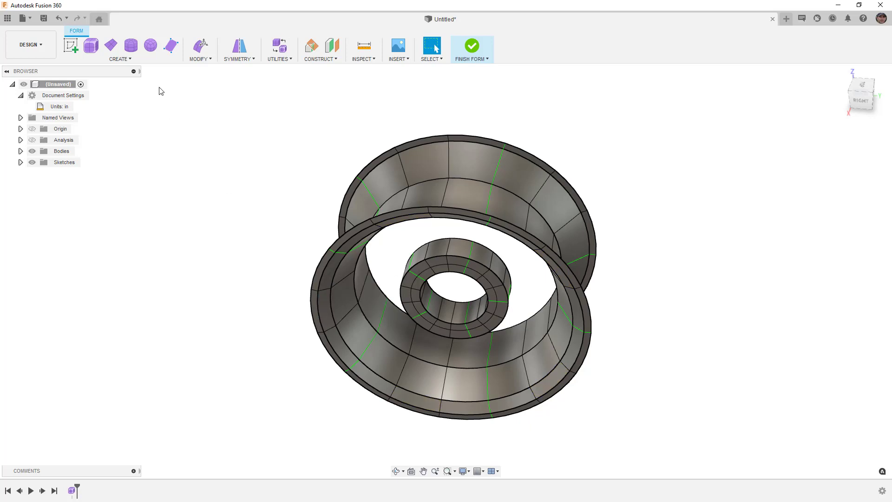
pyautogui.click(71, 45)
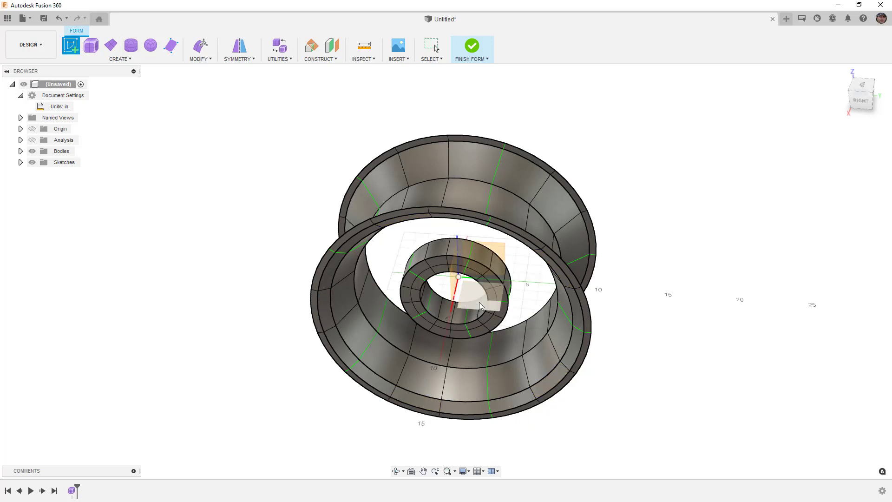
pyautogui.click(479, 304)
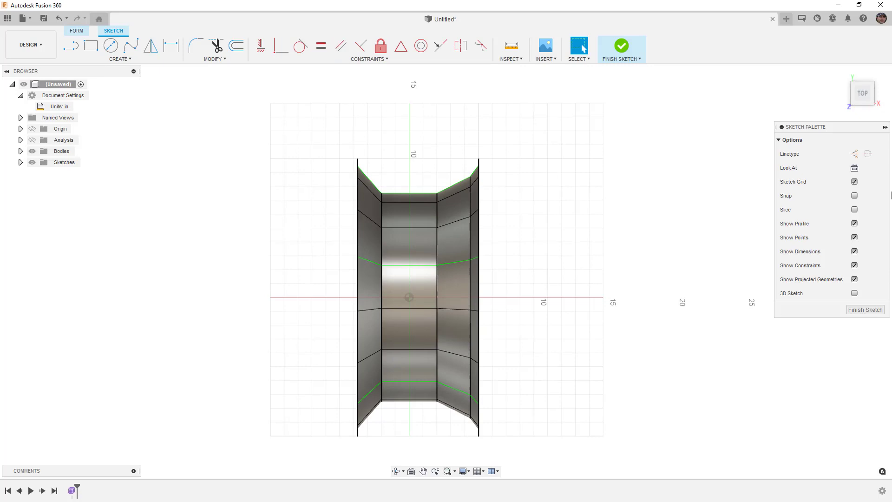
pyautogui.click(854, 209)
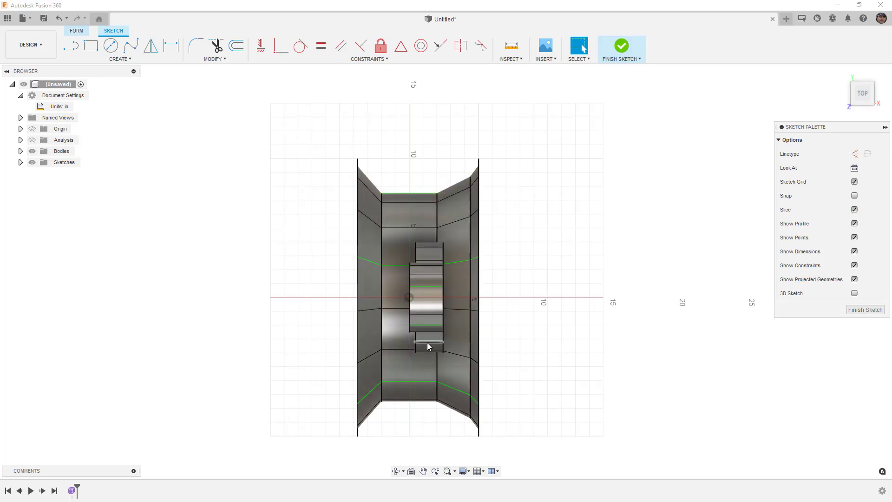
# Sketch a two-point fit point spline from the rim's sloped front wall to the hub's front.
pyautogui.scroll(4, 459, 380)
pyautogui.keyDown('shift'); pyautogui.moveTo(464, 357); pyautogui.dragTo(431, 359, button='middle'); pyautogui.keyUp('shift')
pyautogui.scroll(-3, 431, 359)
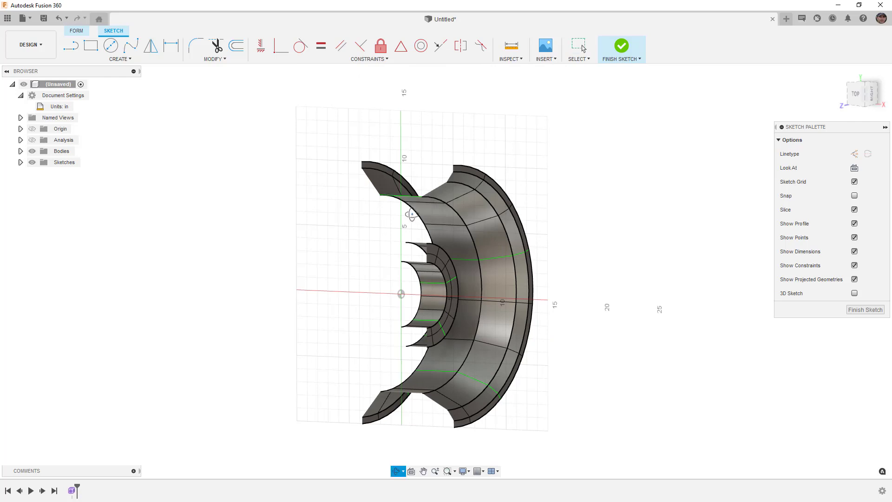
pyautogui.keyDown('shift'); pyautogui.moveTo(411, 216); pyautogui.dragTo(414, 199, button='middle'); pyautogui.keyUp('shift')
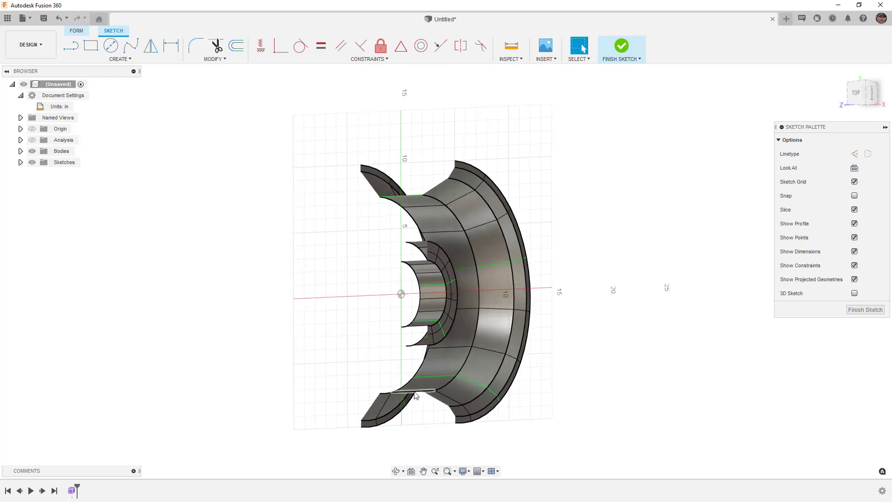
pyautogui.moveTo(415, 396)
pyautogui.mouseDown(button='middle')
pyautogui.moveTo(424, 405)
pyautogui.moveTo(430, 326)
pyautogui.mouseUp(button='middle')
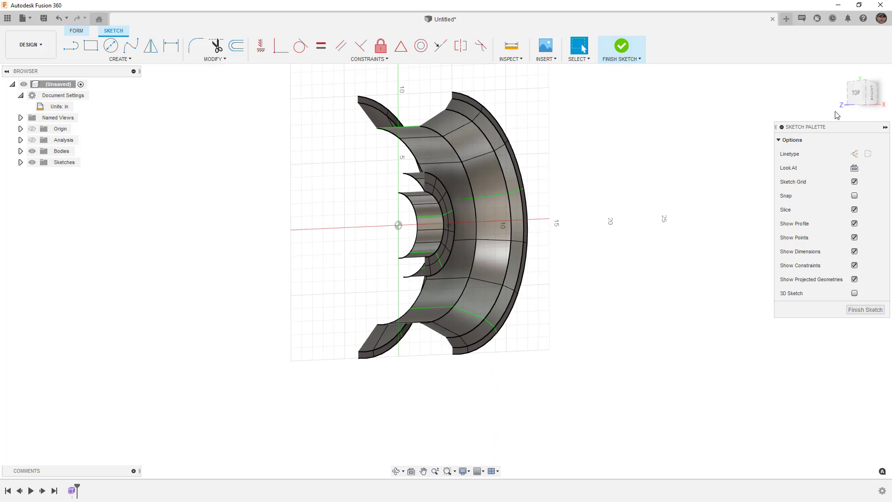
pyautogui.click(855, 94)
pyautogui.scroll(2, 469, 304)
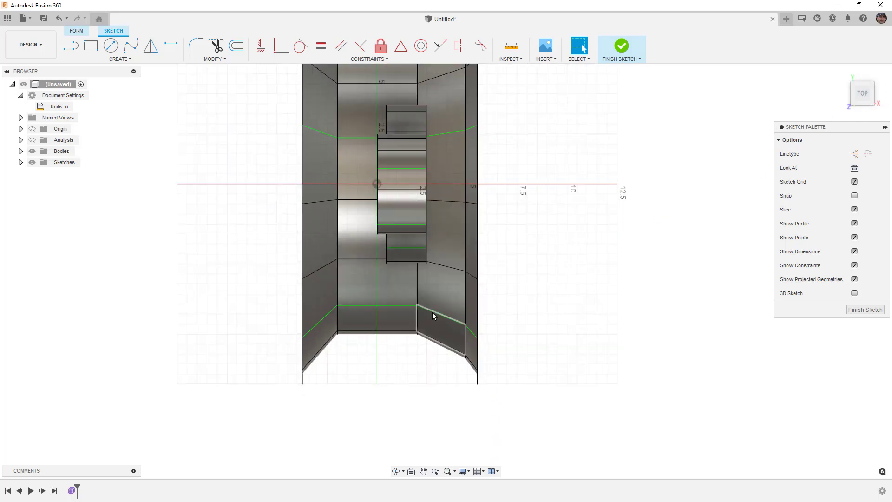
pyautogui.click(131, 45)
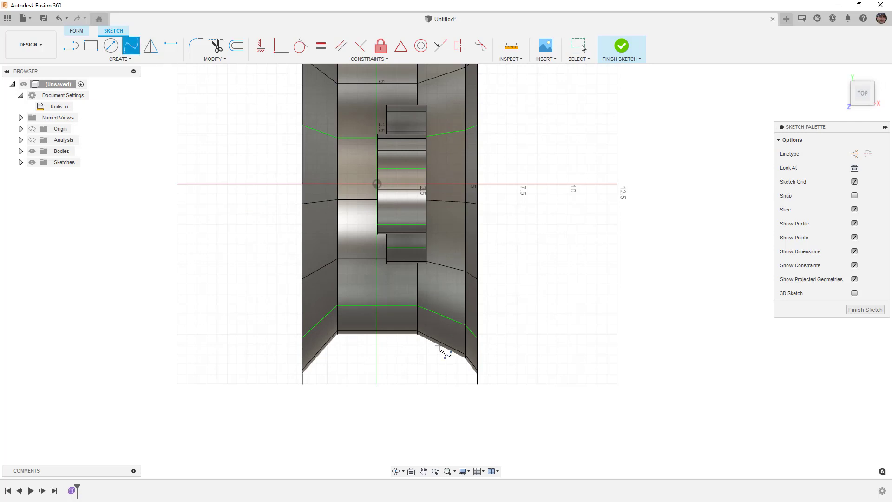
pyautogui.click(444, 348)
pyautogui.doubleClick(425, 224)
# Intersect two edges of the rim's front lip face and two edges of the hub's front face with the sketch plane.
pyautogui.keyDown('shift'); pyautogui.moveTo(457, 311); pyautogui.dragTo(411, 314, button='middle'); pyautogui.keyUp('shift')
pyautogui.click(127, 58)
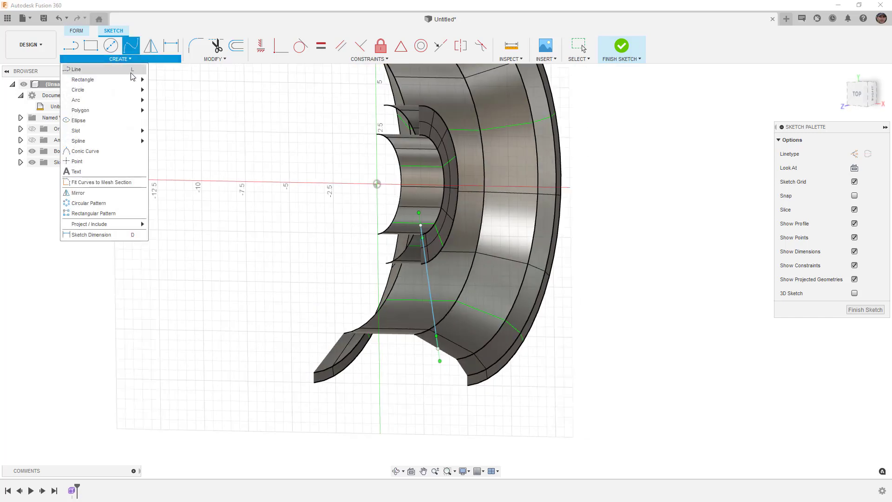
pyautogui.moveTo(116, 224)
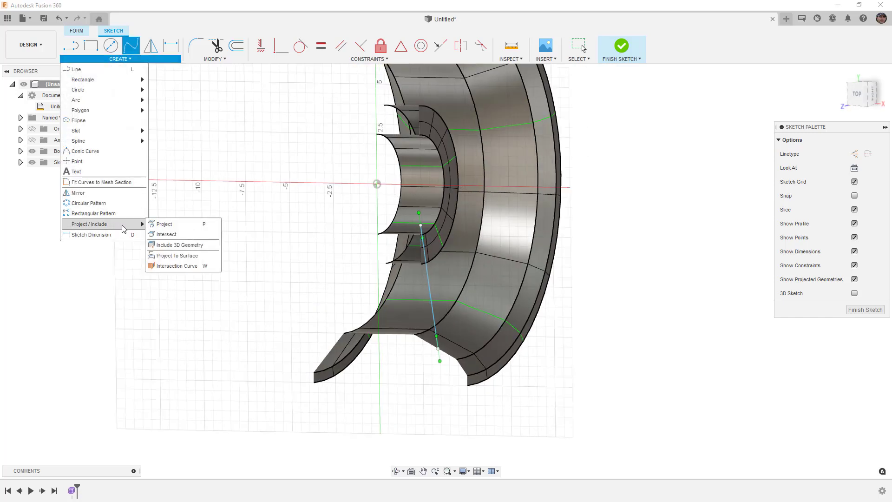
pyautogui.click(166, 234)
pyautogui.keyDown('shift'); pyautogui.moveTo(324, 280); pyautogui.dragTo(436, 364, button='middle'); pyautogui.keyUp('shift')
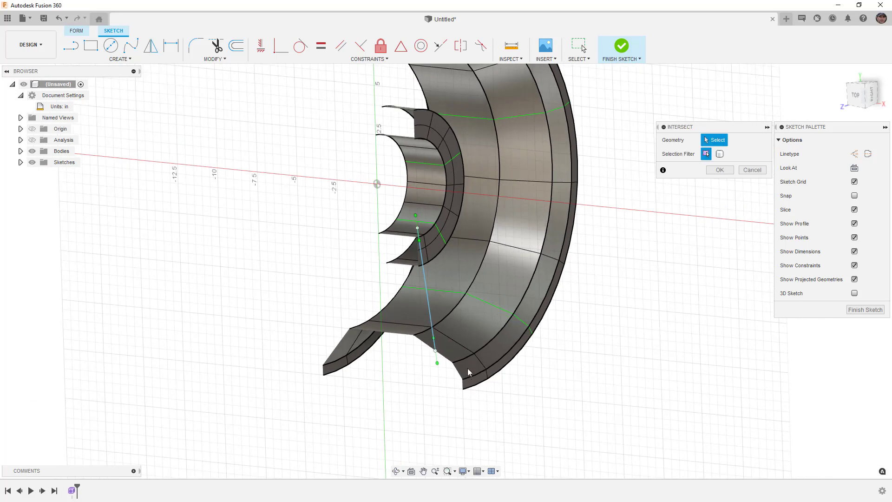
pyautogui.click(462, 358)
pyautogui.click(464, 381)
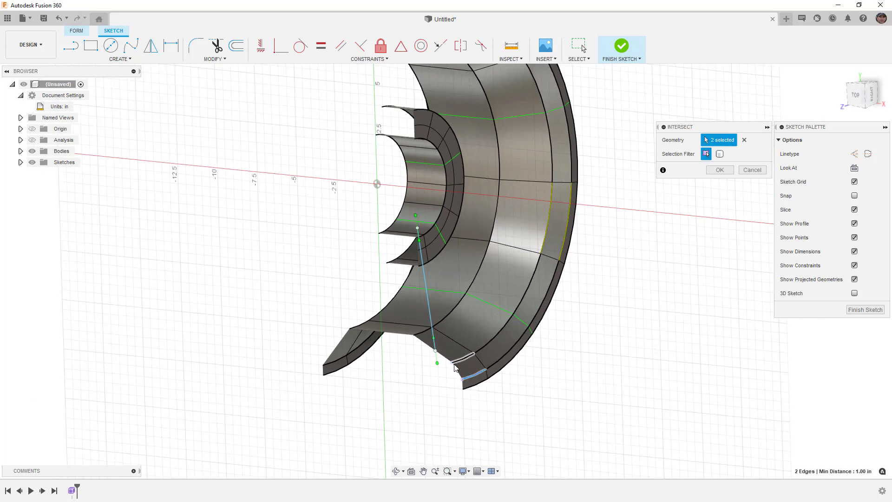
pyautogui.scroll(3, 417, 258)
pyautogui.click(421, 246)
pyautogui.click(427, 269)
pyautogui.click(720, 170)
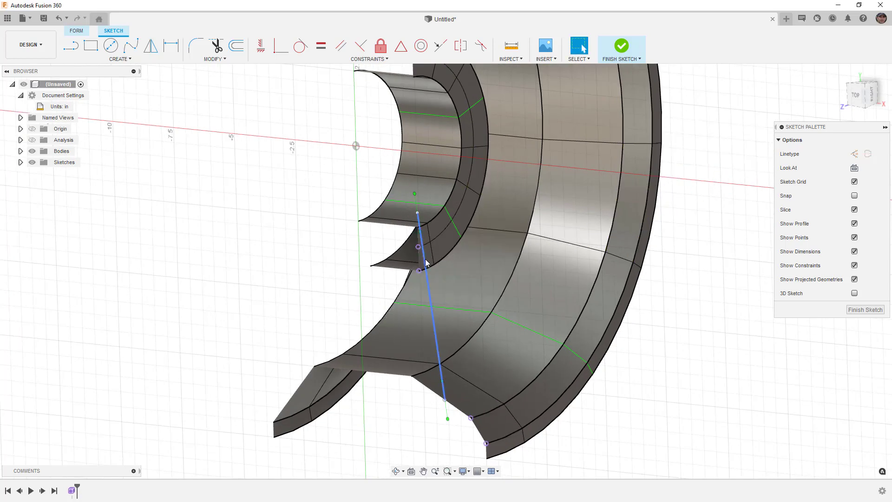
# Draw one line between the two intersected hub points and another between the two intersected rim points.
pyautogui.click(857, 98)
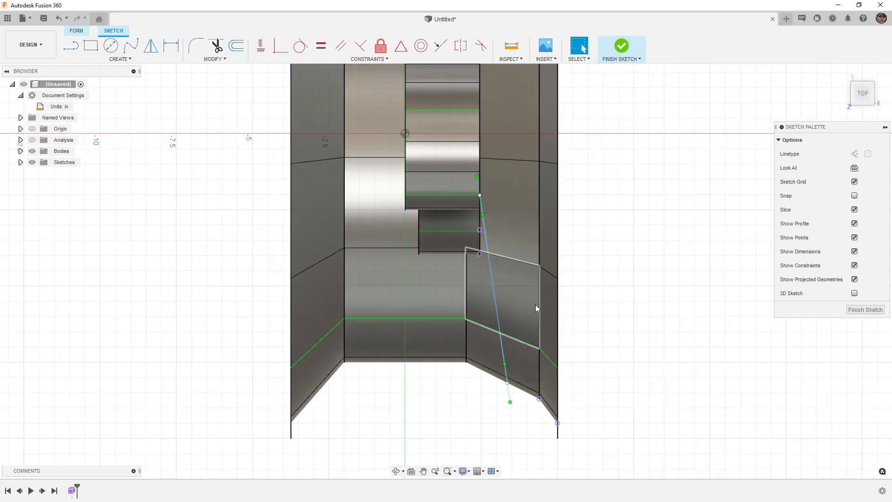
pyautogui.press('l')
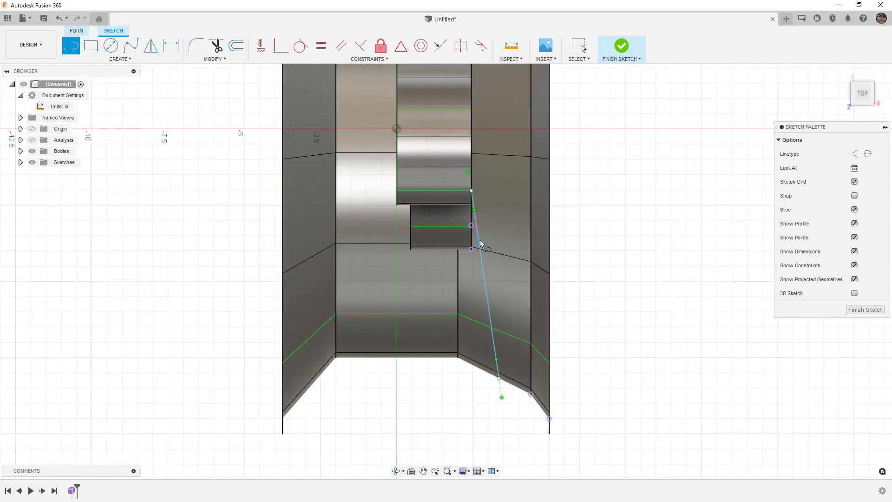
pyautogui.click(471, 225)
pyautogui.click(470, 249)
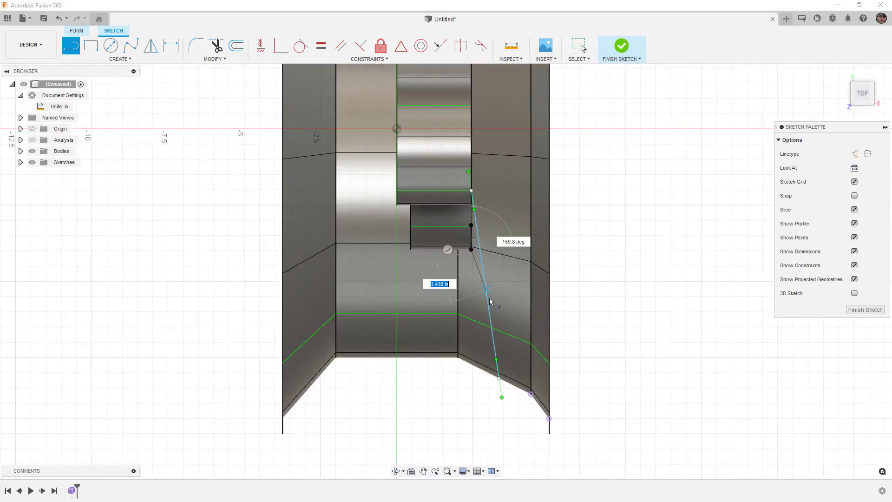
pyautogui.press('Escape')
pyautogui.click(530, 394)
pyautogui.click(549, 418)
pyautogui.press('Escape')
# Convert the rim line and the hub line to construction geometry.
pyautogui.click(540, 411)
pyautogui.press('x')
pyautogui.click(470, 236)
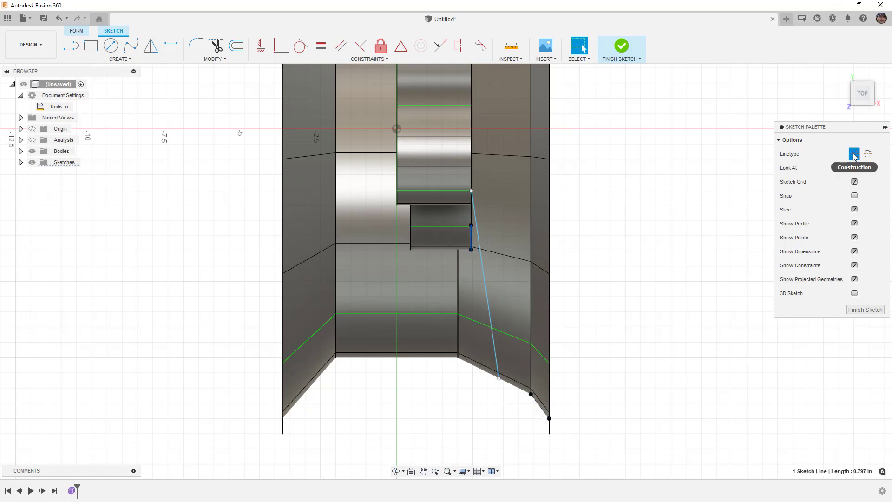
# Attach the spline's ends to the midpoints of the hub and rim construction lines.
pyautogui.click(620, 237)
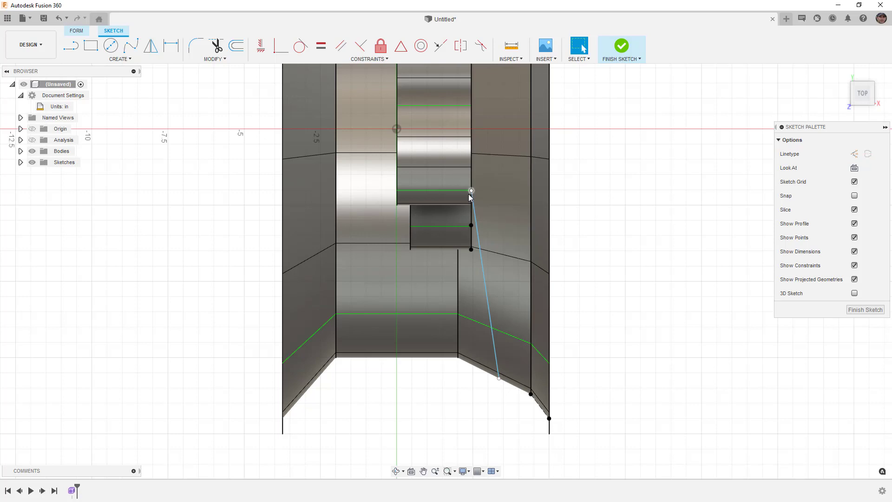
pyautogui.moveTo(471, 190); pyautogui.dragTo(470, 237)
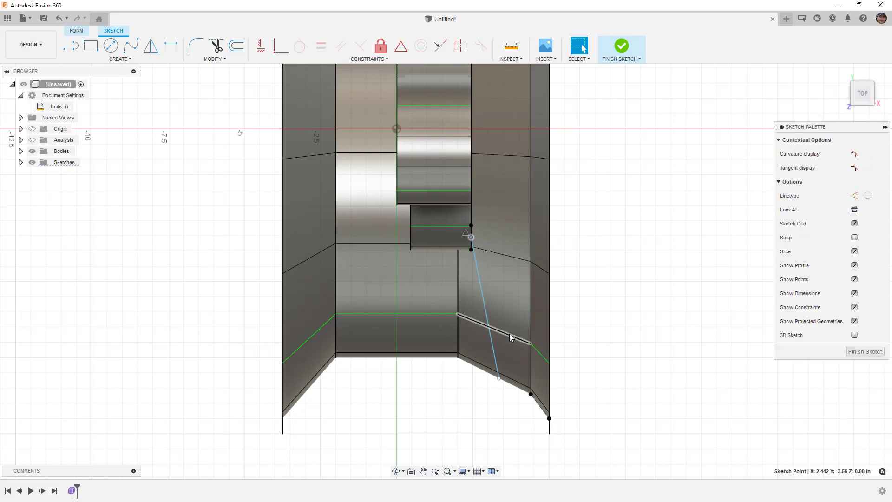
pyautogui.moveTo(500, 378); pyautogui.dragTo(540, 406)
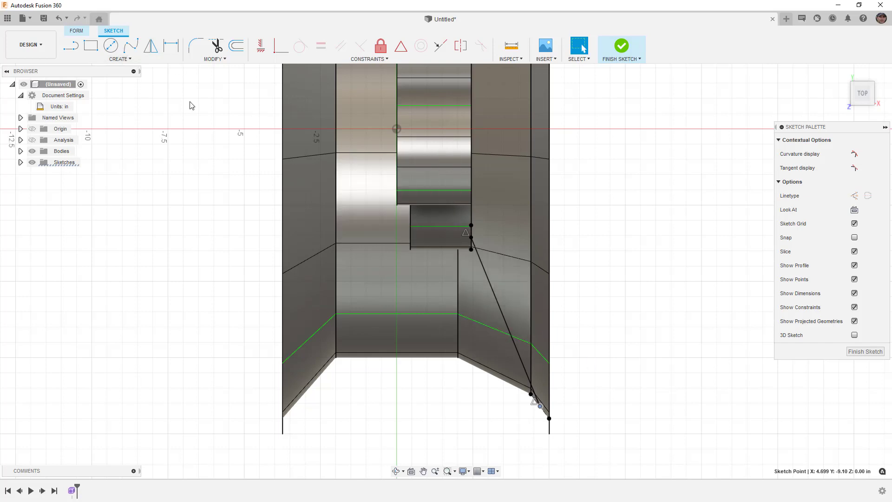
pyautogui.rightClick(624, 253)
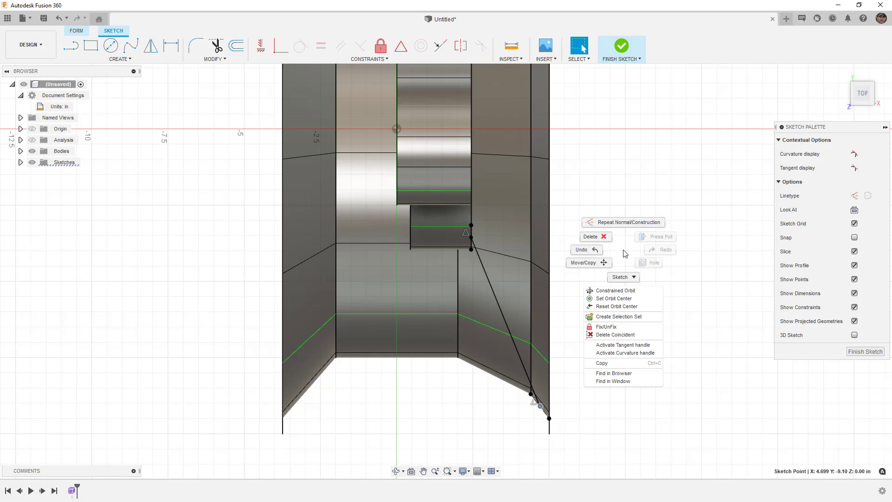
pyautogui.press('Escape')
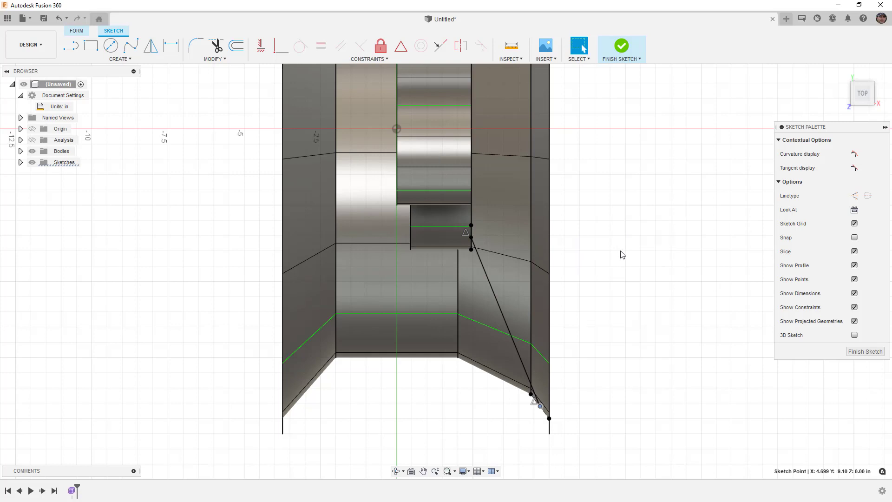
pyautogui.press('s')
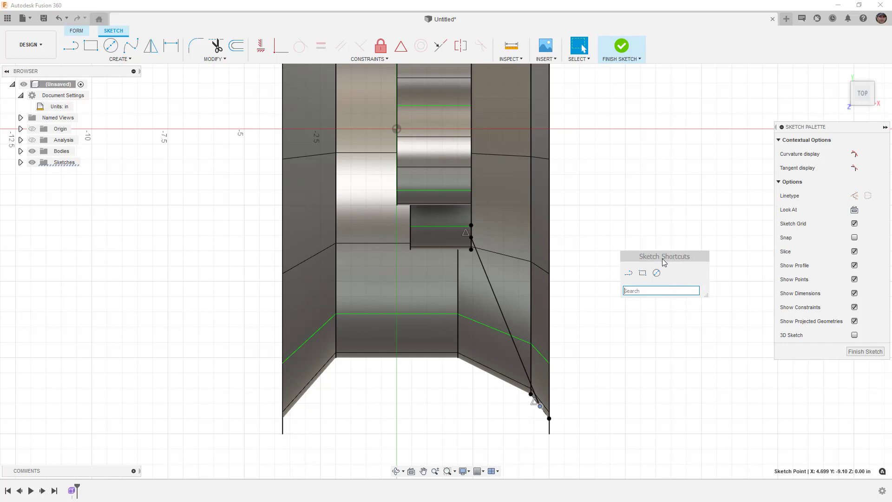
pyautogui.press('Escape')
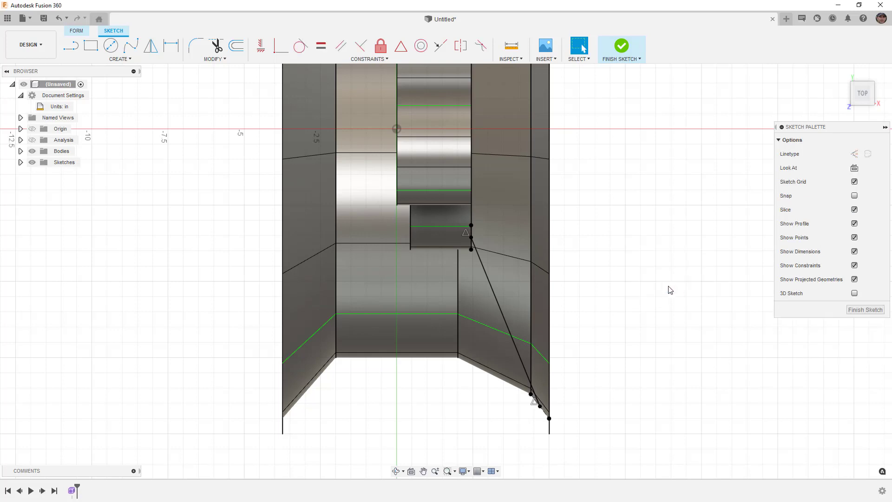
# Search the sketch shortcuts for spline commands, pin Control Point Spline, and unpin it again.
pyautogui.write('s')
pyautogui.write('s')
pyautogui.write('pl')
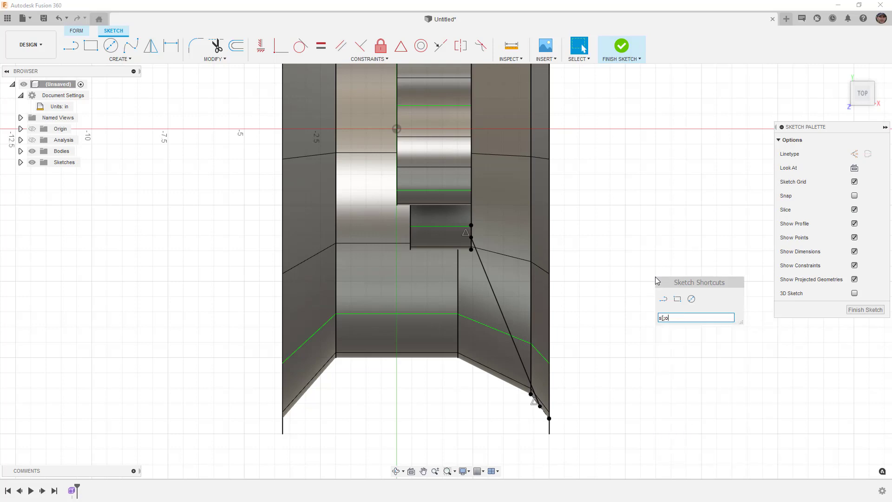
pyautogui.write('i')
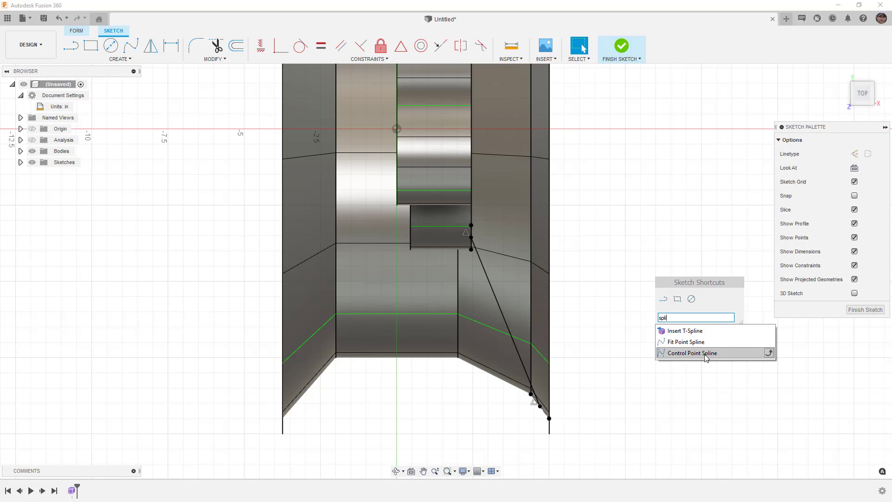
pyautogui.click(768, 352)
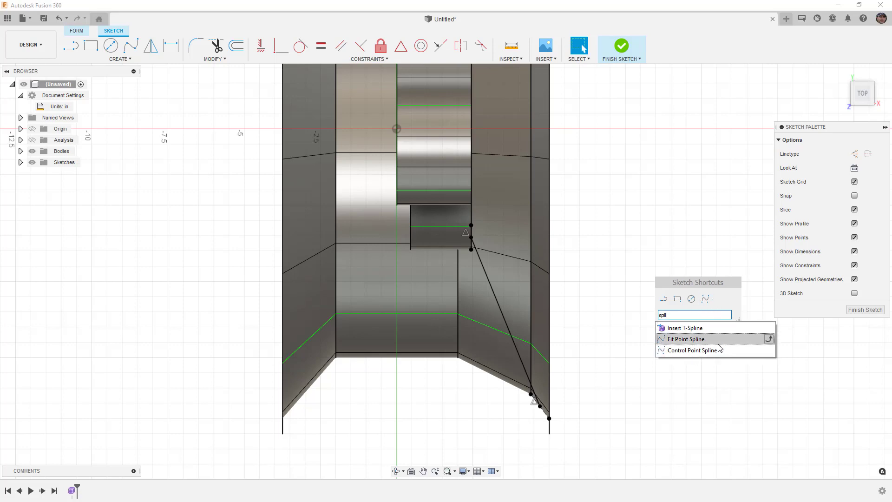
pyautogui.click(769, 351)
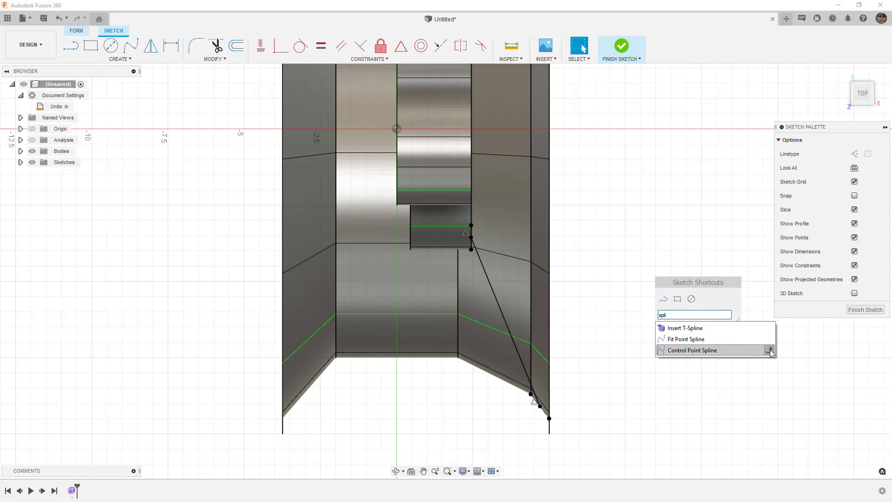
pyautogui.click(692, 236)
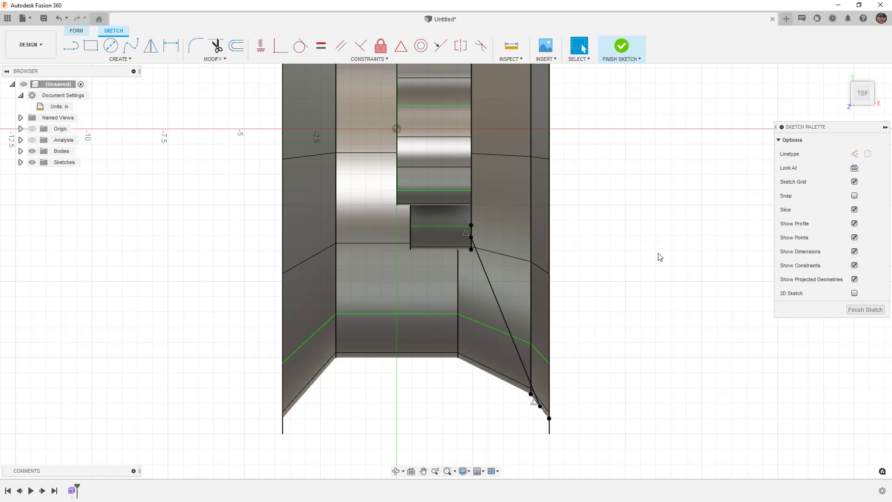
pyautogui.press('s')
pyautogui.press('s')
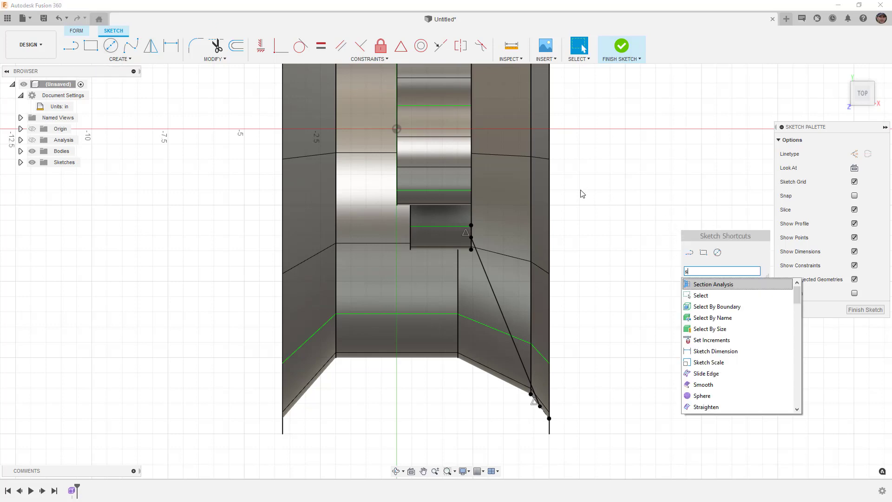
pyautogui.press('s')
pyautogui.press('Escape')
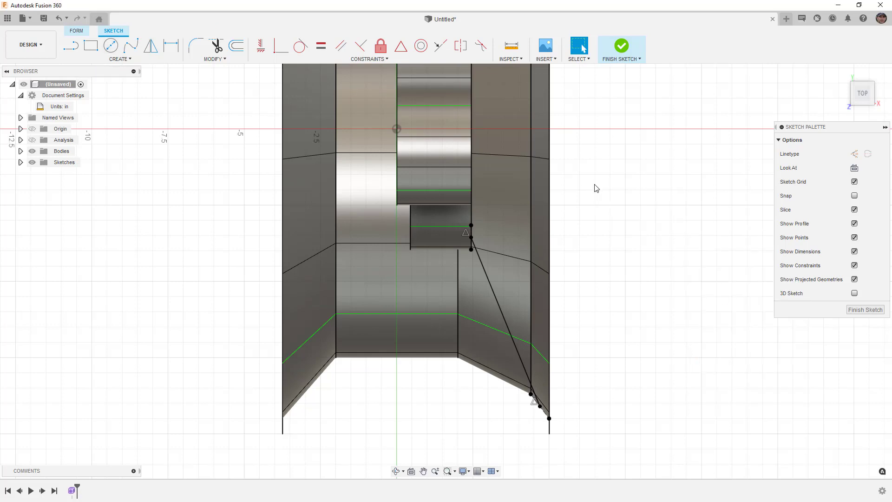
pyautogui.press('s')
pyautogui.press('Escape')
pyautogui.press('s')
pyautogui.press('Escape')
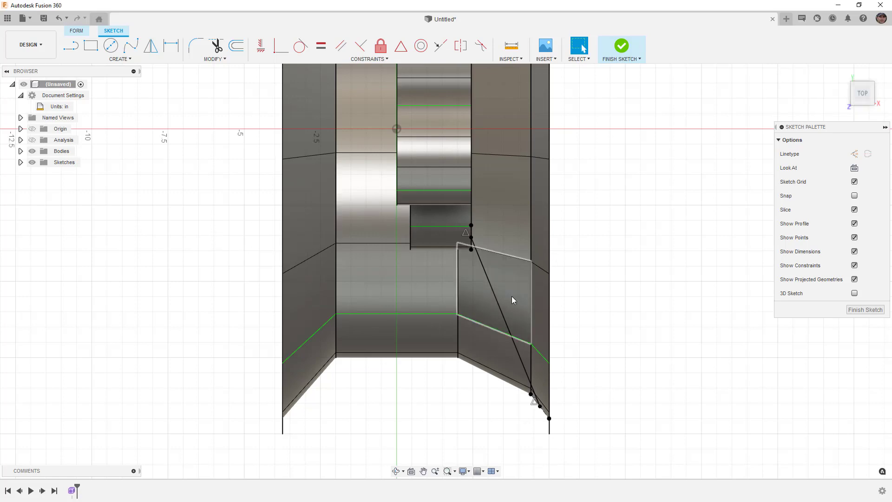
# Bow the spline outward toward the wheel's front by adjusting its tangent handle at the rim end.
pyautogui.click(502, 313)
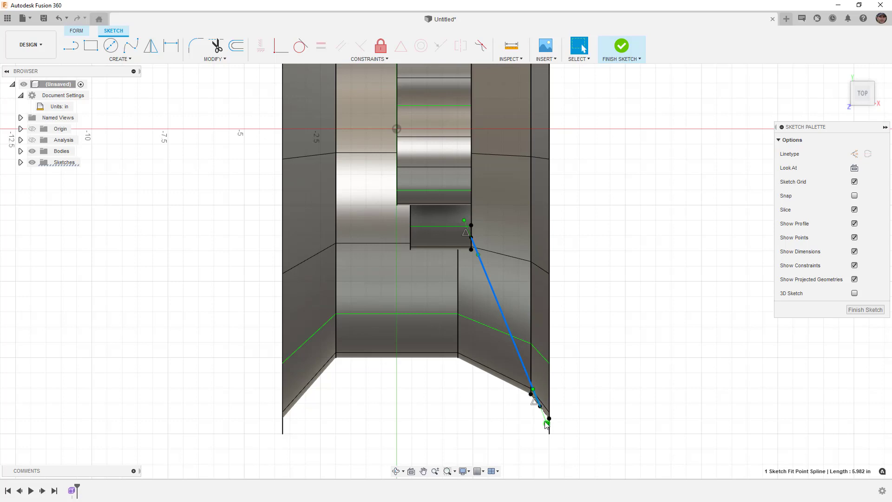
pyautogui.moveTo(547, 423); pyautogui.dragTo(536, 425)
pyautogui.click(486, 257)
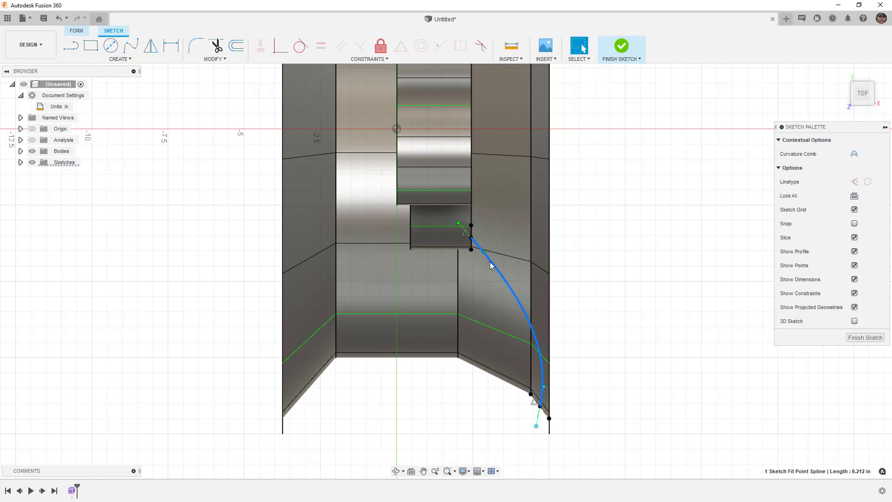
# Adjust the spline's tangent handle at the hub end so it bows farther outward, and finish the sketch.
pyautogui.moveTo(486, 252); pyautogui.dragTo(491, 247)
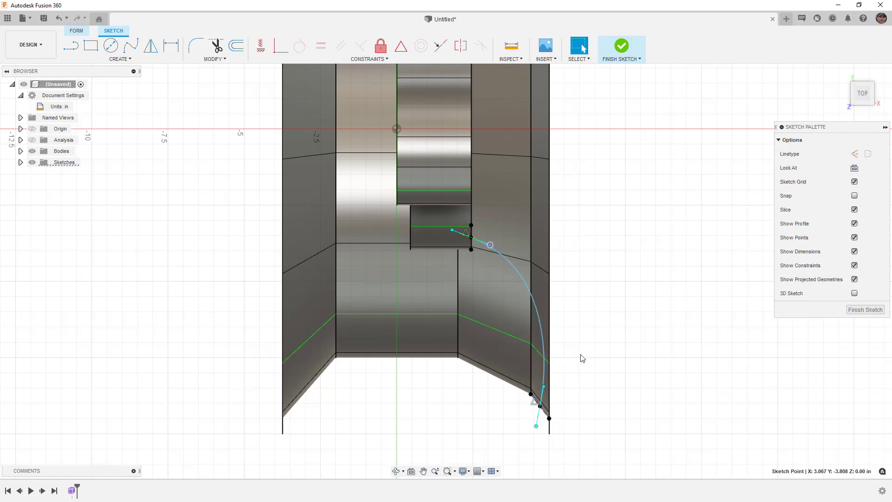
pyautogui.keyDown('shift'); pyautogui.moveTo(589, 370); pyautogui.dragTo(553, 367, button='middle'); pyautogui.keyUp('shift')
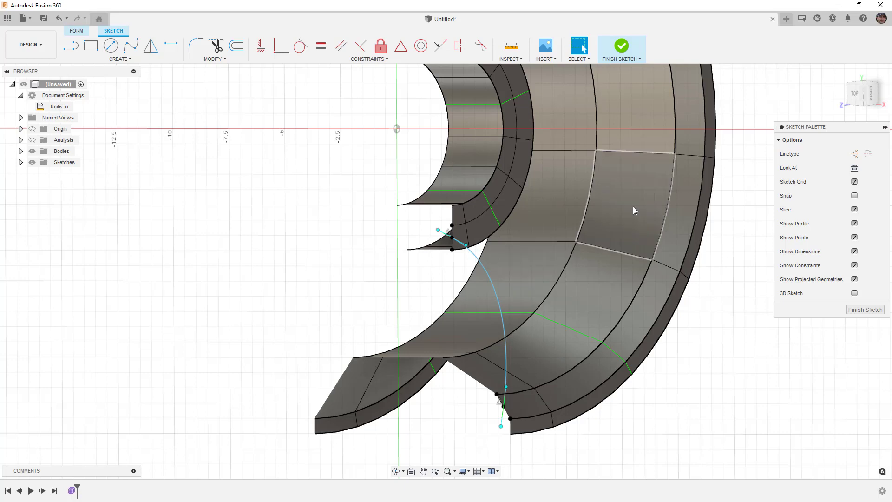
pyautogui.click(854, 93)
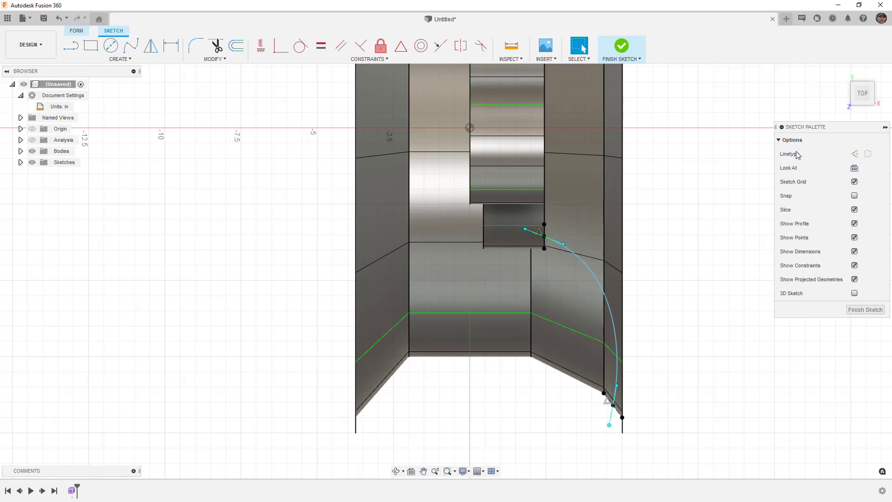
pyautogui.click(621, 46)
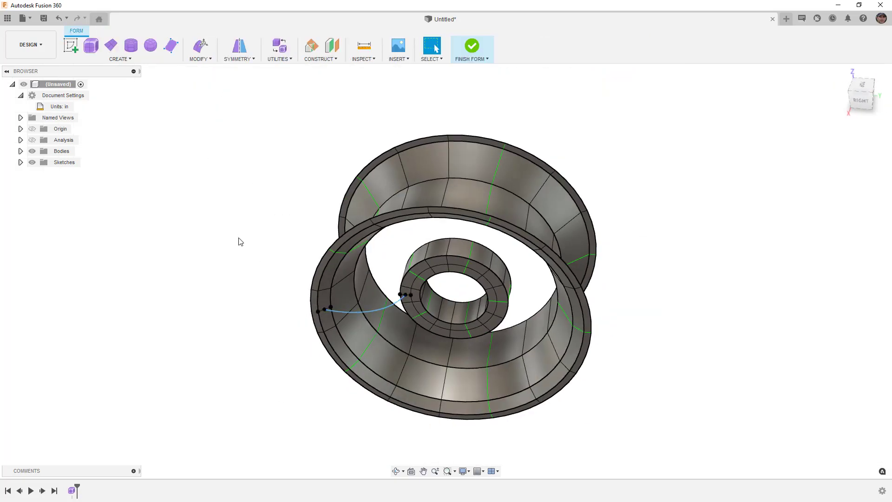
# Start a Bridge with the rim face at the spline's outer end as side one and the matching hub face as side two.
pyautogui.click(195, 58)
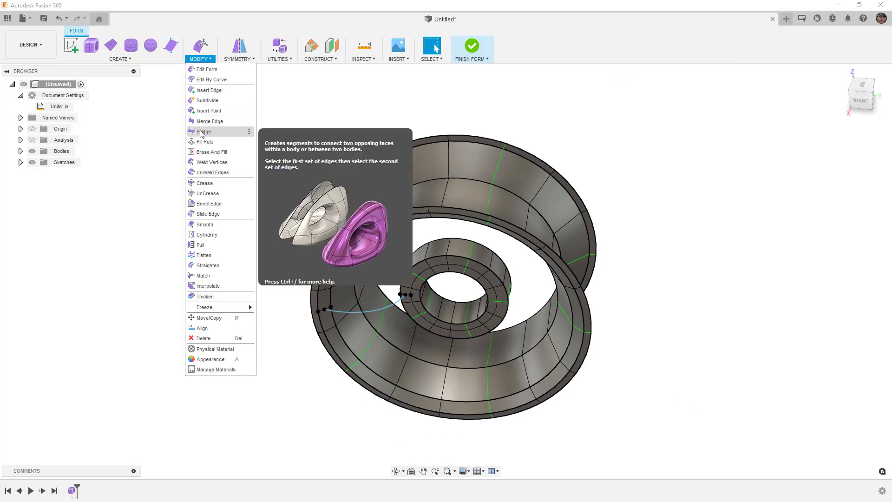
pyautogui.click(201, 132)
pyautogui.scroll(2, 327, 320)
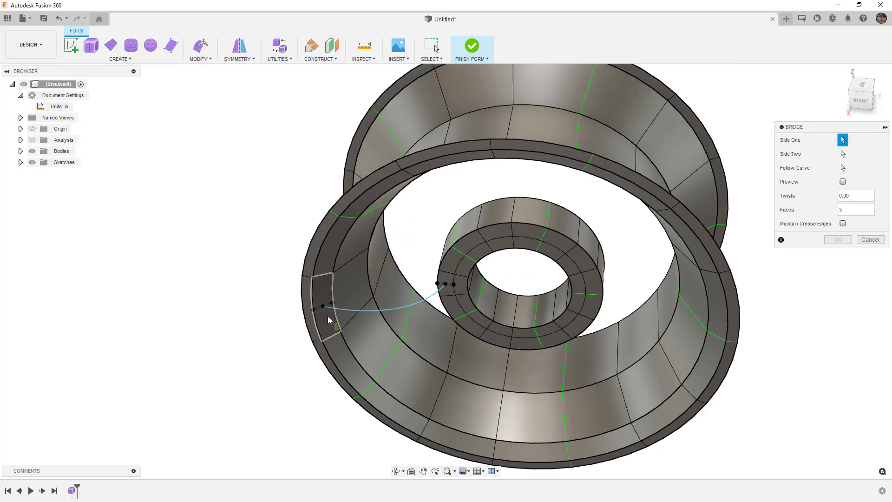
pyautogui.click(328, 319)
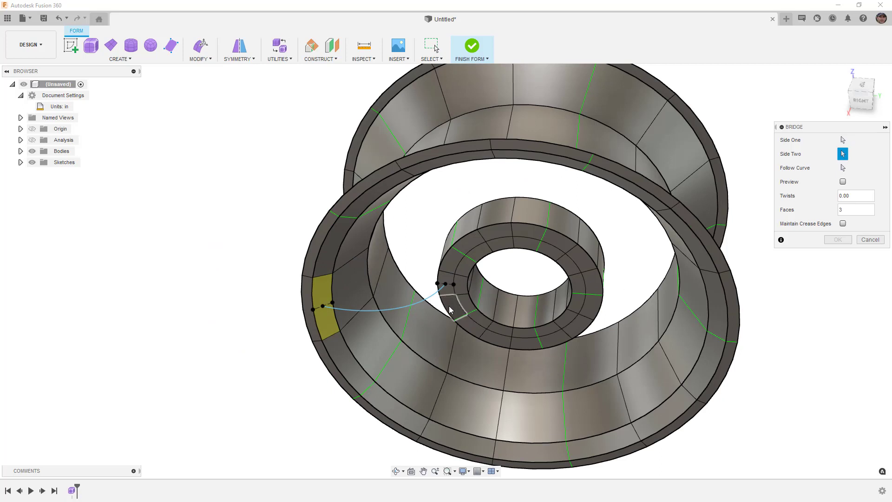
pyautogui.click(448, 290)
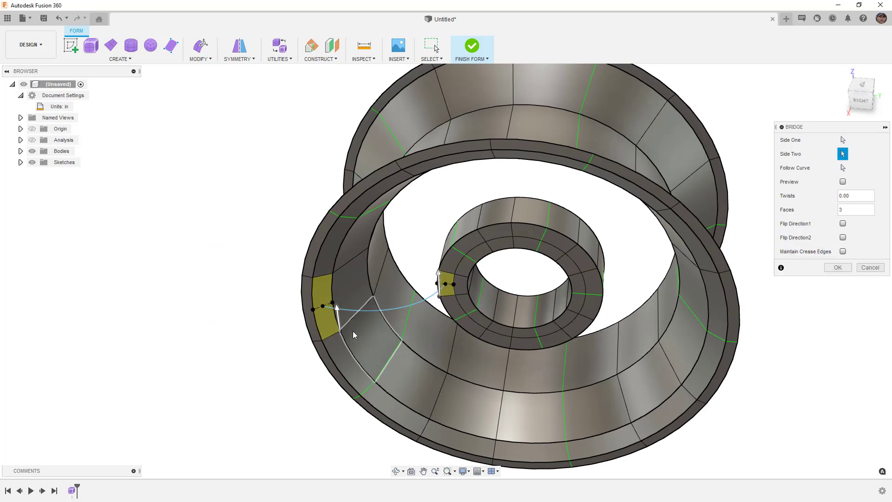
pyautogui.scroll(2, 345, 334)
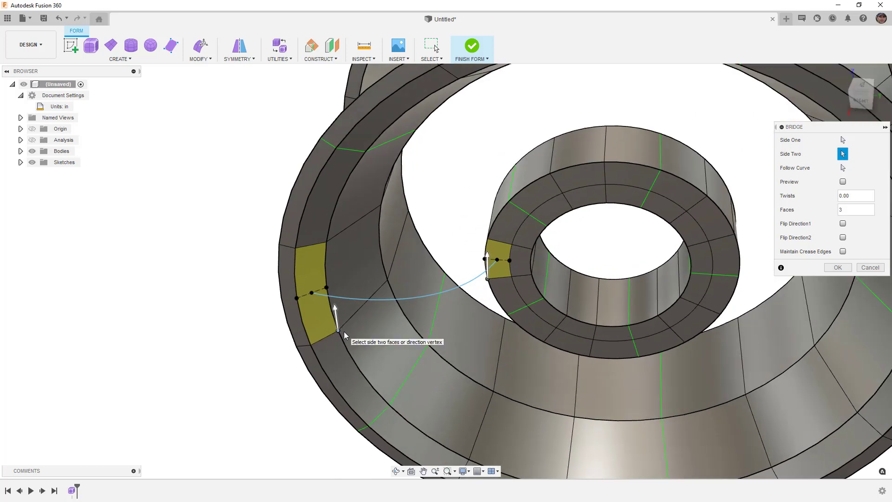
pyautogui.click(337, 329)
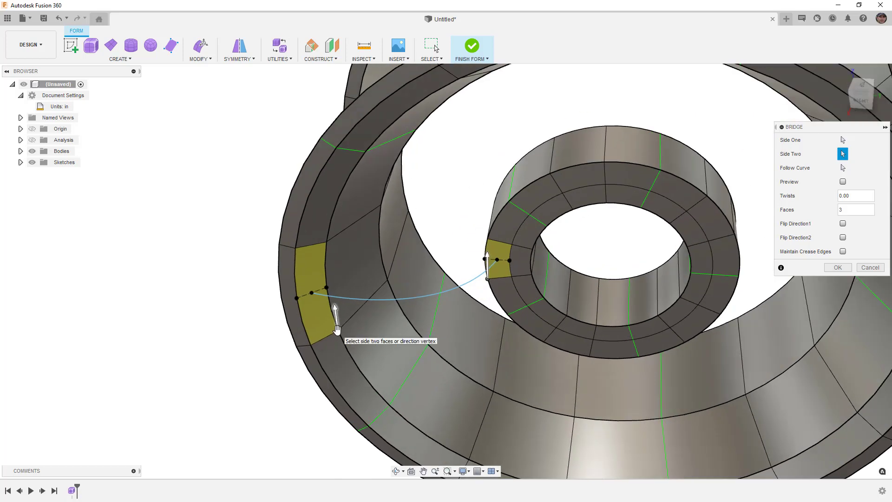
pyautogui.keyDown('shift'); pyautogui.moveTo(337, 329); pyautogui.dragTo(358, 330, button='middle'); pyautogui.keyUp('shift')
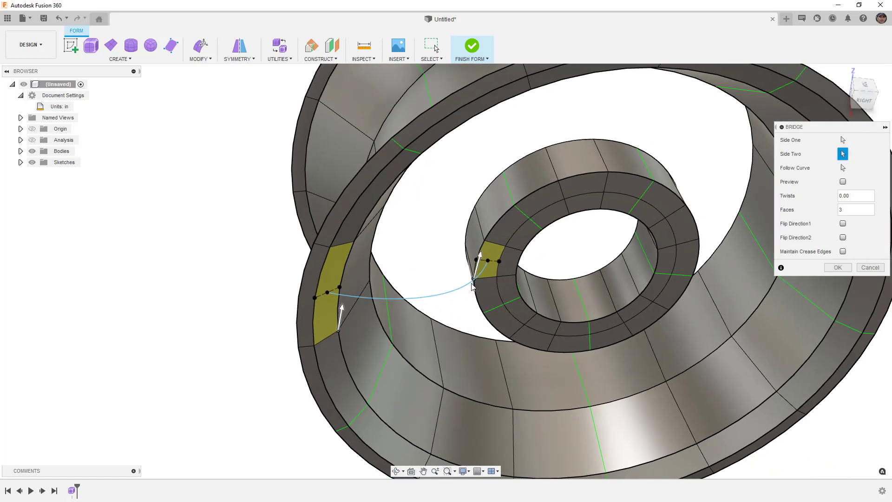
# Make the bridge follow the sketched spline and turn on its preview.
pyautogui.click(843, 168)
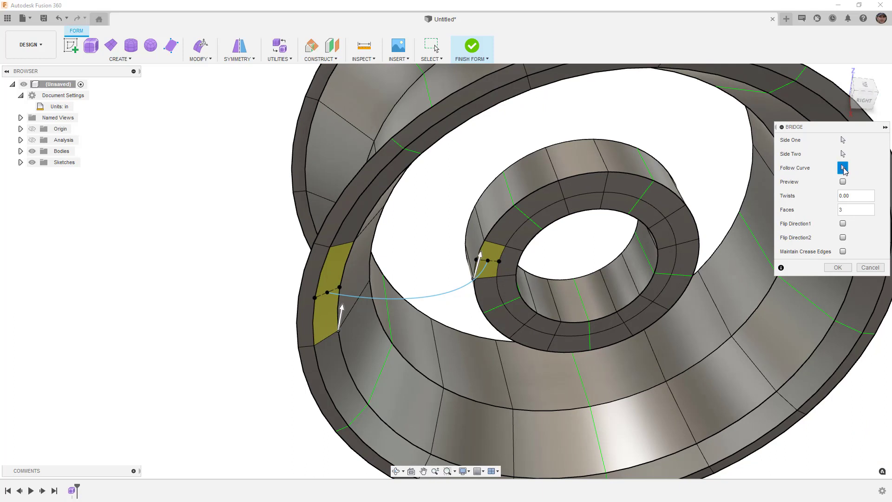
pyautogui.click(460, 290)
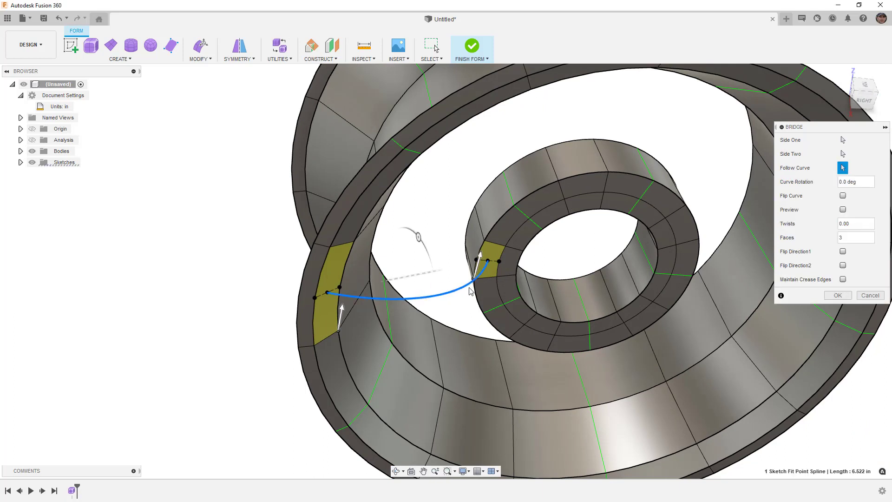
pyautogui.click(842, 210)
pyautogui.keyDown('shift'); pyautogui.moveTo(502, 283); pyautogui.dragTo(480, 284, button='middle'); pyautogui.keyUp('shift')
pyautogui.scroll(5, 480, 284)
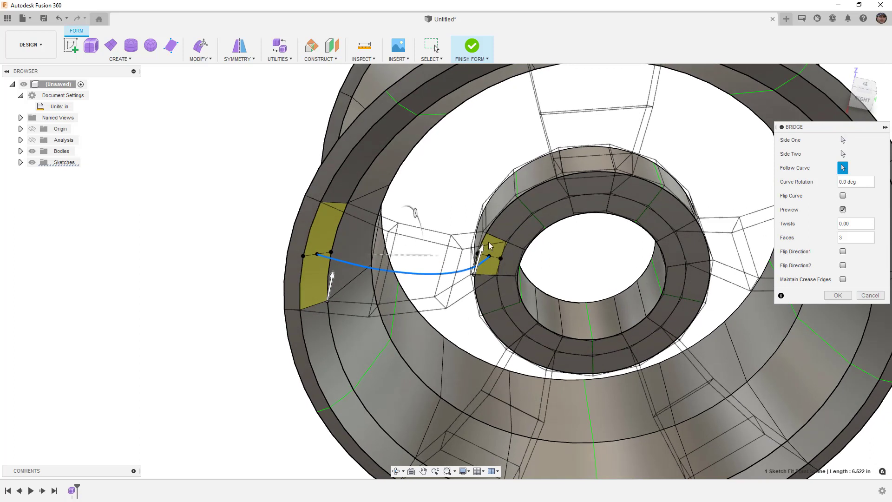
pyautogui.keyDown('shift'); pyautogui.moveTo(461, 254); pyautogui.dragTo(746, 277, button='middle'); pyautogui.keyUp('shift')
# Compare lower face counts for the bridge, set it to 3 faces with crease edges maintained, and create the spokes.
pyautogui.doubleClick(841, 238)
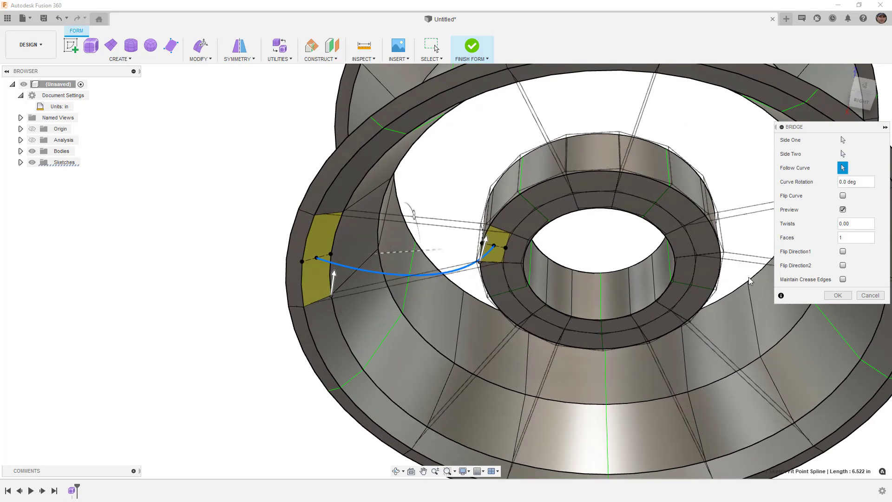
pyautogui.write('2')
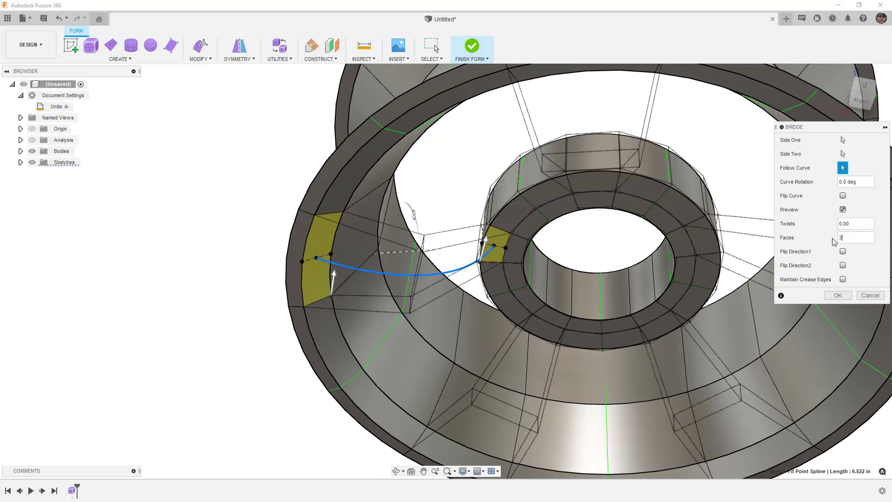
pyautogui.keyDown('shift'); pyautogui.moveTo(553, 263); pyautogui.dragTo(544, 246, button='middle'); pyautogui.keyUp('shift')
pyautogui.click(842, 279)
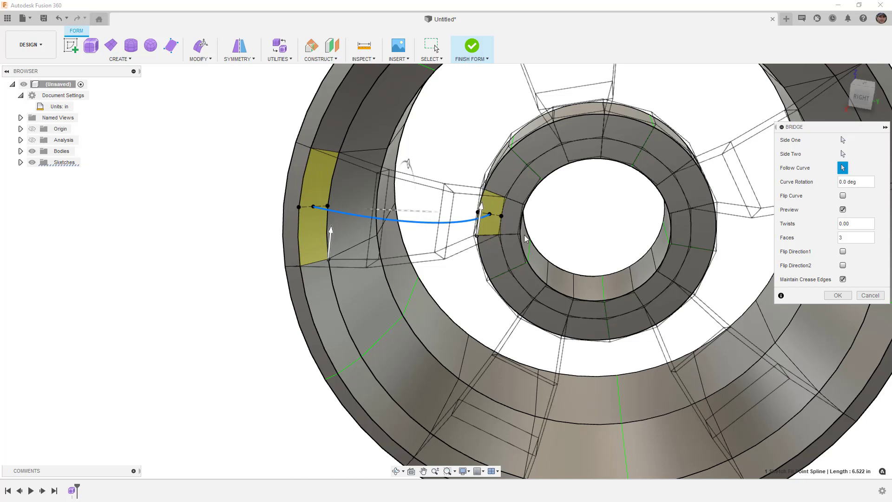
pyautogui.click(837, 295)
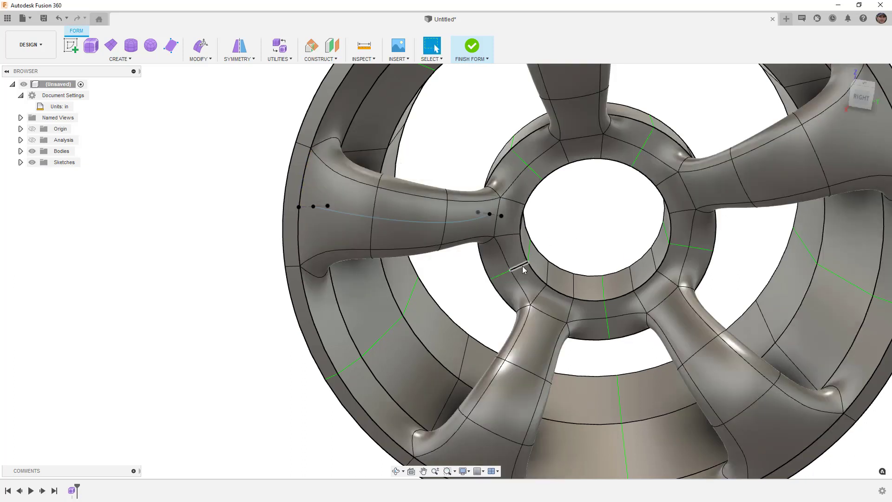
# Hide Sketch2, which holds the spoke's spline path.
pyautogui.keyDown('shift'); pyautogui.moveTo(516, 287); pyautogui.dragTo(425, 229, button='middle'); pyautogui.keyUp('shift')
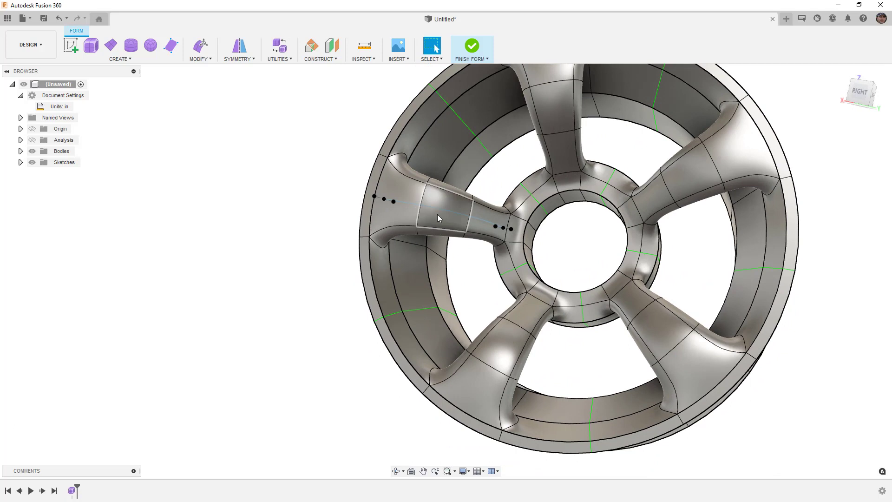
pyautogui.click(21, 162)
pyautogui.click(41, 184)
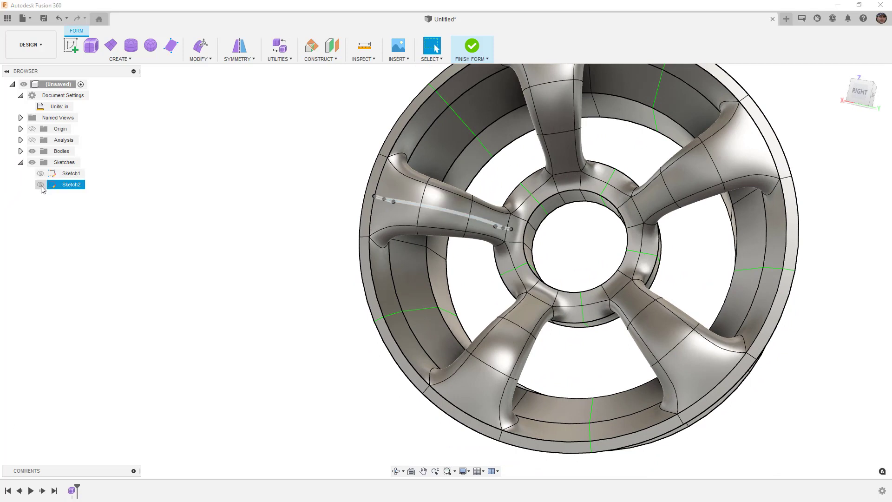
# Examine the spokes in box display and return the form to smooth display.
pyautogui.click(437, 222)
pyautogui.hotkey('ctrl', '1')
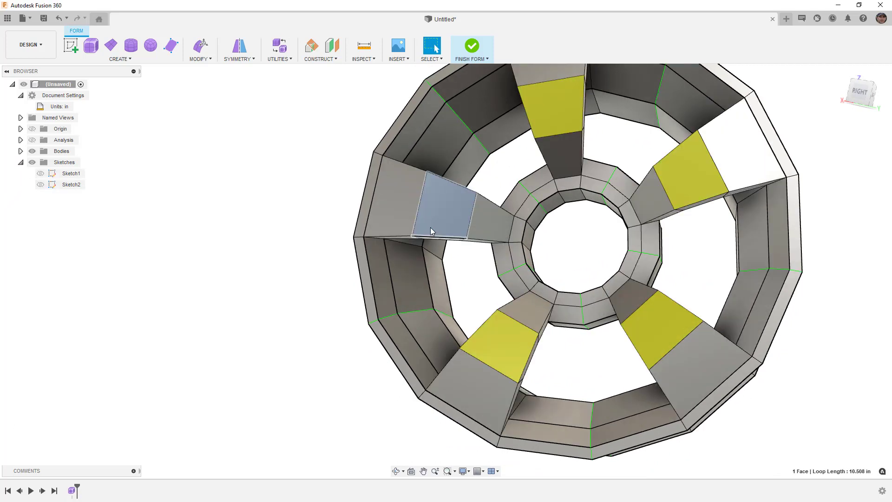
pyautogui.click(279, 211)
pyautogui.click(278, 59)
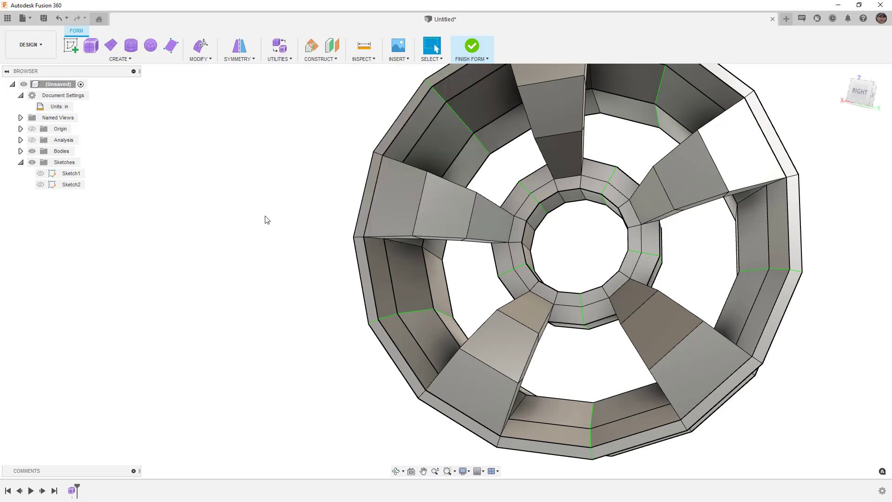
pyautogui.keyDown('shift'); pyautogui.moveTo(432, 267); pyautogui.dragTo(436, 245, button='middle'); pyautogui.keyUp('shift')
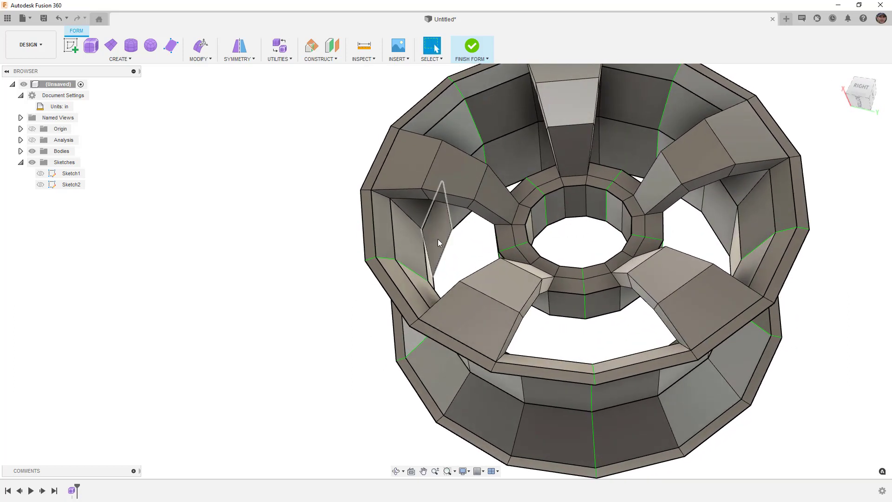
pyautogui.click(447, 178)
pyautogui.hotkey('alt', '3')
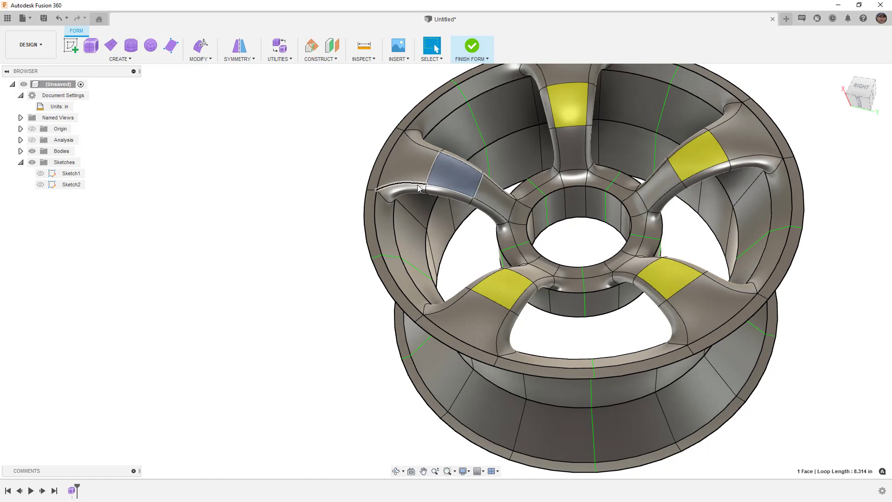
pyautogui.click(290, 234)
# Crease the edges where the spokes meet the rim and the hub.
pyautogui.keyDown('shift'); pyautogui.moveTo(405, 232); pyautogui.dragTo(386, 230, button='middle'); pyautogui.keyUp('shift')
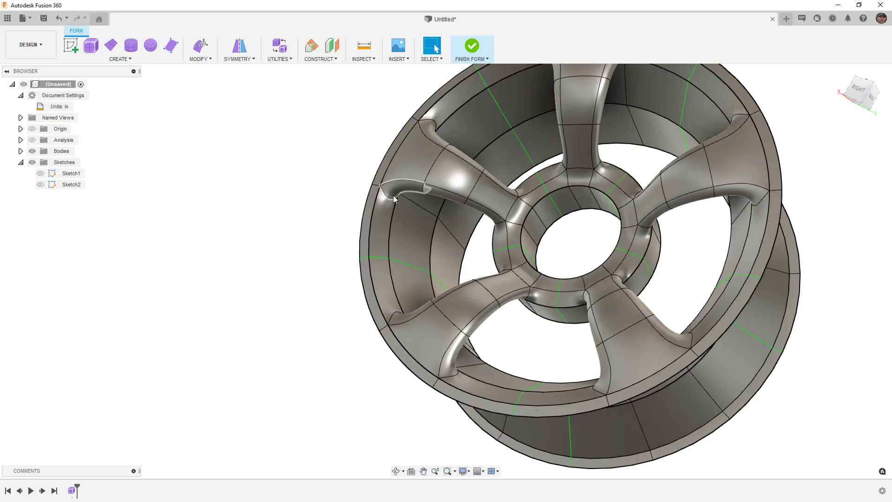
pyautogui.scroll(2, 394, 195)
pyautogui.click(200, 59)
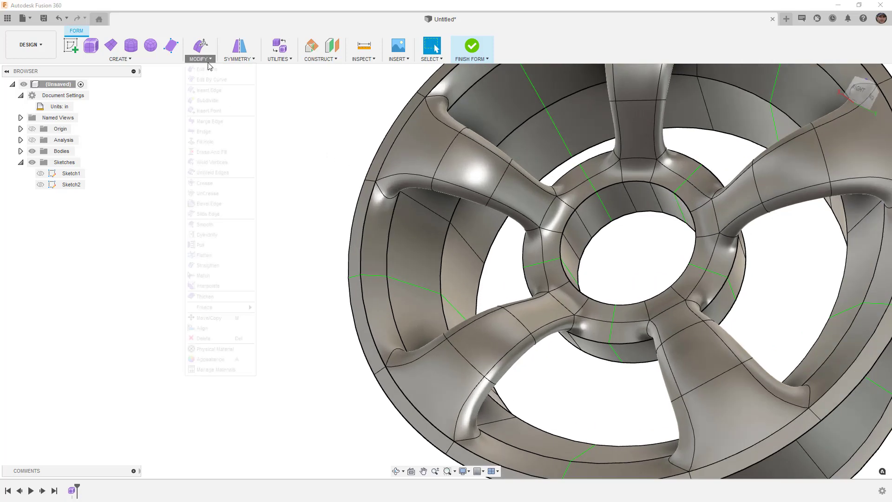
pyautogui.click(215, 187)
pyautogui.click(378, 184)
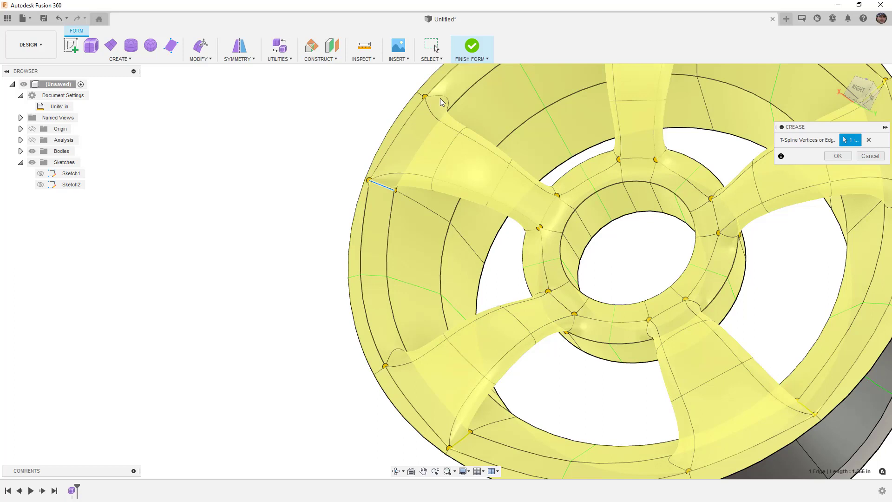
pyautogui.click(443, 101)
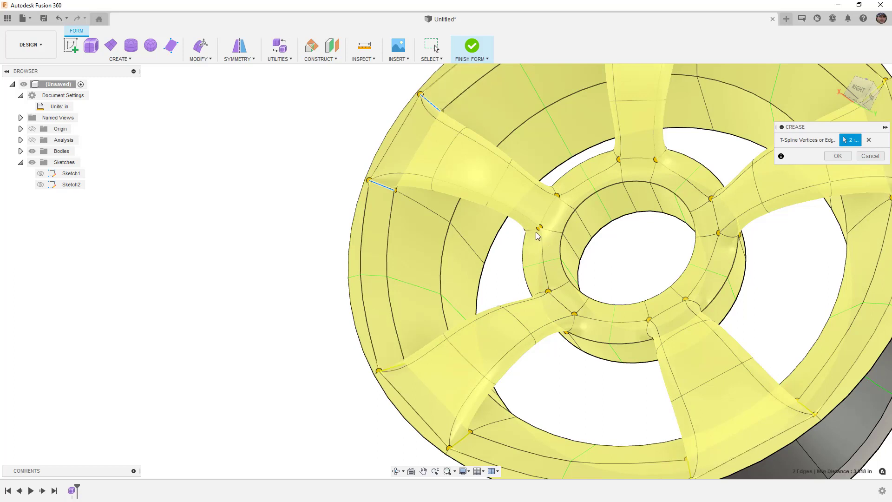
pyautogui.click(533, 228)
pyautogui.click(549, 213)
pyautogui.click(551, 195)
pyautogui.keyDown('shift'); pyautogui.moveTo(521, 233); pyautogui.dragTo(497, 250, button='middle'); pyautogui.keyUp('shift')
pyautogui.press('Return')
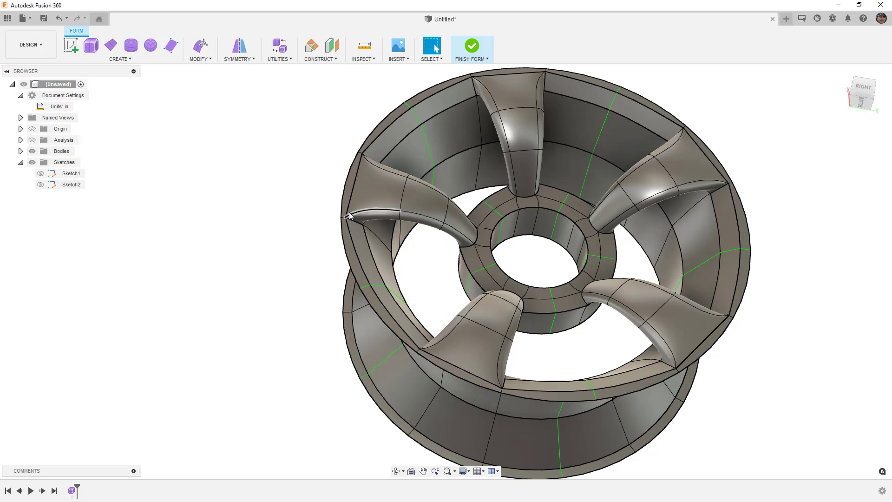
# Crease the four lengthwise edges of the spokes, front and back, between the rim and the hub.
pyautogui.click(207, 59)
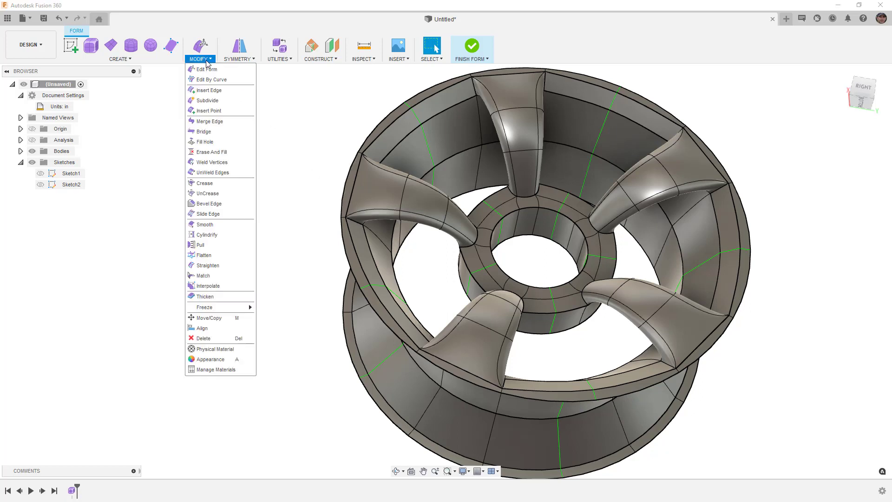
pyautogui.click(219, 184)
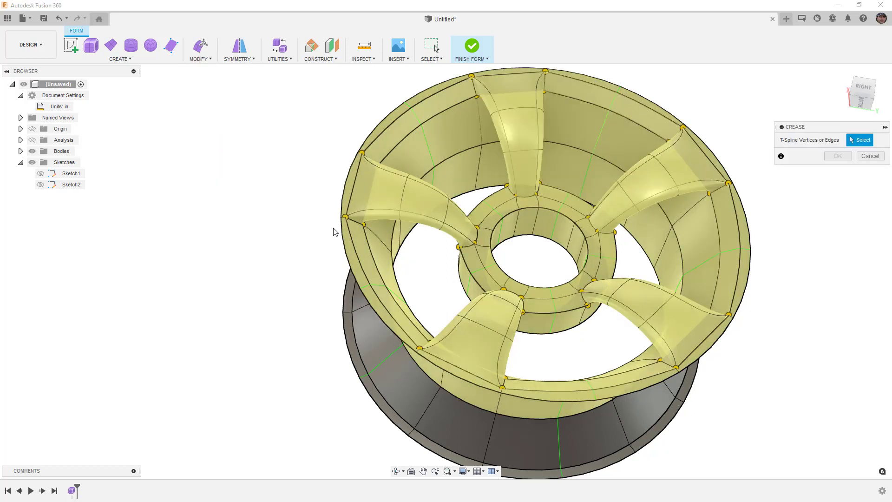
pyautogui.doubleClick(369, 217)
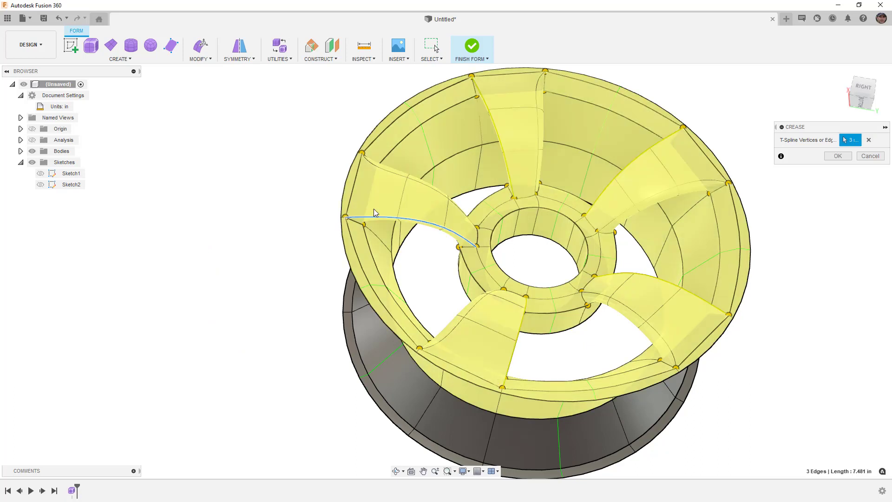
pyautogui.doubleClick(385, 173)
pyautogui.keyDown('shift'); pyautogui.moveTo(407, 249); pyautogui.dragTo(416, 213, button='middle'); pyautogui.keyUp('shift')
pyautogui.doubleClick(416, 212)
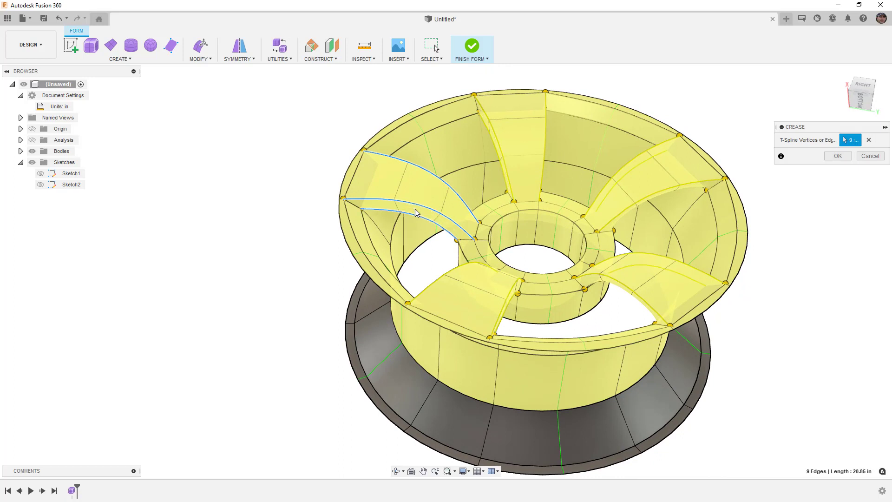
pyautogui.doubleClick(427, 190)
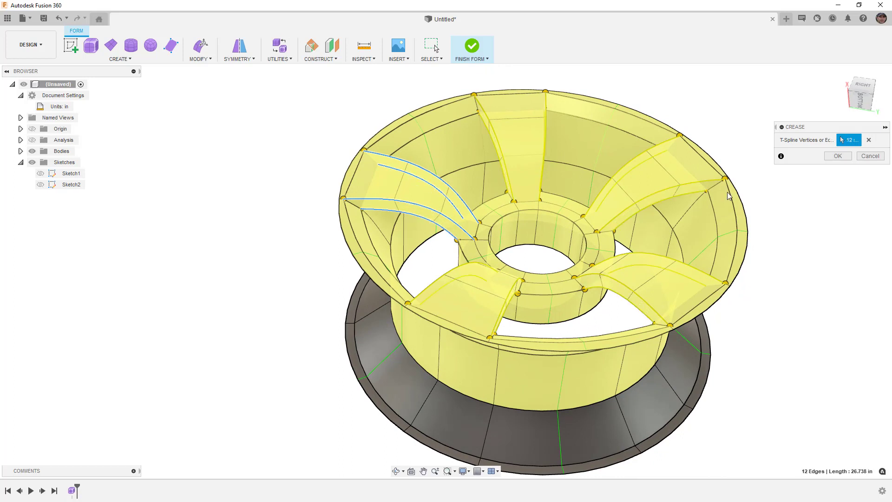
pyautogui.click(837, 156)
pyautogui.keyDown('shift'); pyautogui.moveTo(550, 211); pyautogui.dragTo(396, 178, button='middle'); pyautogui.keyUp('shift')
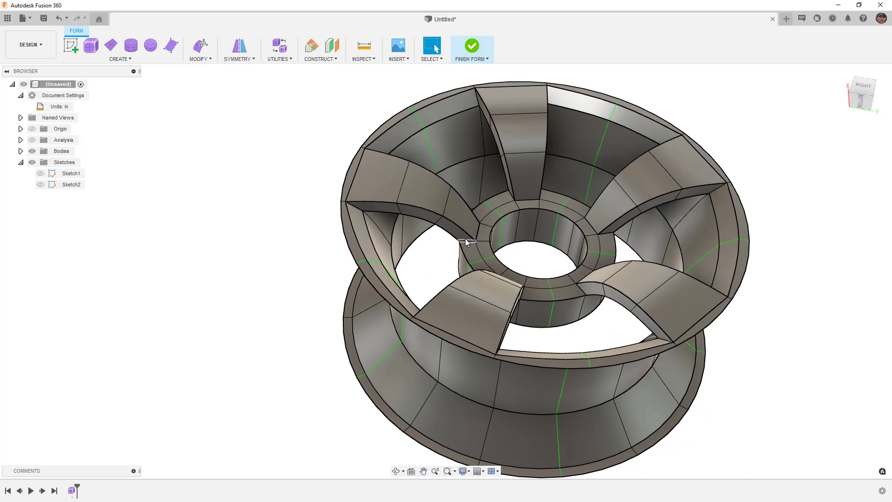
# Select the spoke's outer front face and compare the form in box and smooth display, ending in box display.
pyautogui.click(389, 188)
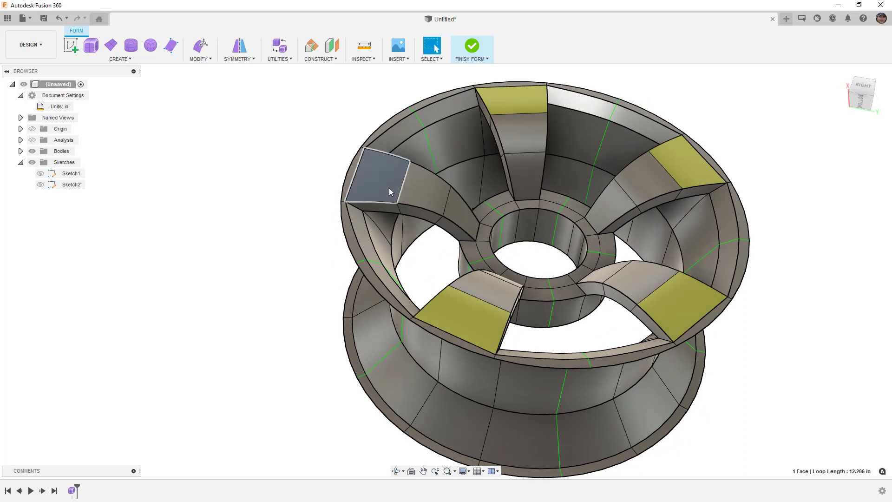
pyautogui.hotkey('ctrl', '1')
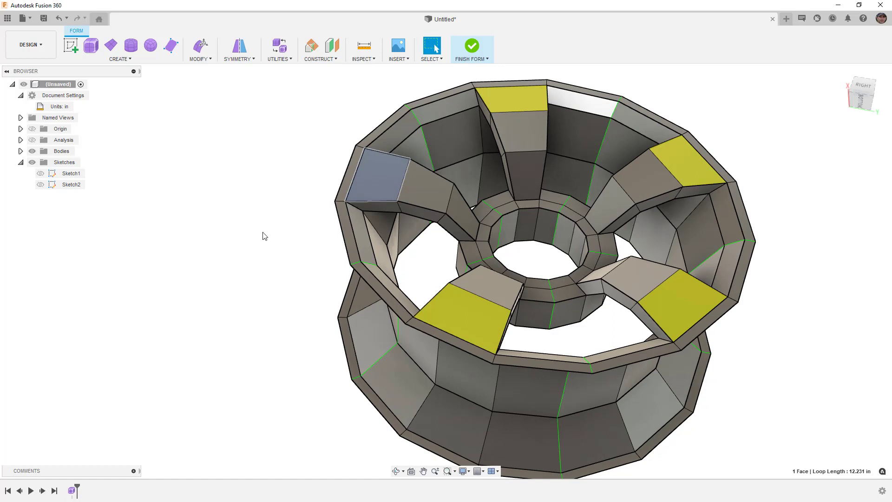
pyautogui.hotkey('ctrl', '3')
pyautogui.hotkey('ctrl', '1')
pyautogui.hotkey('ctrl', '3')
pyautogui.hotkey('ctrl', '1')
pyautogui.hotkey('ctrl', '3')
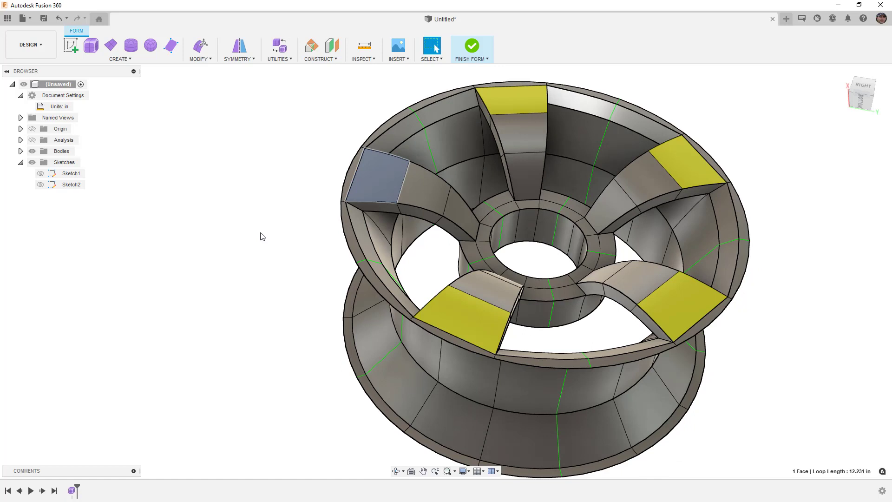
pyautogui.hotkey('ctrl', '1')
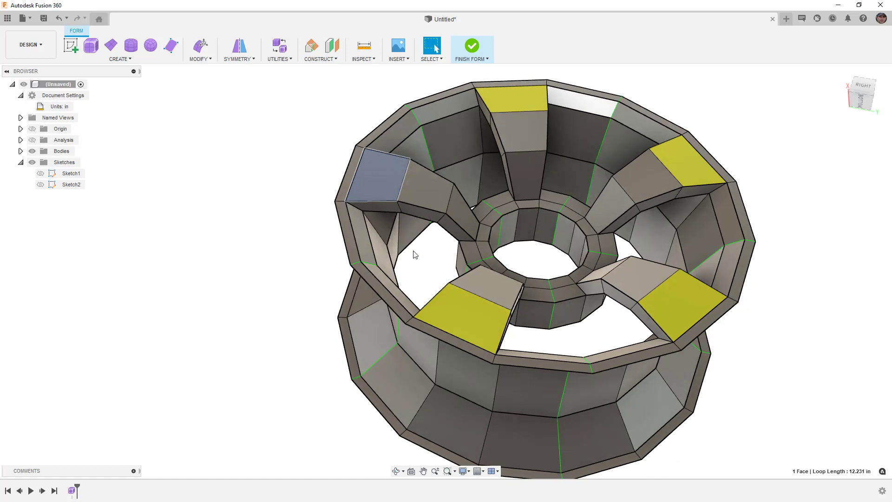
pyautogui.click(423, 259)
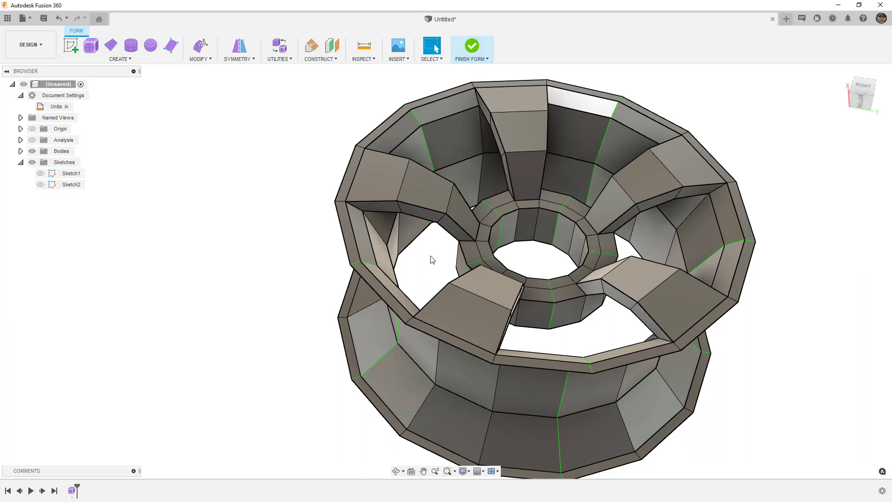
# Uncrease the four edges where the spokes meet the rim and return the form to smooth display.
pyautogui.moveTo(542, 247); pyautogui.dragTo(462, 258, button='middle')
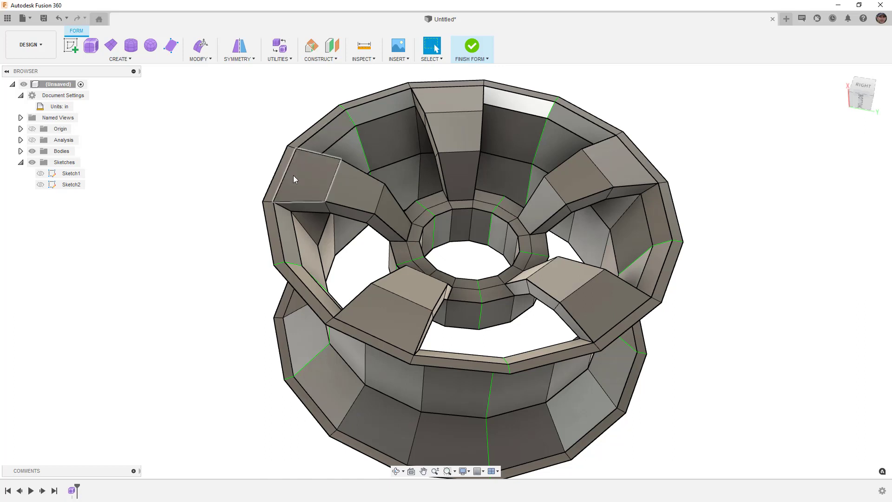
pyautogui.scroll(3, 288, 177)
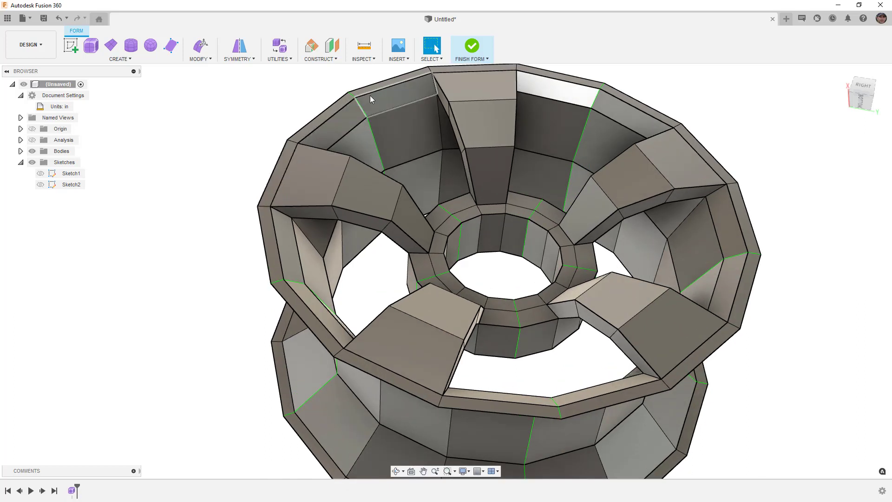
pyautogui.click(204, 59)
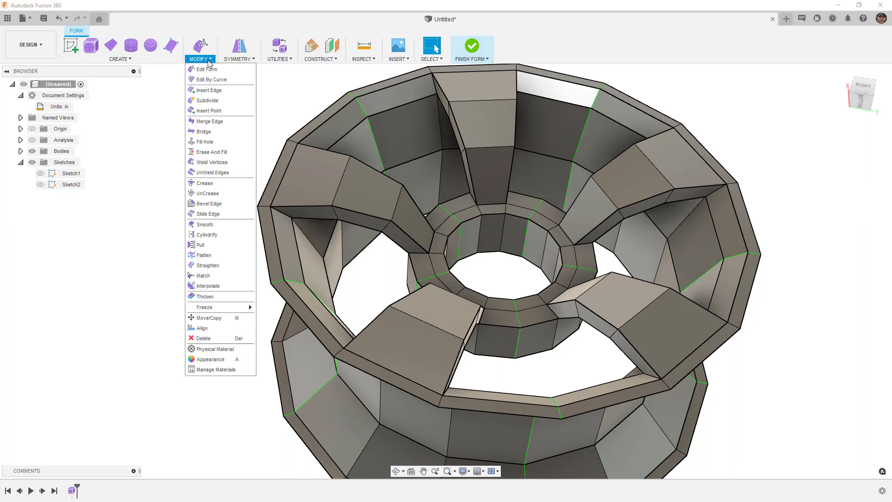
pyautogui.click(215, 192)
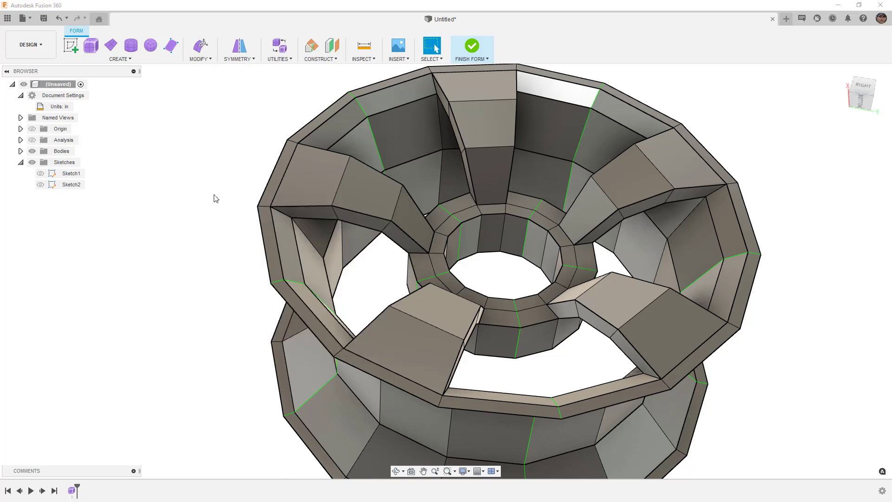
pyautogui.click(284, 214)
pyautogui.click(304, 173)
pyautogui.click(306, 150)
pyautogui.click(288, 161)
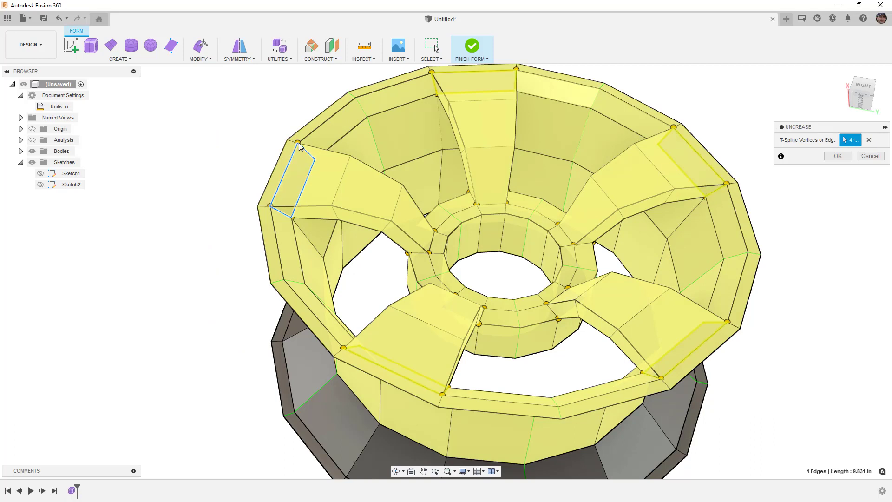
pyautogui.click(837, 157)
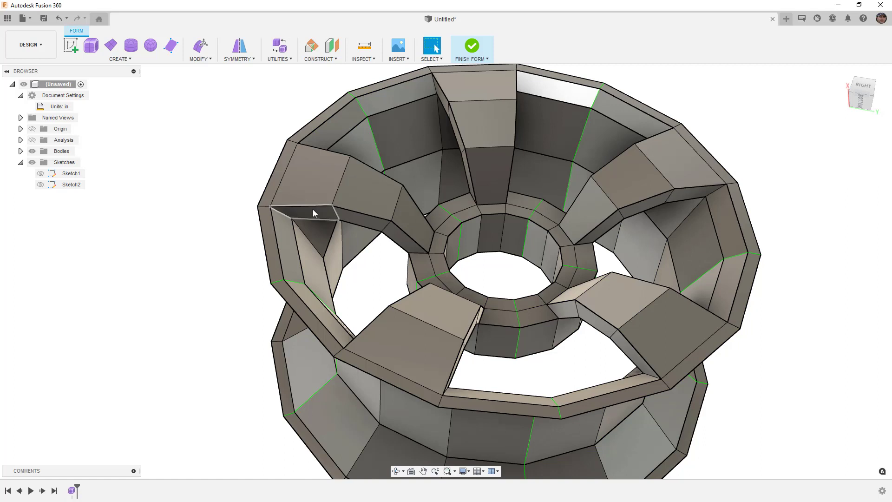
pyautogui.hotkey('alt', '3')
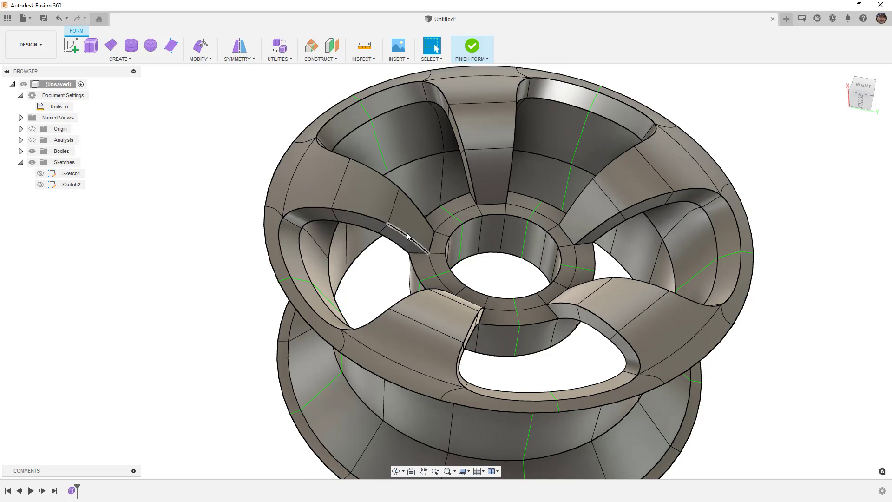
# Delete the edges where the front faces of the spokes meet the hub.
pyautogui.keyDown('shift'); pyautogui.moveTo(362, 263); pyautogui.dragTo(422, 253, button='middle'); pyautogui.keyUp('shift')
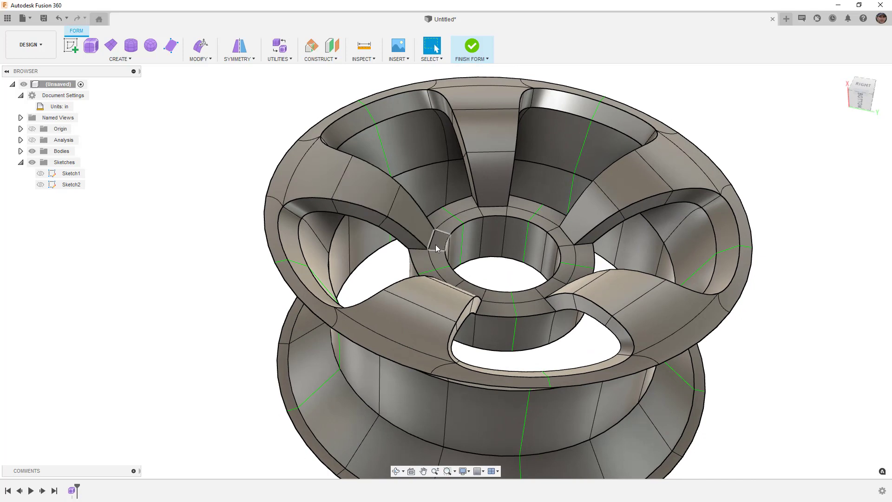
pyautogui.scroll(3, 436, 245)
pyautogui.click(429, 271)
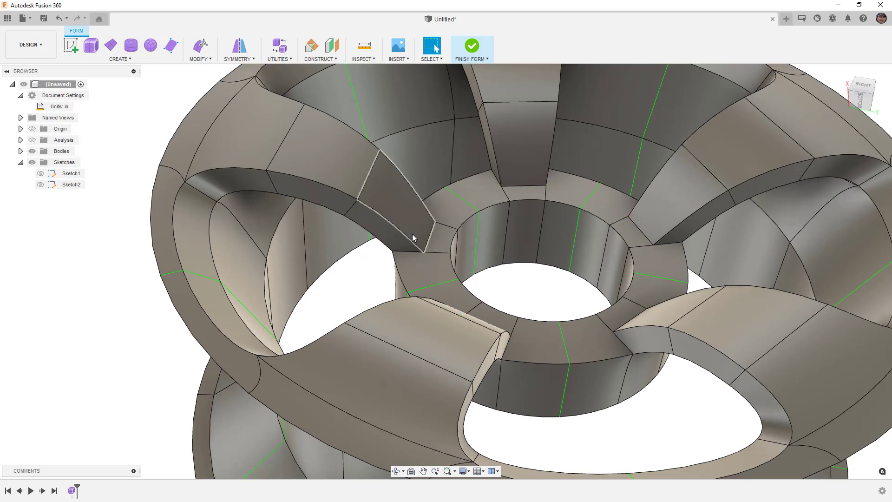
pyautogui.click(431, 234)
pyautogui.press('Delete')
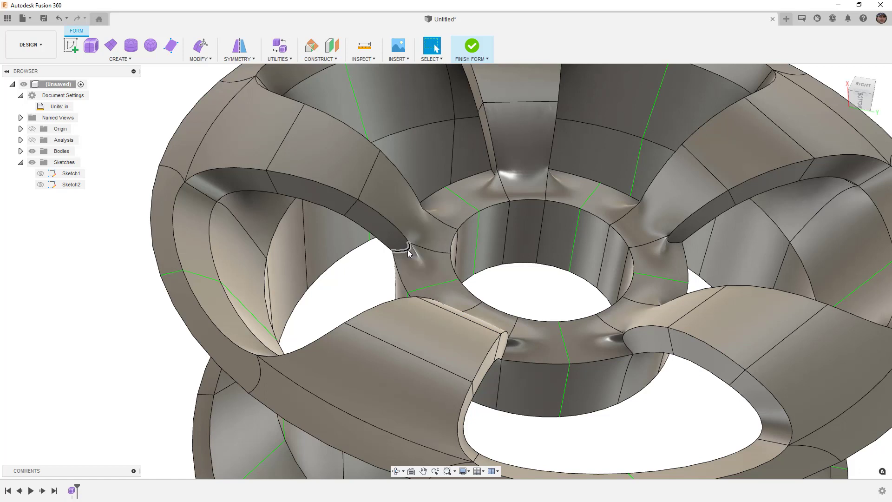
# Uncrease the two short edges on either side of each spoke's hub end.
pyautogui.click(200, 58)
pyautogui.click(223, 193)
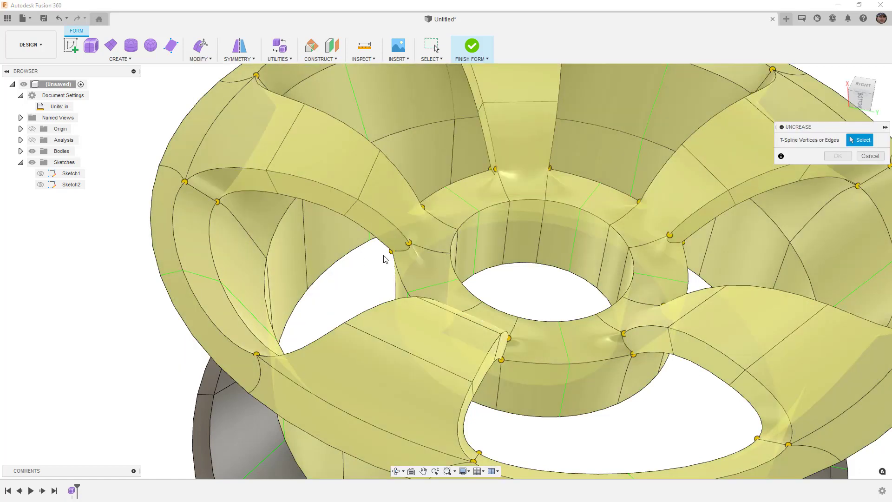
pyautogui.click(400, 250)
pyautogui.click(415, 208)
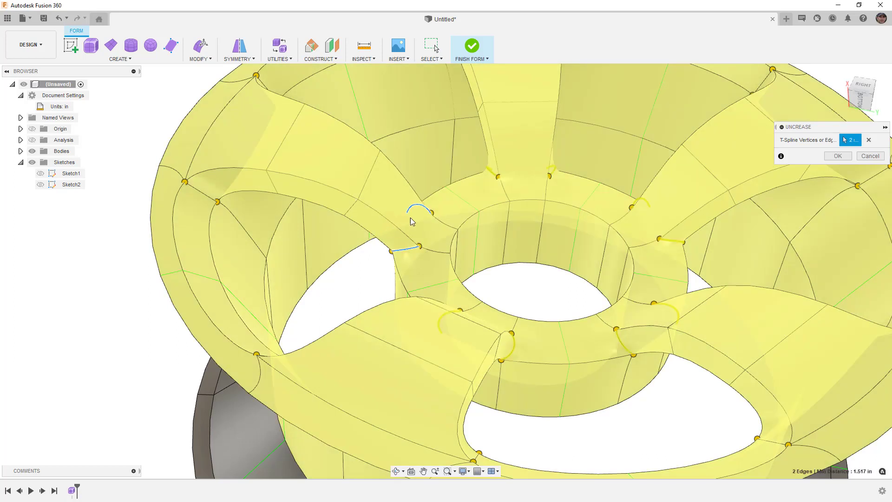
pyautogui.click(838, 156)
# Remove the short edges where the spoke sides meet the hub and check the form in box and smooth display.
pyautogui.keyDown('shift'); pyautogui.moveTo(494, 200); pyautogui.dragTo(425, 233, button='middle'); pyautogui.keyUp('shift')
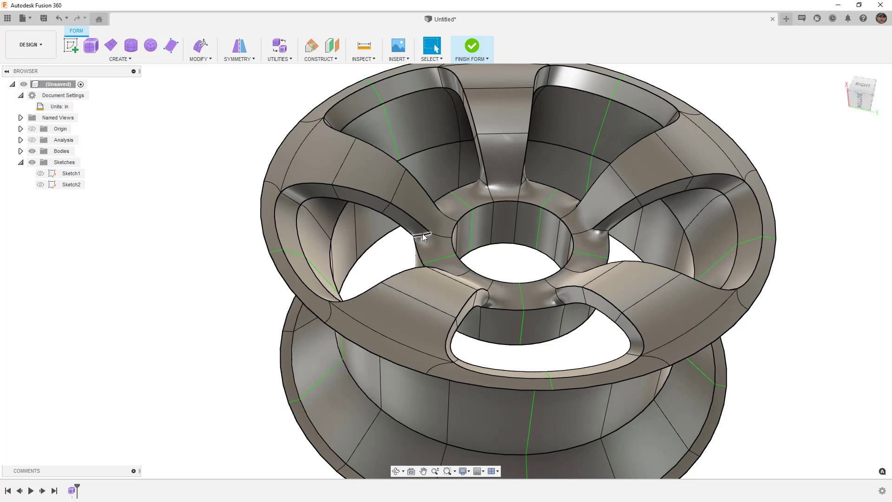
pyautogui.click(423, 236)
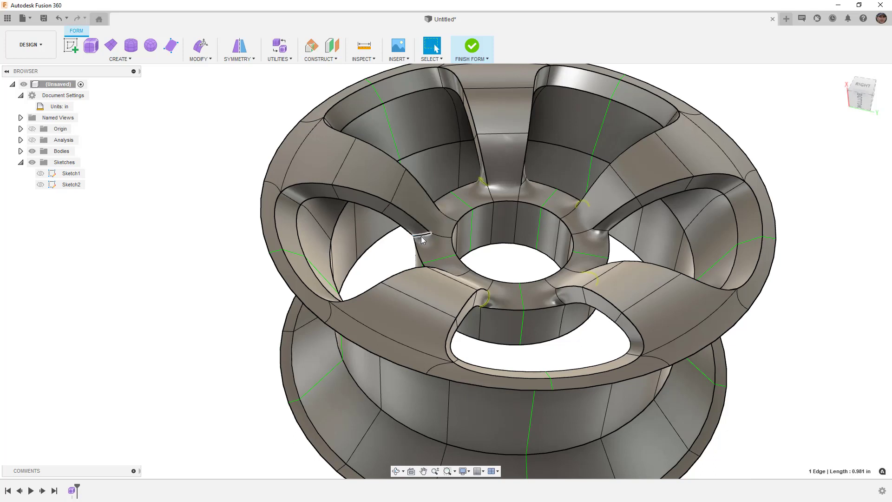
pyautogui.hotkey('alt', '1')
pyautogui.keyDown('shift'); pyautogui.moveTo(446, 223); pyautogui.dragTo(428, 278, button='middle'); pyautogui.keyUp('shift')
pyautogui.hotkey('alt', '3')
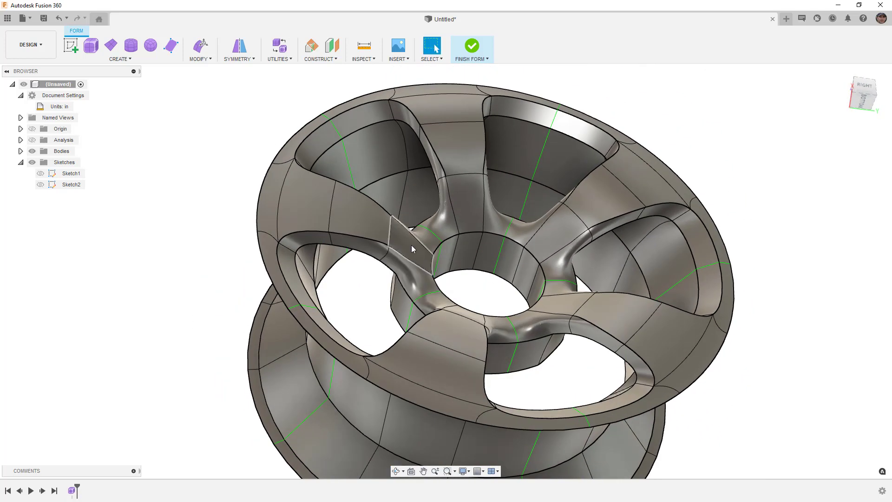
# Uncrease the three connected edges along the hub's outer rim between the spokes.
pyautogui.keyDown('shift'); pyautogui.moveTo(408, 249); pyautogui.dragTo(428, 261, button='middle'); pyautogui.keyUp('shift')
pyautogui.click(433, 253)
pyautogui.doubleClick(445, 279)
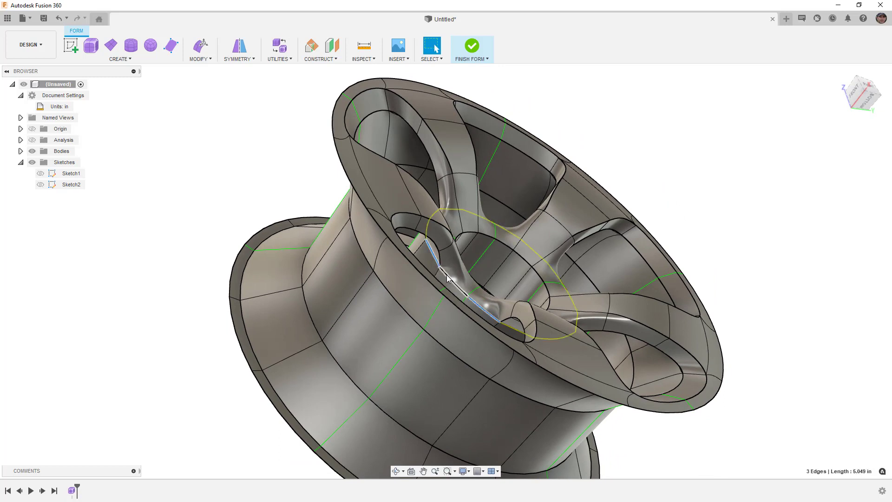
pyautogui.click(205, 60)
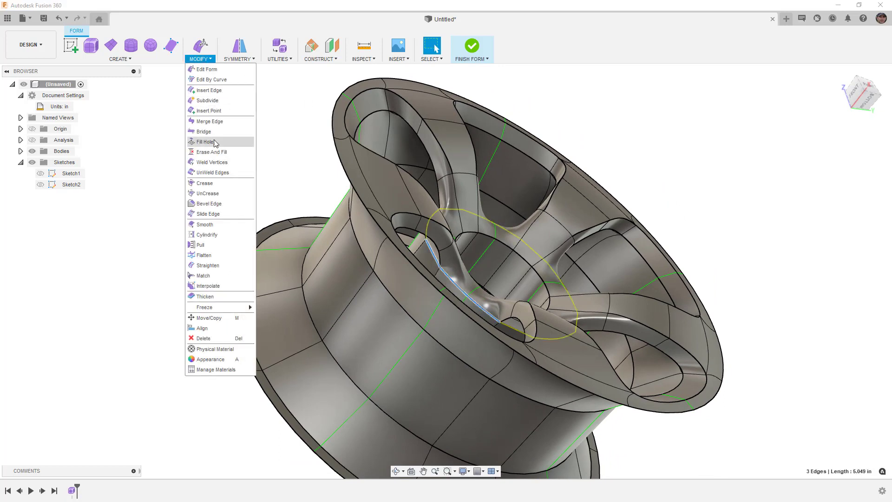
pyautogui.click(208, 194)
pyautogui.keyDown('shift'); pyautogui.moveTo(445, 234); pyautogui.dragTo(446, 236, button='middle'); pyautogui.keyUp('shift')
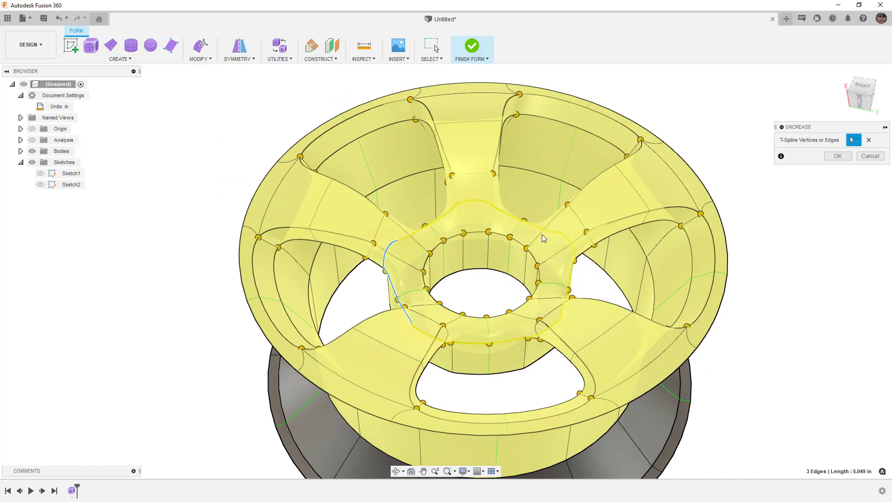
pyautogui.click(835, 156)
# Examine the blended junctions of the spokes with the hub and the spoke's front edge from hub to rim.
pyautogui.keyDown('shift'); pyautogui.moveTo(395, 249); pyautogui.dragTo(363, 261, button='middle'); pyautogui.keyUp('shift')
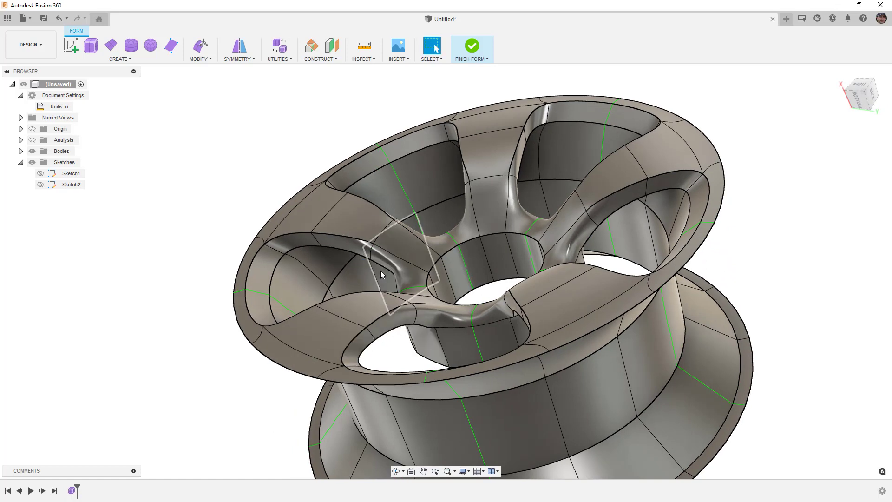
pyautogui.keyDown('shift'); pyautogui.moveTo(388, 265); pyautogui.dragTo(406, 281, button='middle'); pyautogui.keyUp('shift')
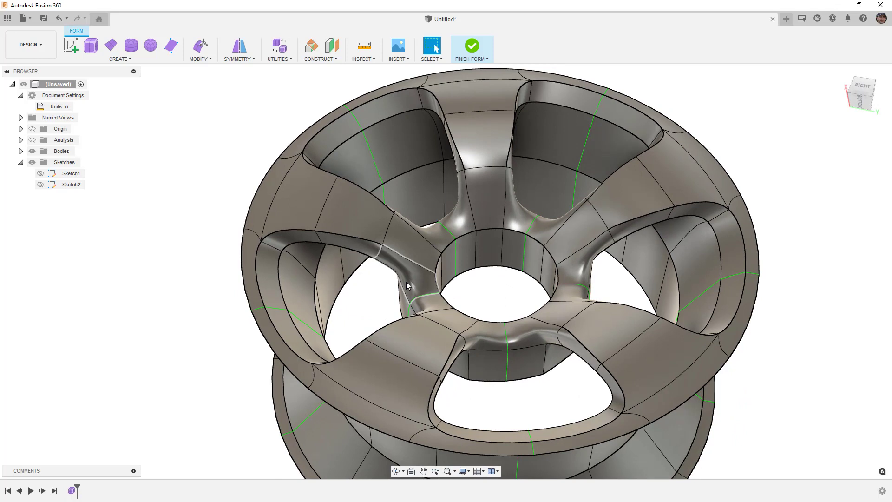
pyautogui.scroll(3, 379, 286)
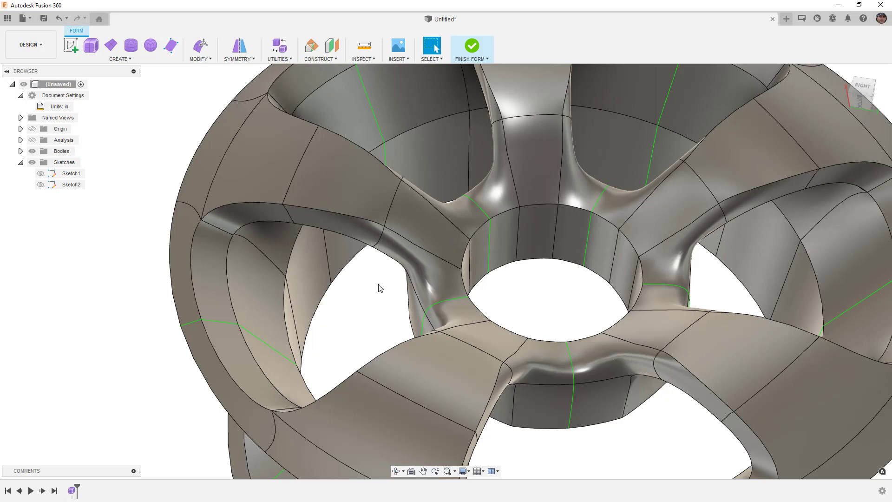
pyautogui.click(367, 222)
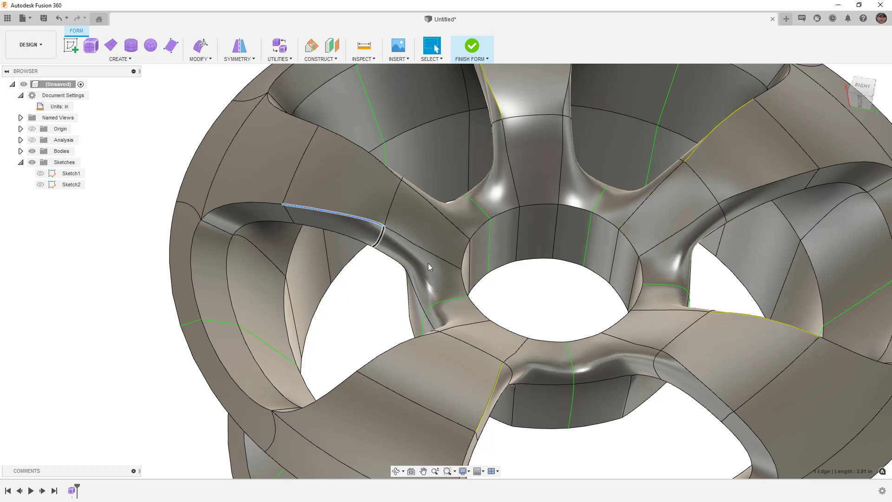
pyautogui.click(459, 266)
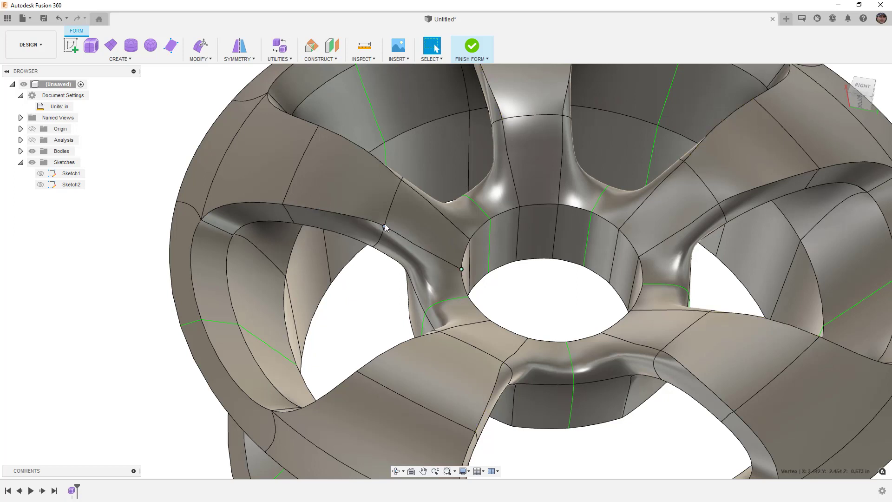
pyautogui.click(202, 219)
pyautogui.scroll(-2, 358, 278)
pyautogui.scroll(-1, 358, 278)
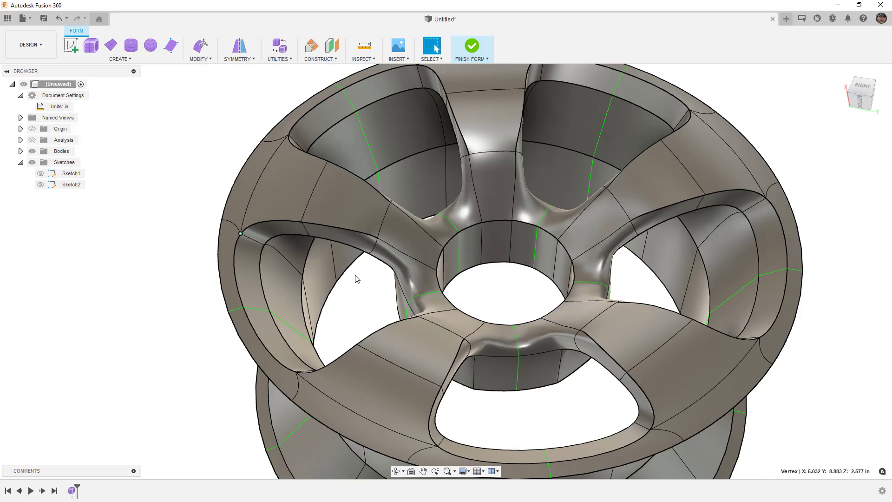
# Try inserting edges at location 0.05 on both sides of the front edge loop around the window between two spokes.
pyautogui.doubleClick(341, 227)
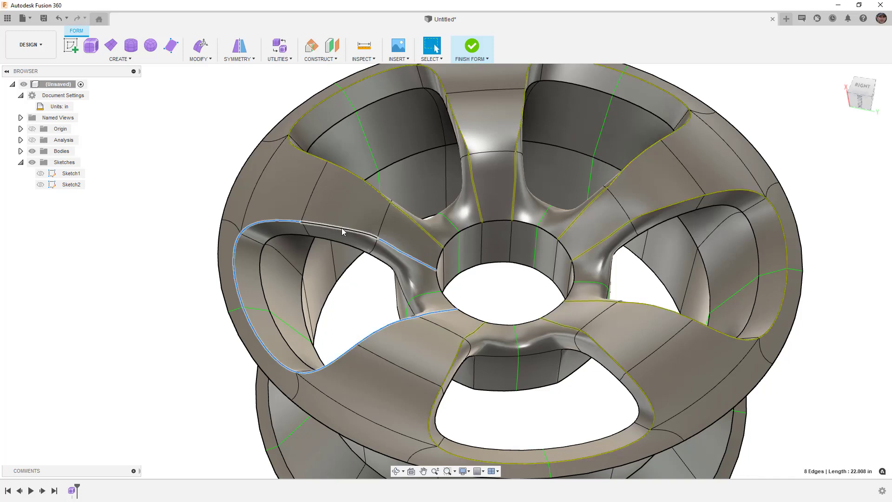
pyautogui.click(211, 58)
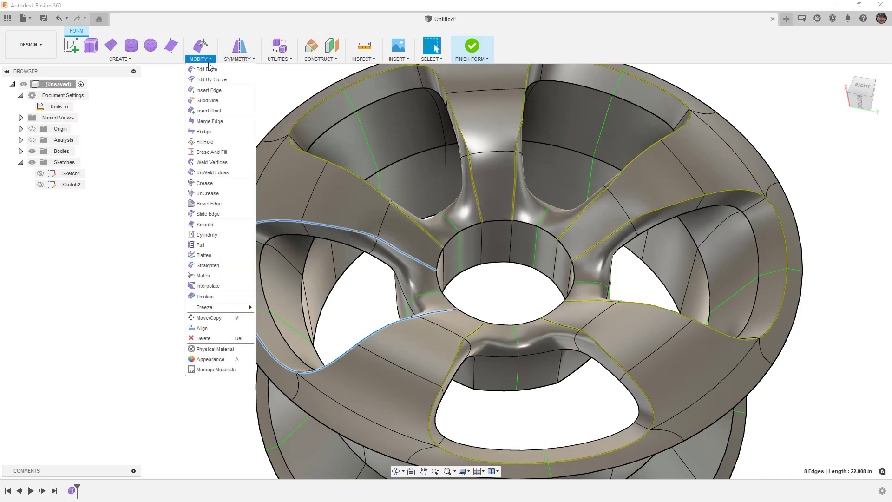
pyautogui.click(215, 91)
pyautogui.click(846, 167)
pyautogui.click(839, 189)
pyautogui.click(829, 182)
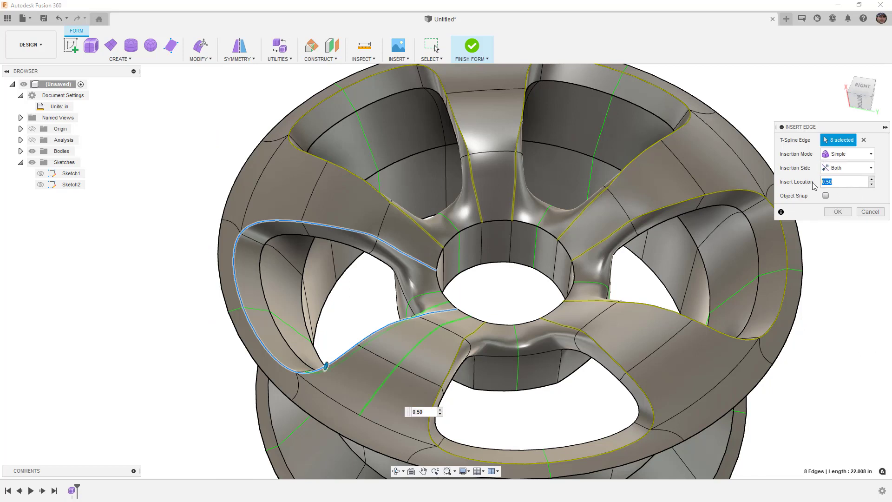
pyautogui.write('.05')
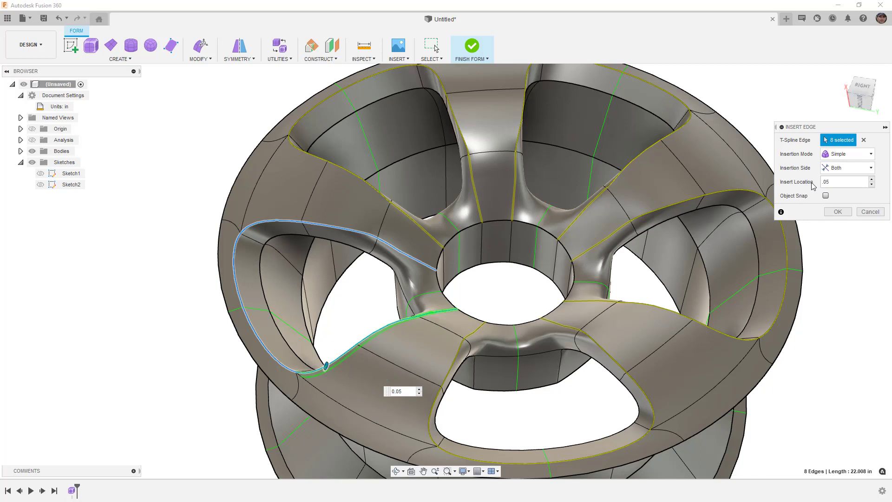
pyautogui.keyDown('shift'); pyautogui.moveTo(426, 326); pyautogui.dragTo(431, 323, button='middle'); pyautogui.keyUp('shift')
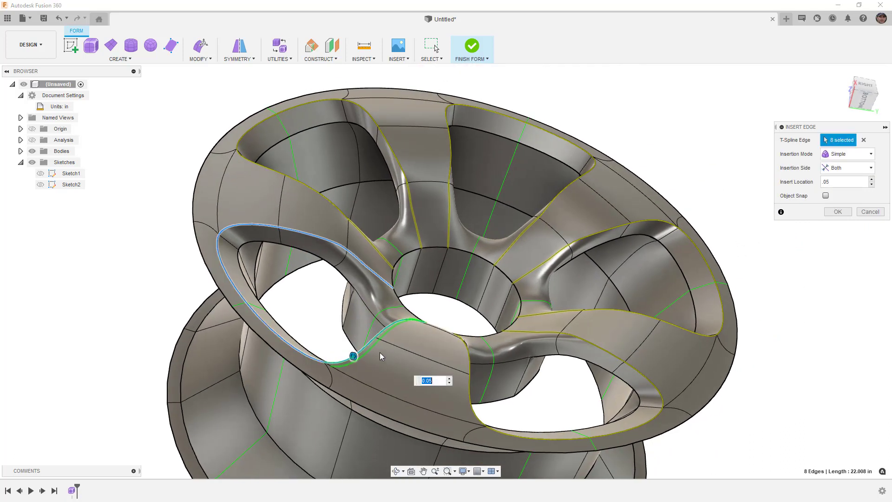
pyautogui.keyDown('shift'); pyautogui.moveTo(446, 325); pyautogui.dragTo(473, 342, button='middle'); pyautogui.keyUp('shift')
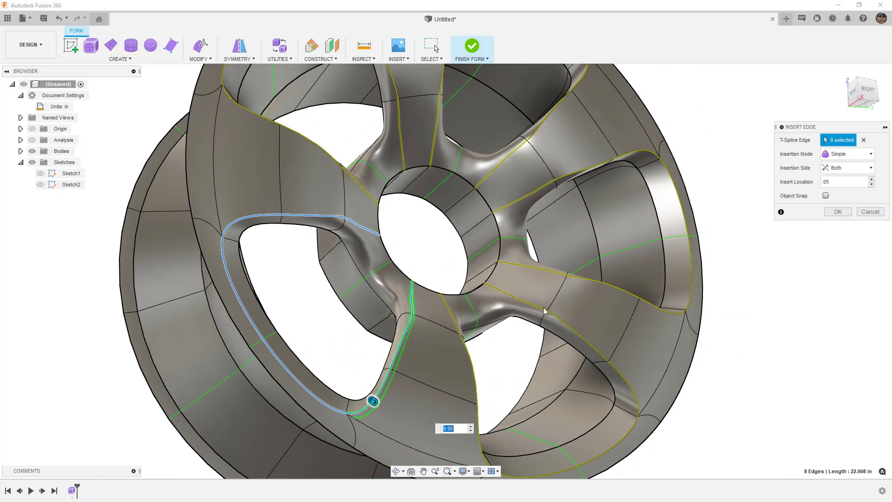
pyautogui.click(837, 215)
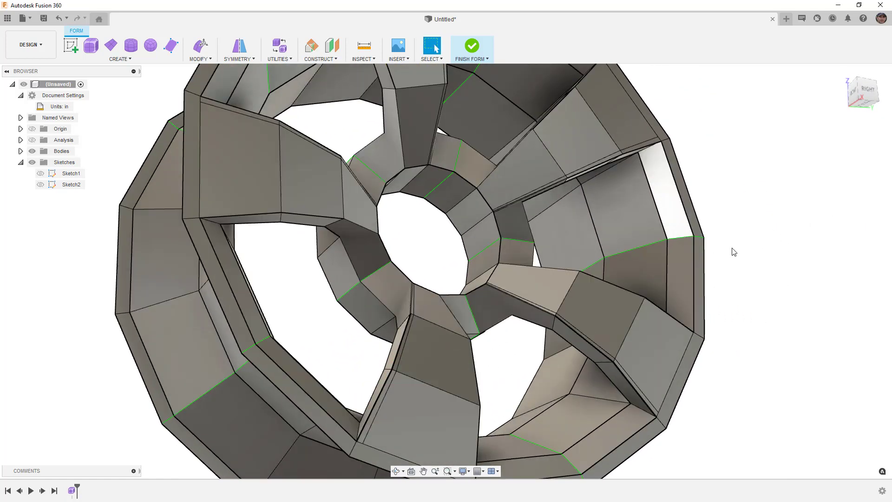
pyautogui.keyDown('shift'); pyautogui.moveTo(412, 388); pyautogui.dragTo(428, 366, button='middle'); pyautogui.keyUp('shift')
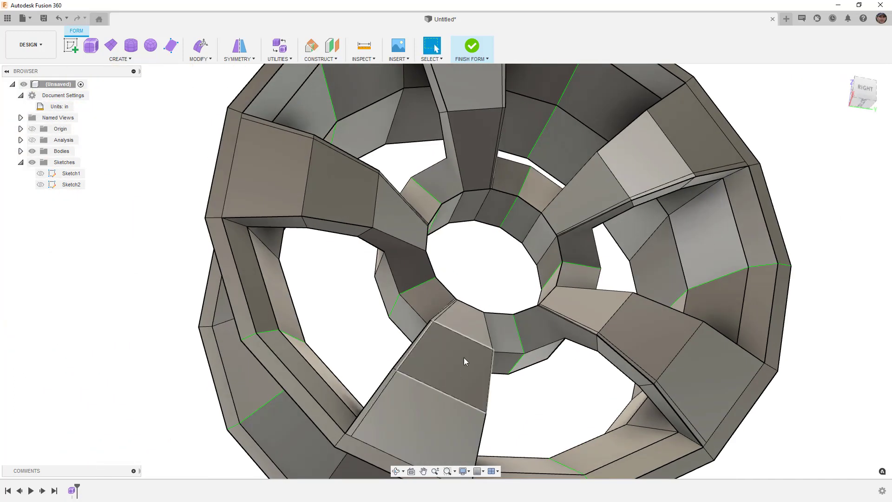
pyautogui.hotkey('alt', '3')
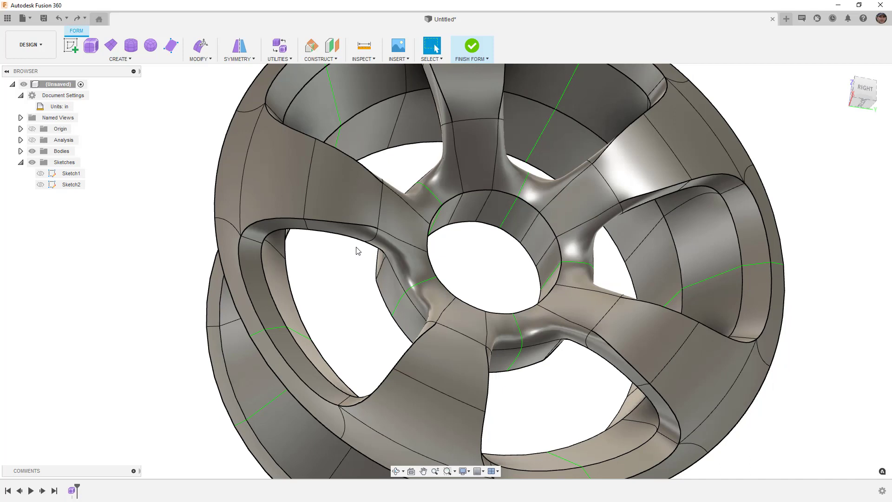
# Uncrease the front and inner edge loops around the window between two spokes, including both adjoining spoke sides.
pyautogui.doubleClick(354, 225)
pyautogui.click(200, 46)
pyautogui.click(216, 196)
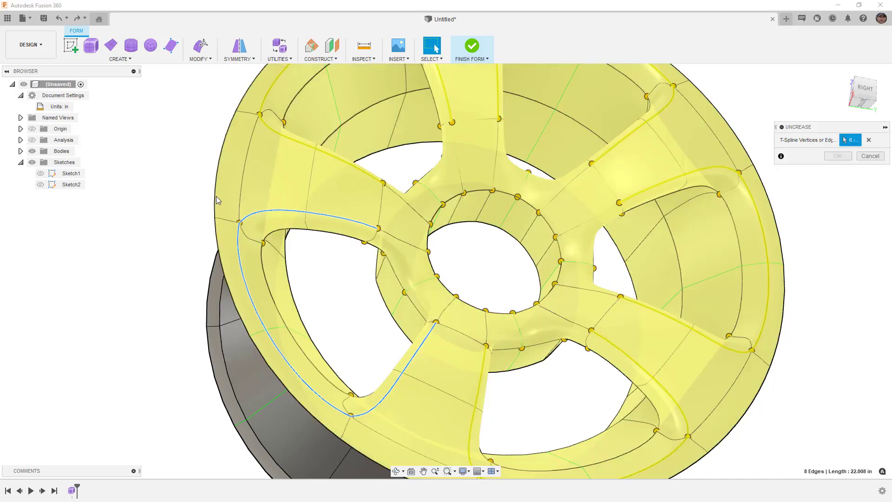
pyautogui.doubleClick(286, 231)
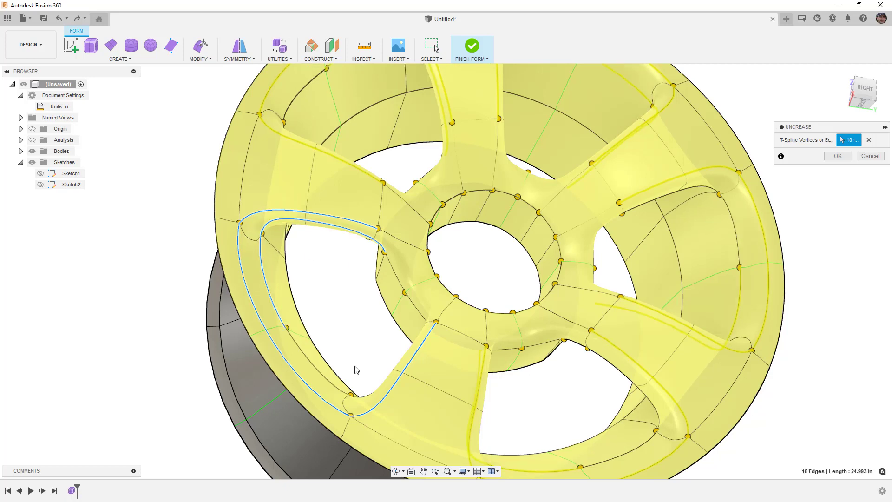
pyautogui.keyDown('shift'); pyautogui.moveTo(356, 367); pyautogui.dragTo(330, 364, button='middle'); pyautogui.keyUp('shift')
pyautogui.click(374, 390)
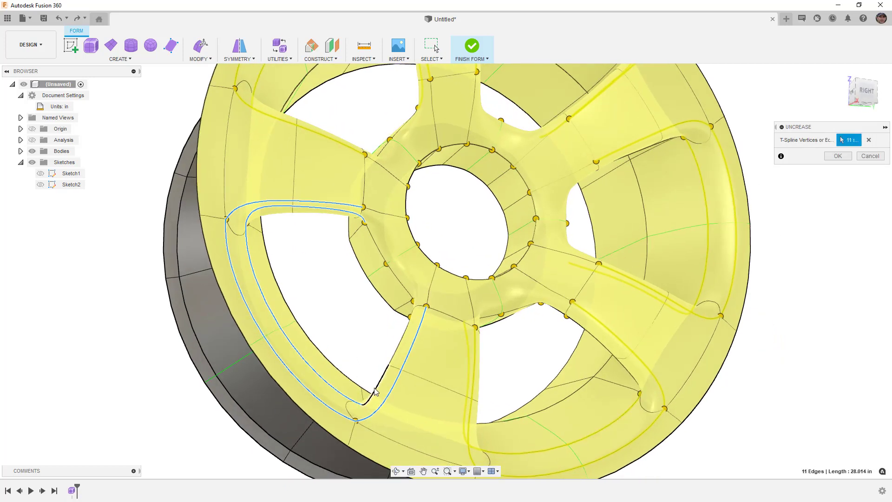
pyautogui.click(395, 364)
pyautogui.click(403, 351)
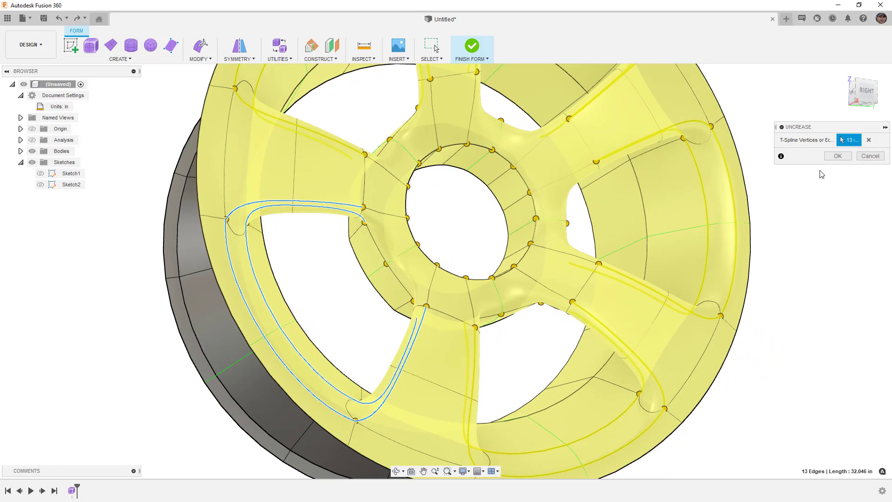
pyautogui.click(837, 156)
pyautogui.keyDown('shift'); pyautogui.moveTo(376, 303); pyautogui.dragTo(361, 282, button='middle'); pyautogui.keyUp('shift')
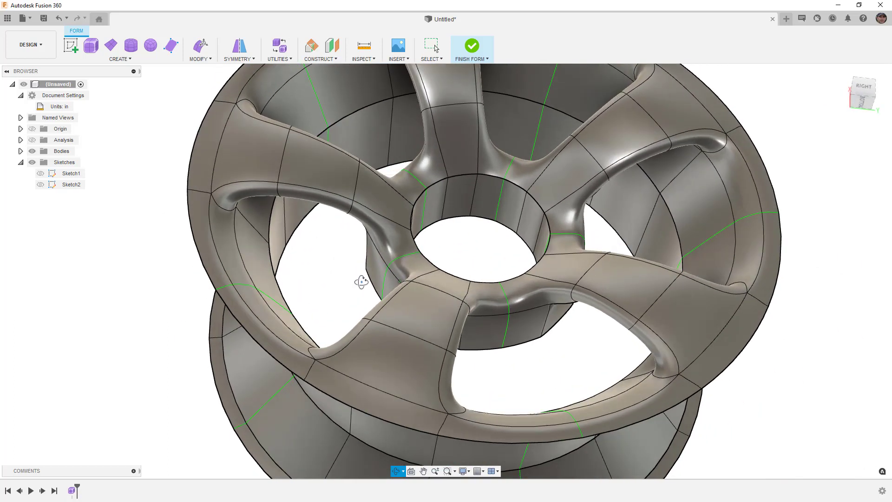
pyautogui.doubleClick(305, 188)
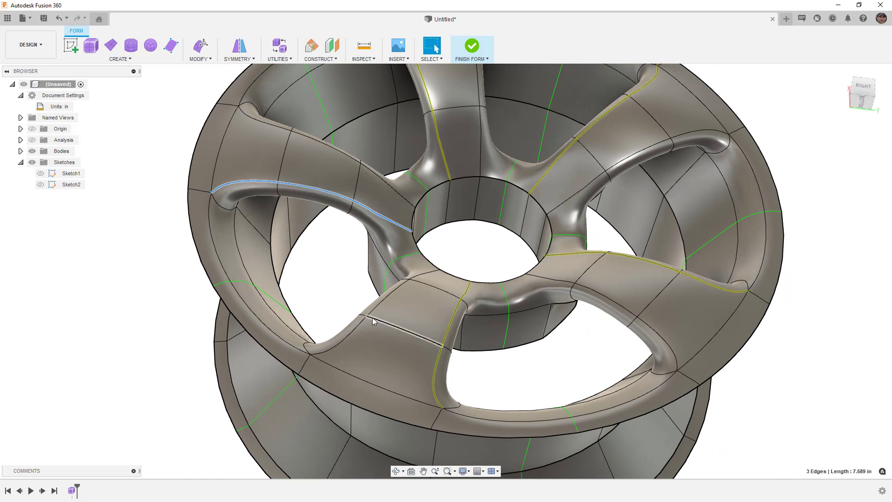
pyautogui.keyDown('shift'); pyautogui.doubleClick(377, 305); pyautogui.keyUp('shift')
pyautogui.click(328, 261)
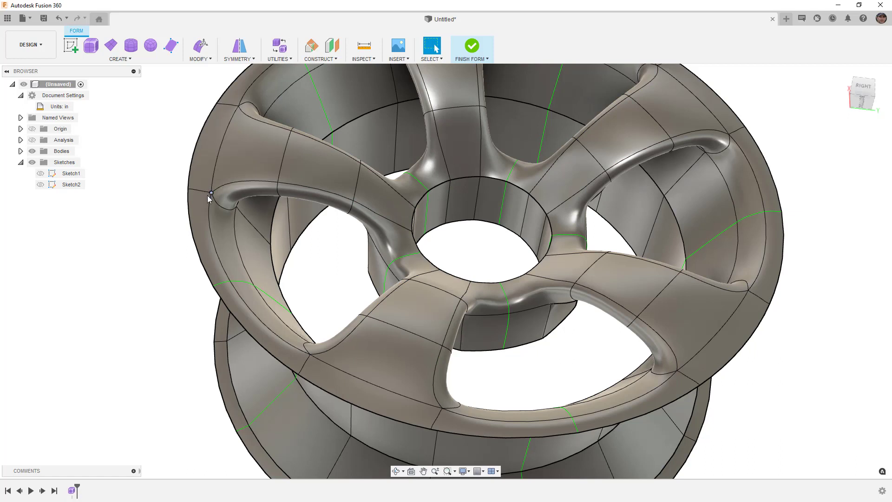
# Insert a single-sided edge at location 0.05 along the three connected front edges on one side of the spoke.
pyautogui.click(200, 59)
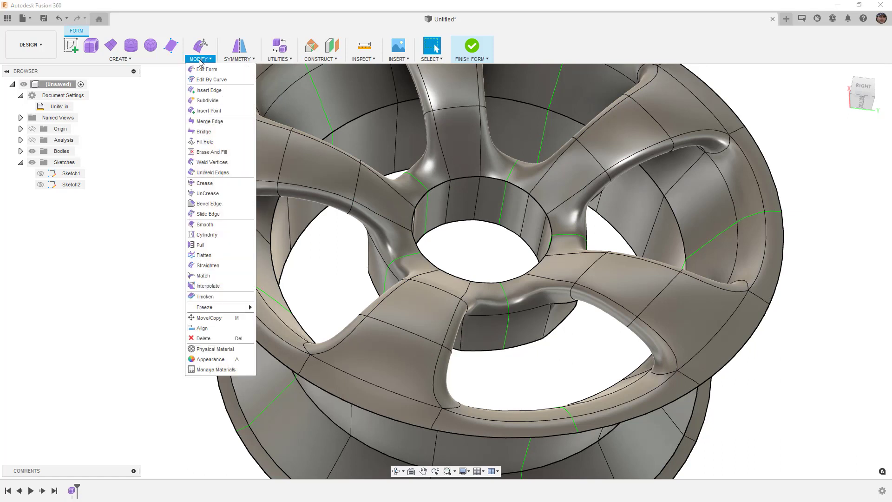
pyautogui.click(216, 90)
pyautogui.click(316, 185)
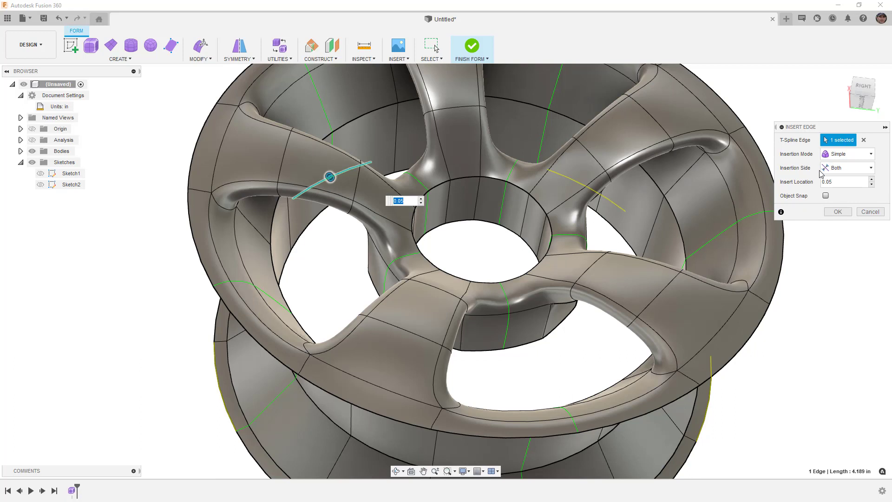
pyautogui.click(863, 140)
pyautogui.doubleClick(335, 195)
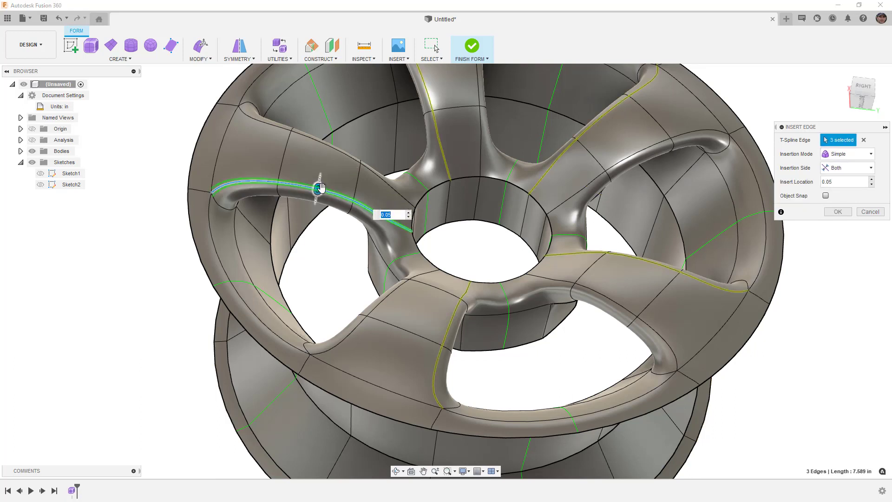
pyautogui.click(847, 168)
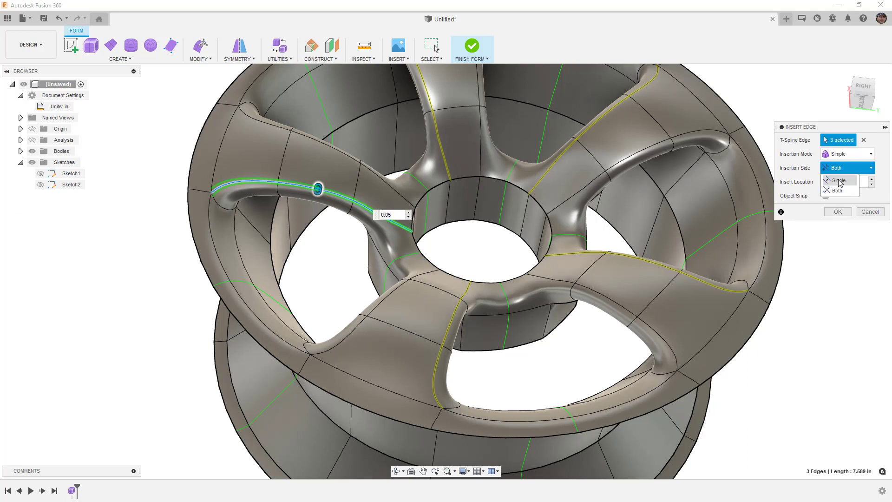
pyautogui.click(835, 181)
pyautogui.scroll(2, 311, 207)
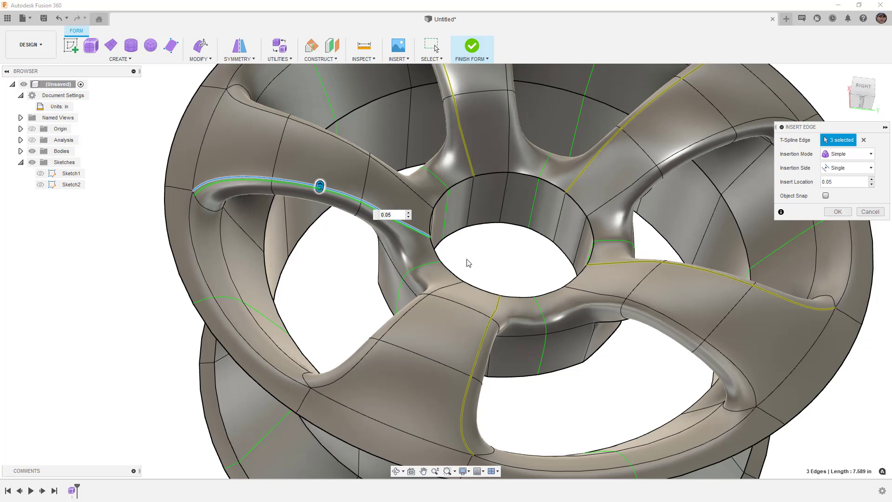
pyautogui.click(838, 212)
# In box display, insert a single-sided edge at location -0.05 along the three front edges on the spoke's opposite side.
pyautogui.hotkey('alt', '1')
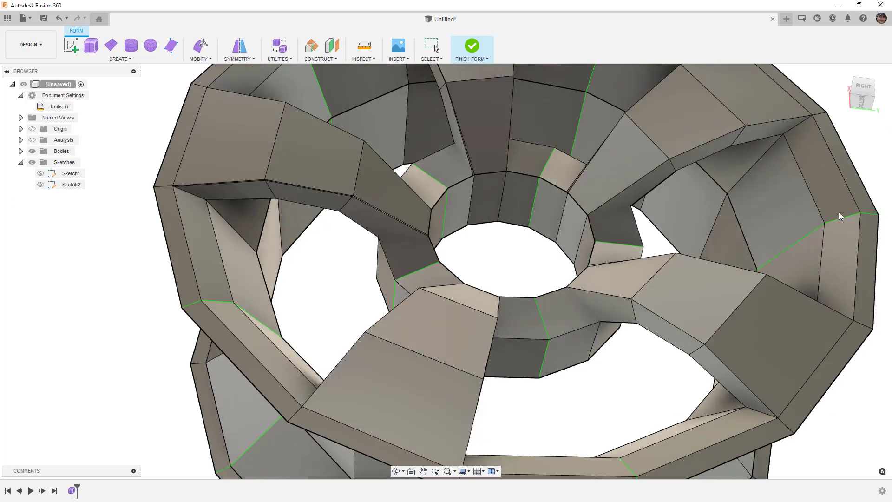
pyautogui.moveTo(340, 319); pyautogui.dragTo(338, 260)
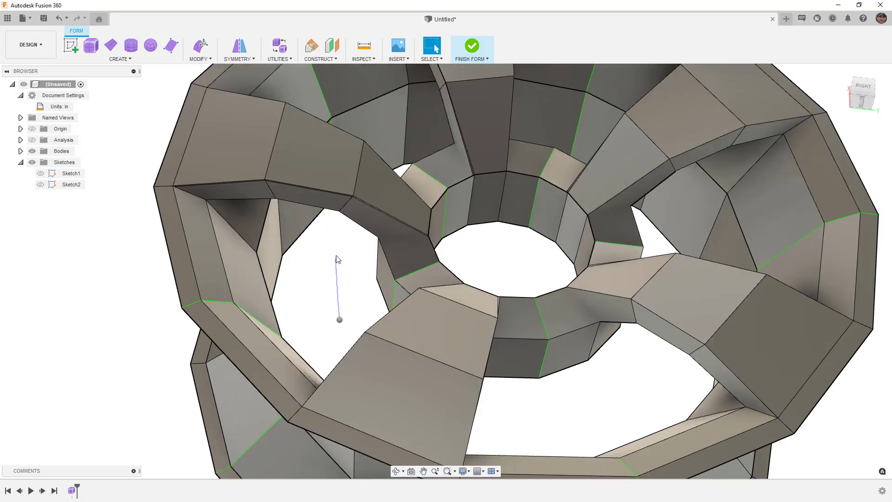
pyautogui.doubleClick(415, 298)
pyautogui.keyDown('shift'); pyautogui.moveTo(391, 307); pyautogui.dragTo(468, 317, button='middle'); pyautogui.keyUp('shift')
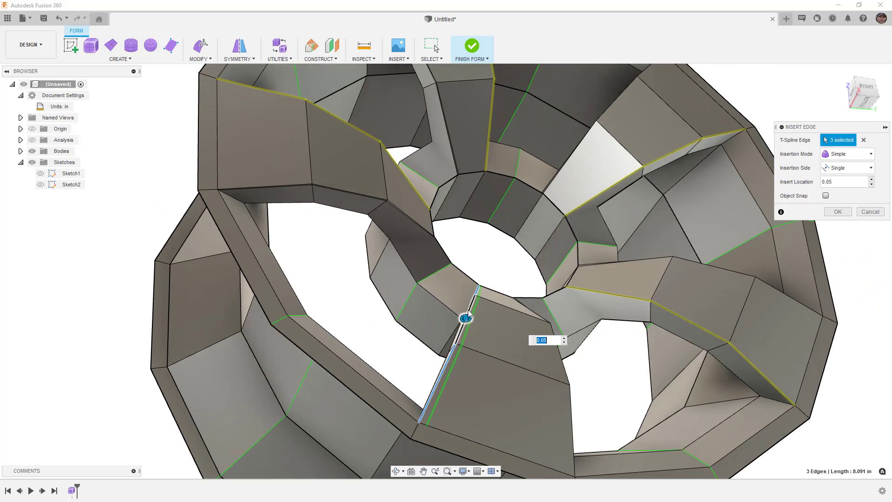
pyautogui.write('-.05')
pyautogui.click(844, 216)
# Examine the spoke's inserted edges in smooth and box display, up to where they end at the hub.
pyautogui.keyDown('shift'); pyautogui.moveTo(486, 345); pyautogui.dragTo(498, 365, button='middle'); pyautogui.keyUp('shift')
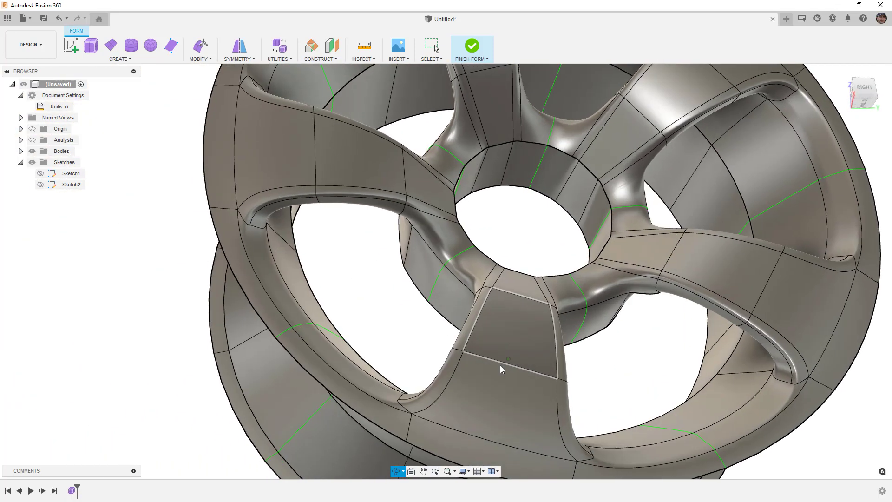
pyautogui.click(479, 402)
pyautogui.hotkey('alt', '1')
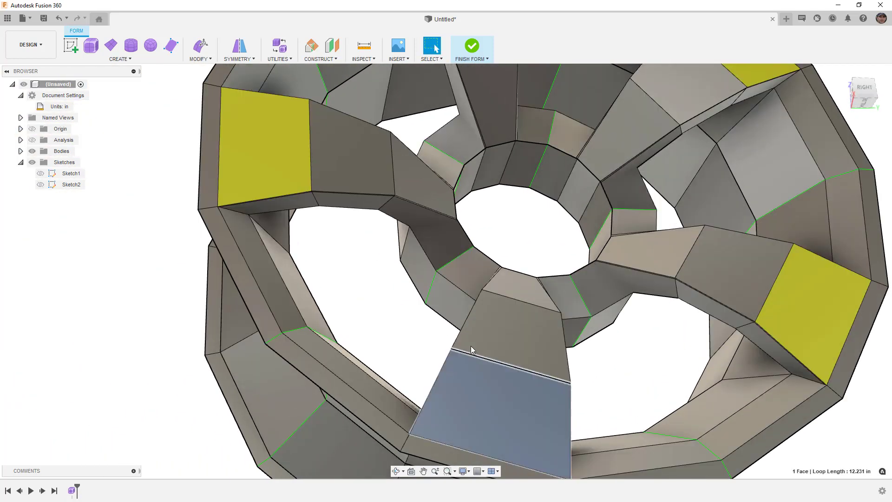
pyautogui.scroll(5, 396, 198)
pyautogui.keyDown('shift'); pyautogui.moveTo(405, 199); pyautogui.dragTo(561, 370, button='middle'); pyautogui.keyUp('shift')
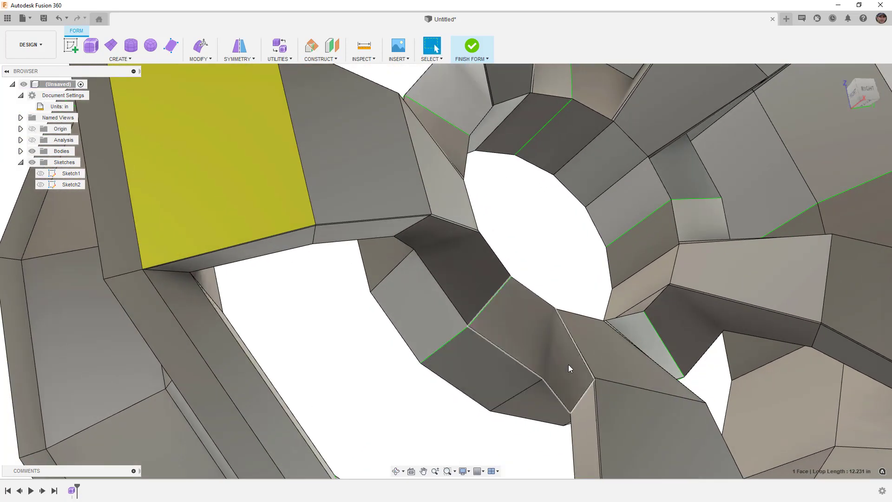
pyautogui.scroll(4, 559, 317)
pyautogui.keyDown('shift'); pyautogui.moveTo(563, 316); pyautogui.dragTo(537, 357, button='middle'); pyautogui.keyUp('shift')
pyautogui.keyDown('shift'); pyautogui.moveTo(581, 253); pyautogui.dragTo(567, 267, button='middle'); pyautogui.keyUp('shift')
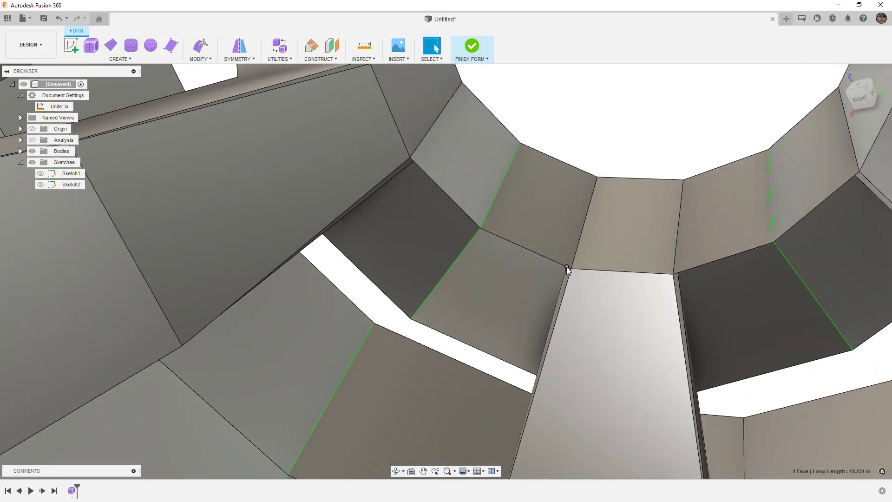
# Insert a single-sided edge at location -0.05 beside the hub edge that meets the corner of the spoke's hub end.
pyautogui.click(594, 185)
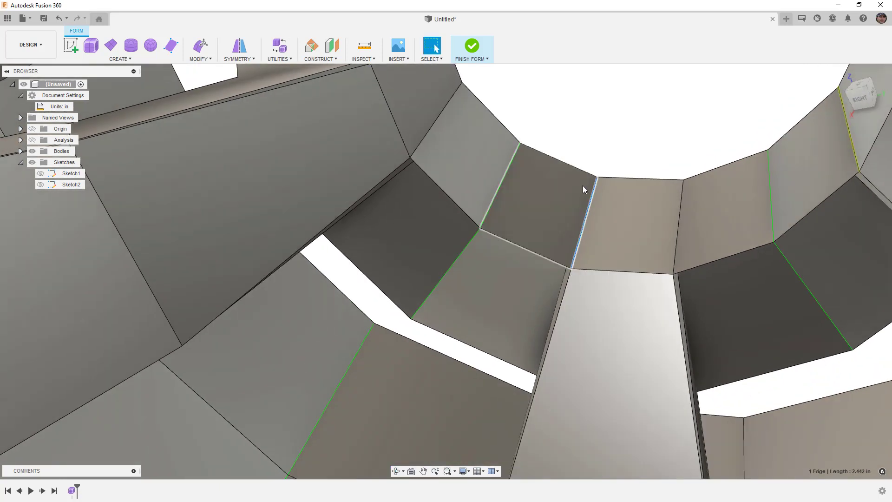
pyautogui.click(200, 58)
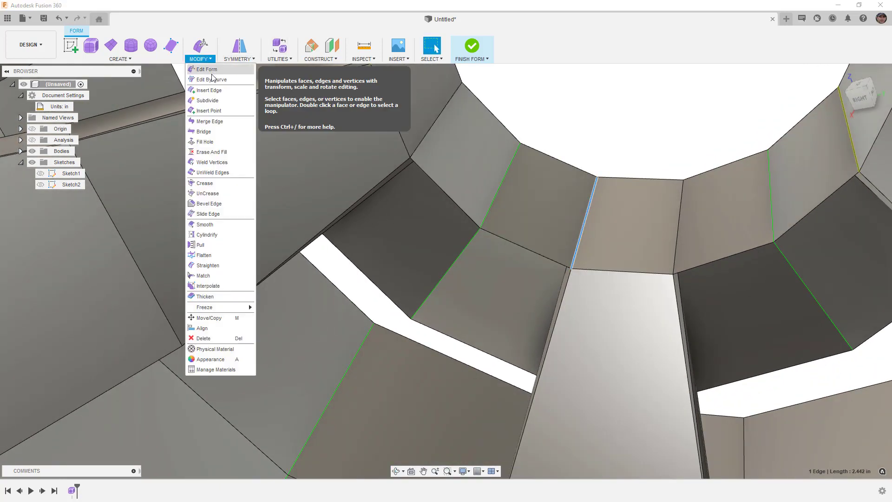
pyautogui.click(208, 90)
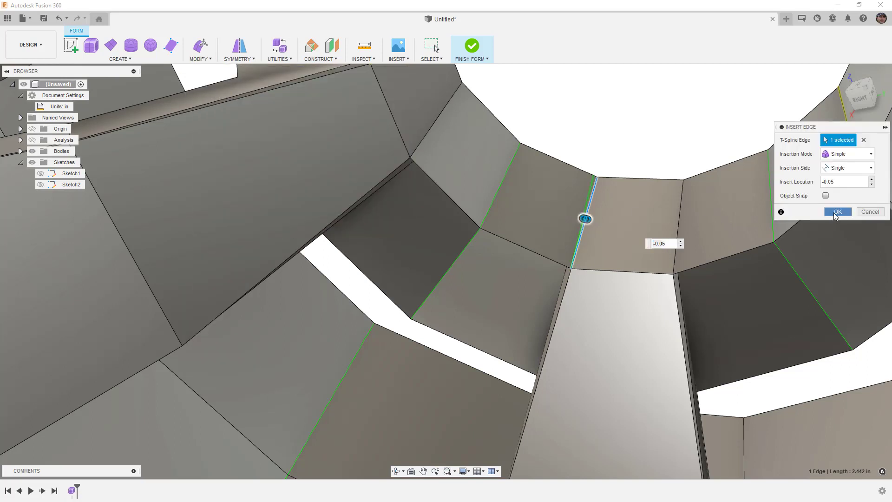
pyautogui.click(836, 212)
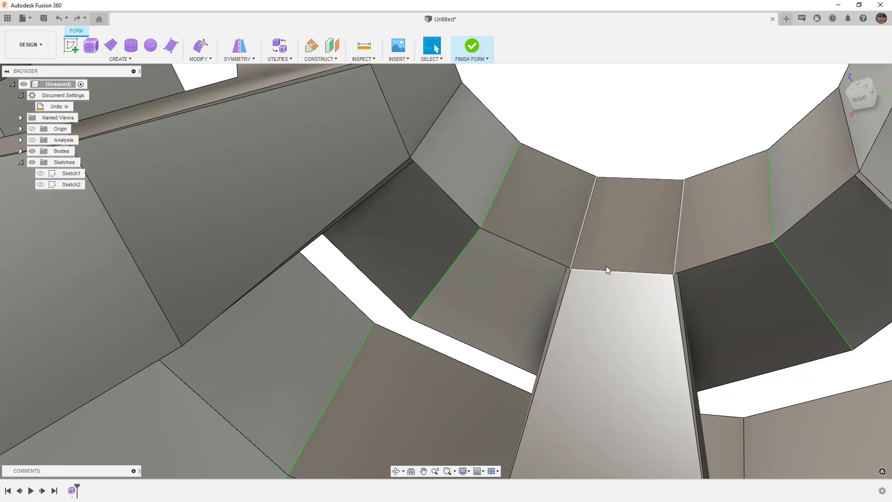
pyautogui.rightClick(606, 155)
pyautogui.click(607, 141)
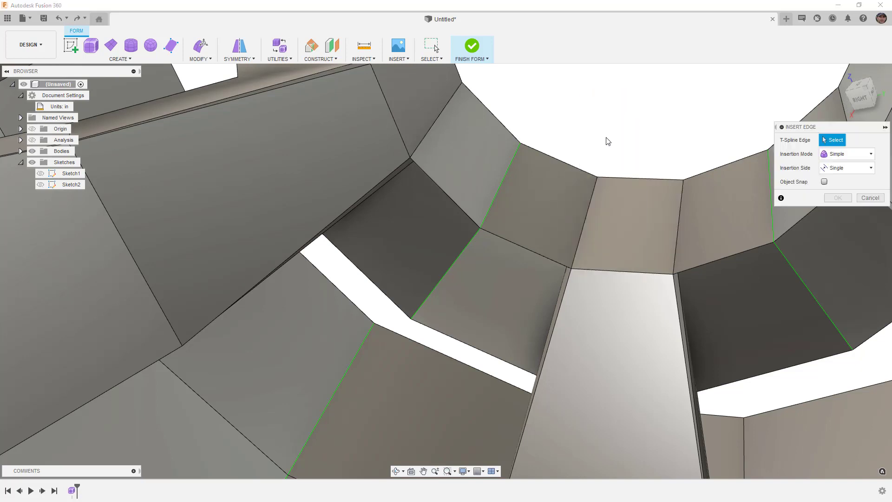
pyautogui.click(592, 194)
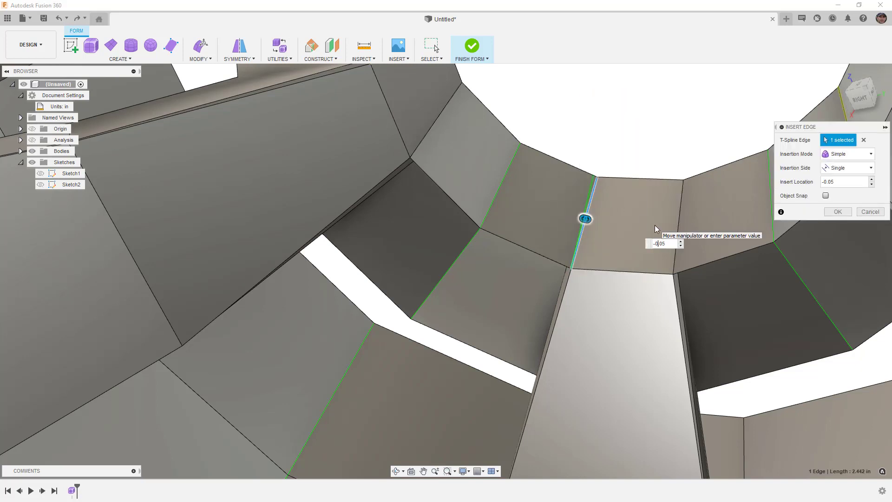
pyautogui.press('Return')
# Use Insert Point to connect the end of the spoke's inserted edge to the hub opening's edge, and delete the leftover diagonal edge beside it.
pyautogui.keyDown('shift'); pyautogui.moveTo(609, 232); pyautogui.dragTo(595, 179, button='middle'); pyautogui.keyUp('shift')
pyautogui.click(195, 59)
pyautogui.click(220, 111)
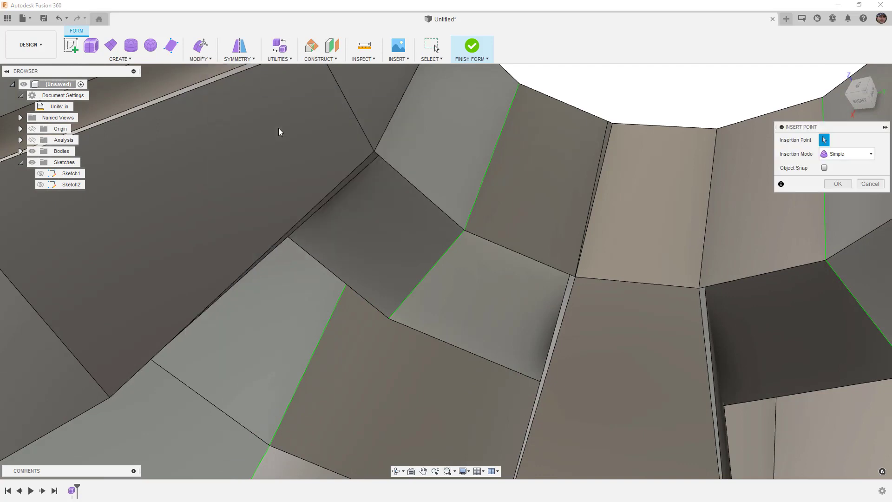
pyautogui.click(605, 127)
pyautogui.click(570, 276)
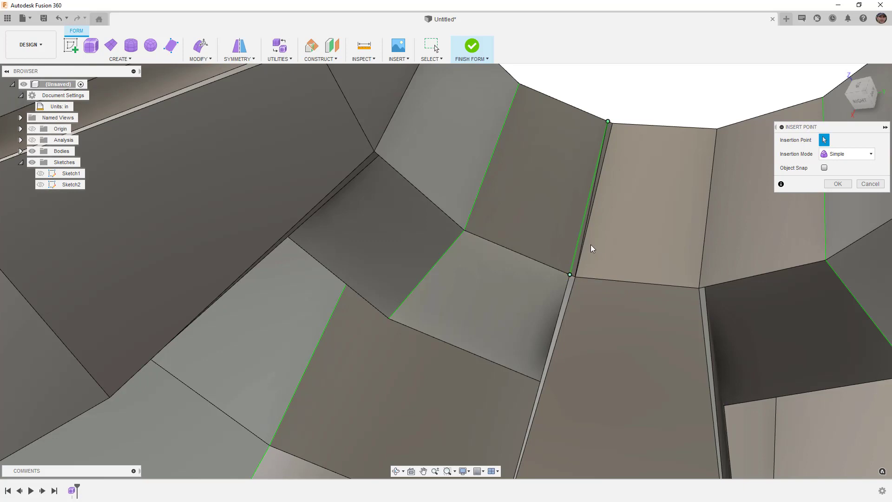
pyautogui.press('Return')
pyautogui.click(587, 214)
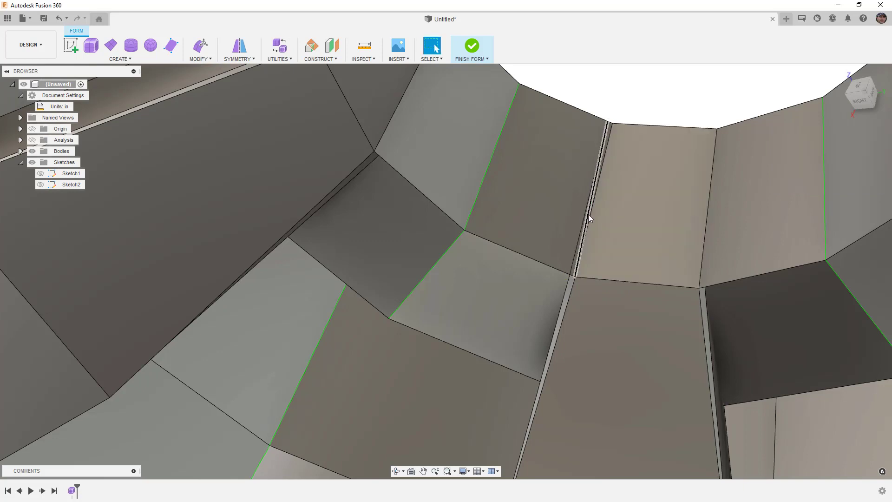
pyautogui.press('Escape')
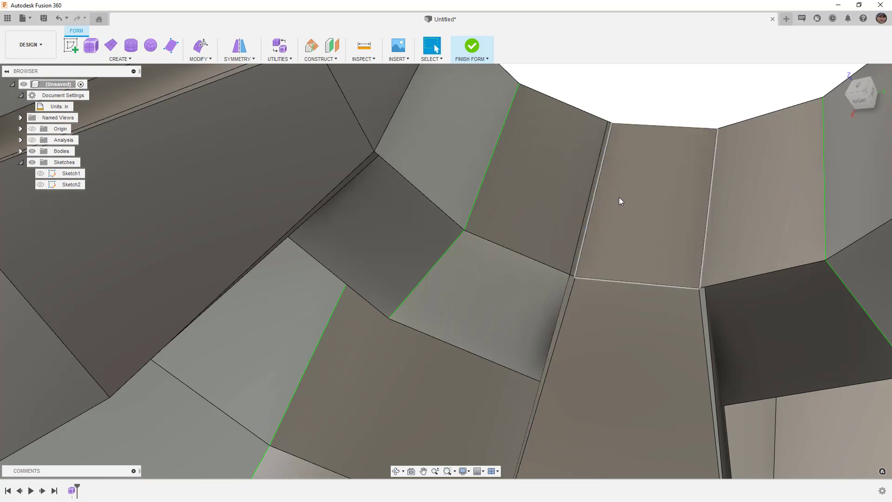
# Insert a single-sided edge at location -0.05 beside the hub edge that meets the neighbouring spoke's corner.
pyautogui.click(402, 97)
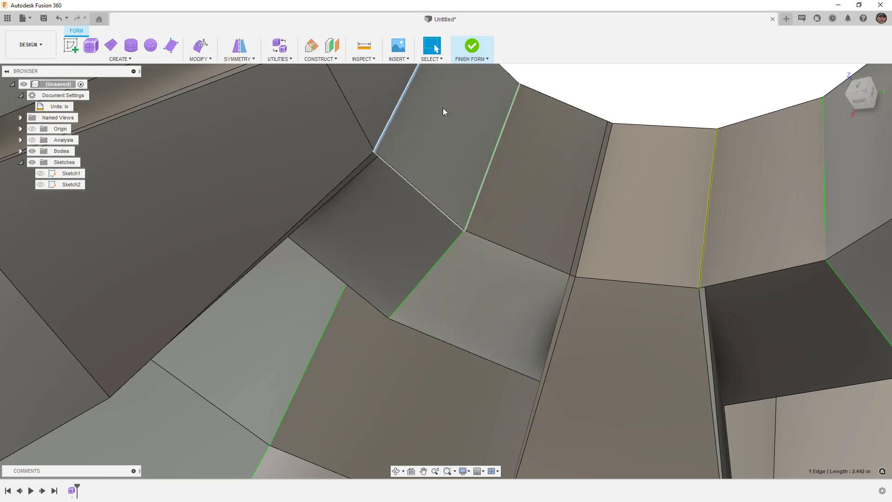
pyautogui.moveTo(439, 105); pyautogui.dragTo(422, 214, button='middle')
pyautogui.click(209, 59)
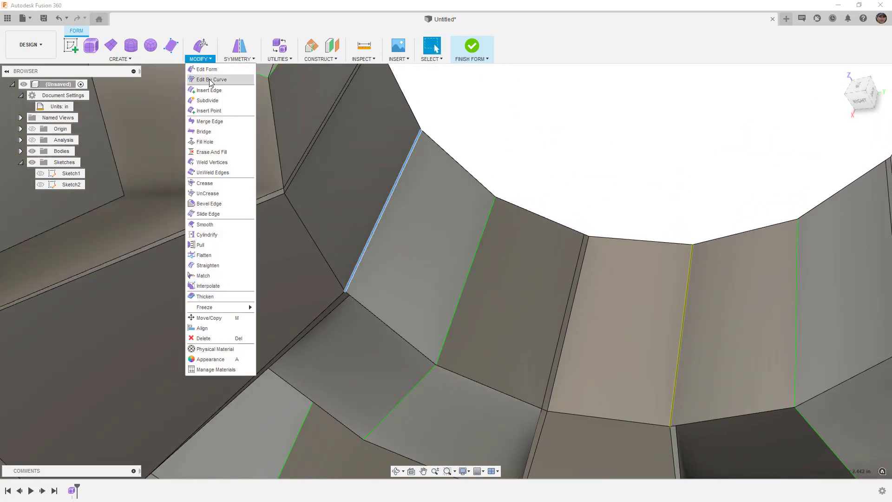
pyautogui.click(209, 90)
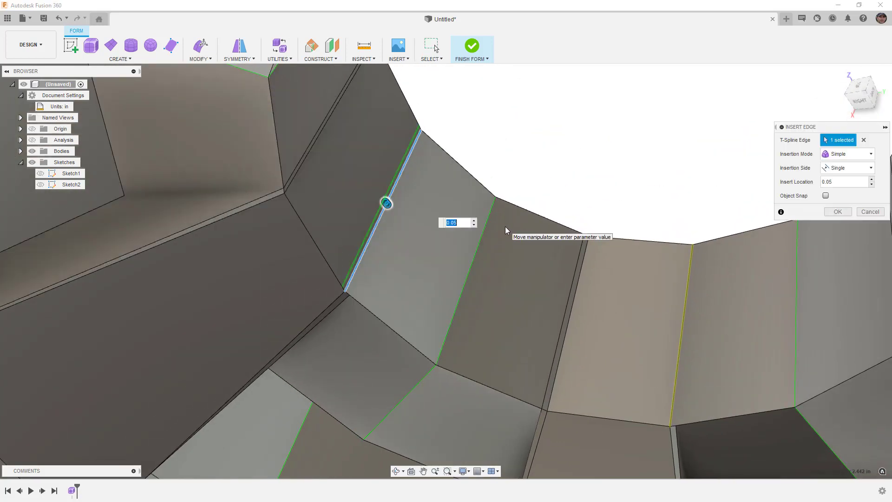
pyautogui.write('-.05')
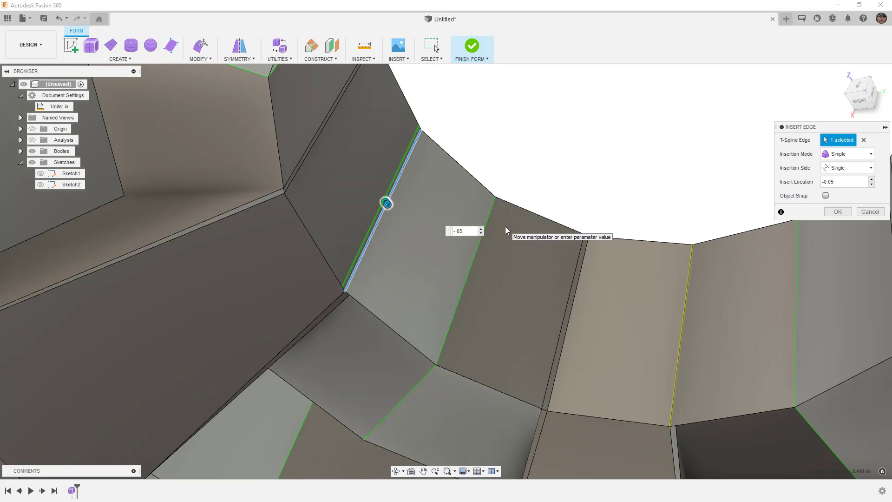
pyautogui.press('Return')
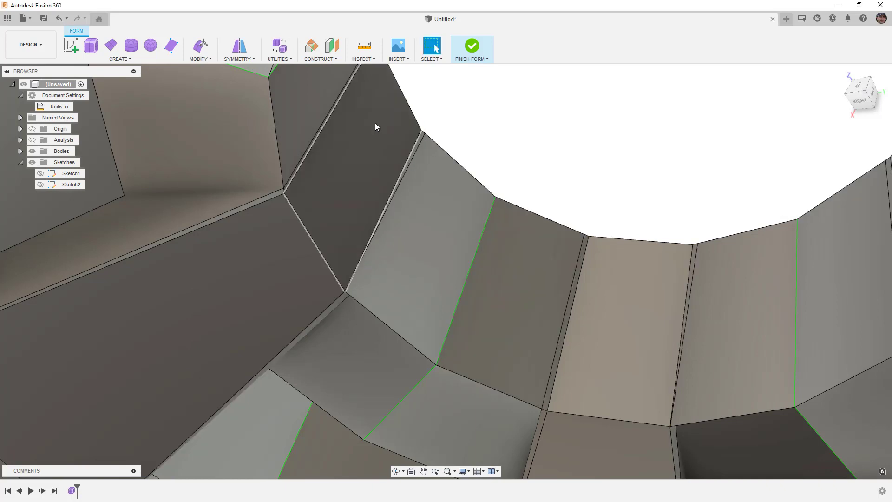
# Insert points joining the neighbouring spoke's inserted edge to the hub opening's rim, and remove the redundant diagonal edge.
pyautogui.click(200, 54)
pyautogui.click(208, 110)
pyautogui.click(425, 134)
pyautogui.click(350, 296)
pyautogui.press('Return')
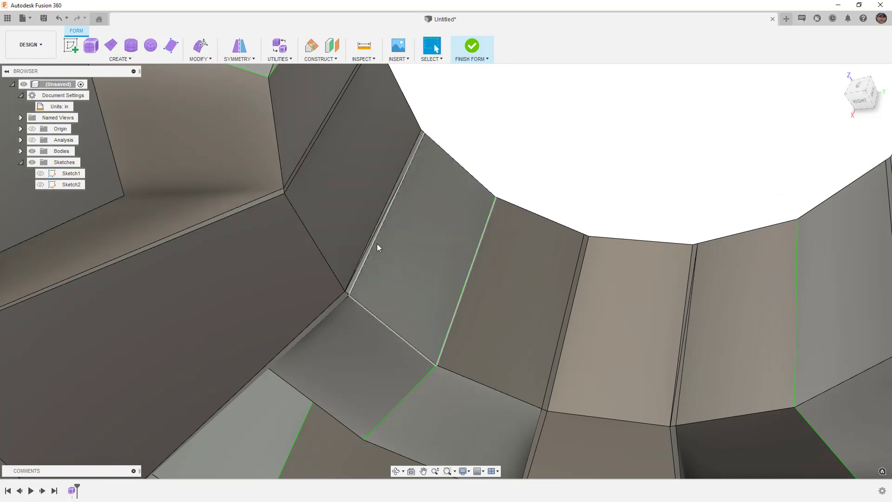
pyautogui.click(388, 207)
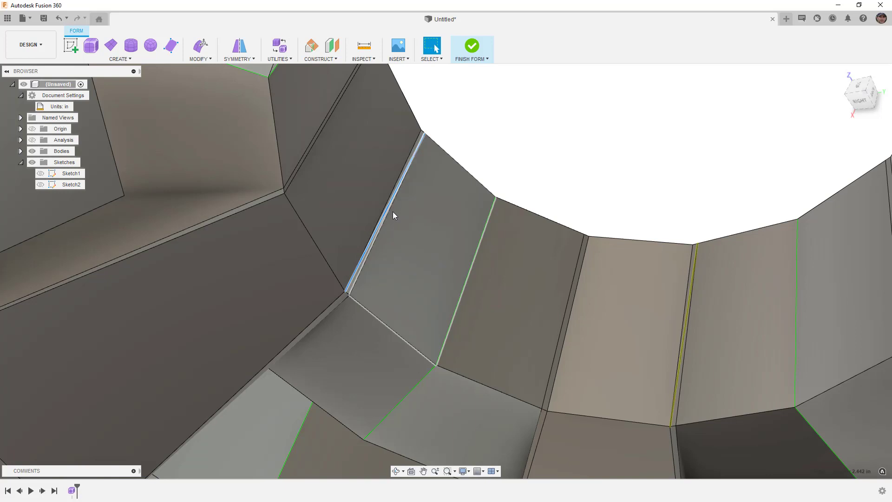
pyautogui.press('Escape')
# Insert a single-sided edge at location -0.05 along the two inner front rim edges between neighbouring spokes.
pyautogui.keyDown('shift'); pyautogui.moveTo(405, 254); pyautogui.dragTo(352, 220, button='middle'); pyautogui.keyUp('shift')
pyautogui.keyDown('shift'); pyautogui.moveTo(251, 322); pyautogui.dragTo(233, 300, button='middle'); pyautogui.keyUp('shift')
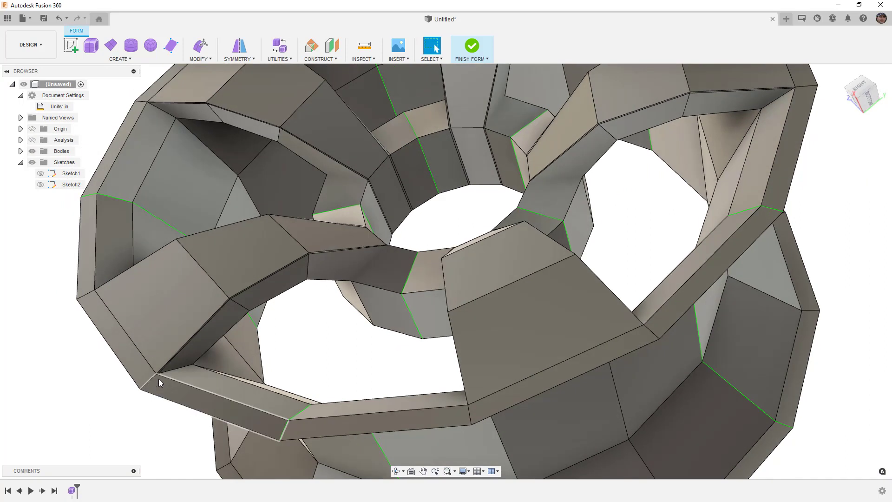
pyautogui.scroll(4, 156, 382)
pyautogui.scroll(-5, 163, 363)
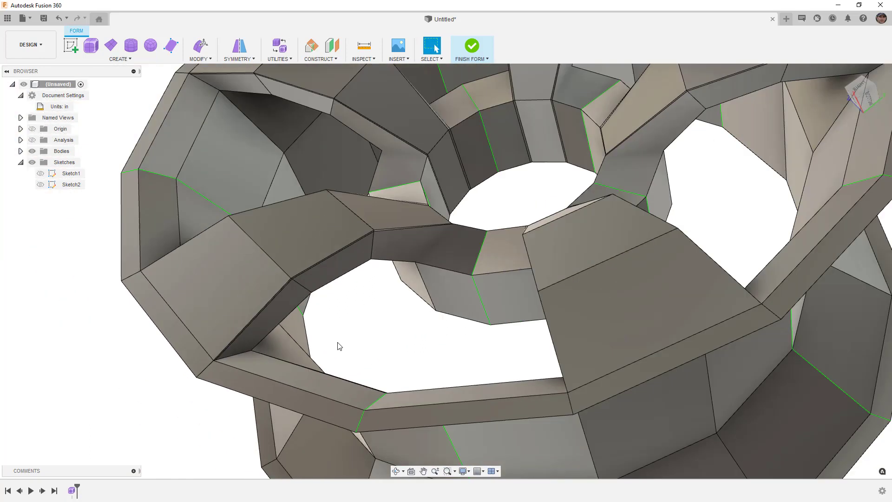
pyautogui.moveTo(372, 339)
pyautogui.keyDown('shift'); pyautogui.mouseDown(button='middle')
pyautogui.moveTo(382, 353)
pyautogui.moveTo(361, 325)
pyautogui.mouseUp(button='middle'); pyautogui.keyUp('shift')
pyautogui.click(358, 378)
pyautogui.keyDown('shift'); pyautogui.click(380, 380); pyautogui.keyUp('shift')
pyautogui.click(200, 57)
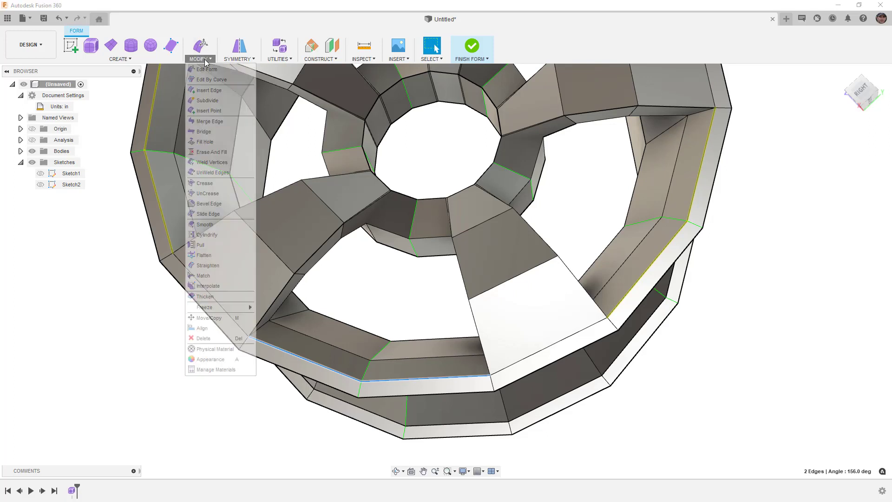
pyautogui.click(217, 91)
pyautogui.scroll(6, 325, 367)
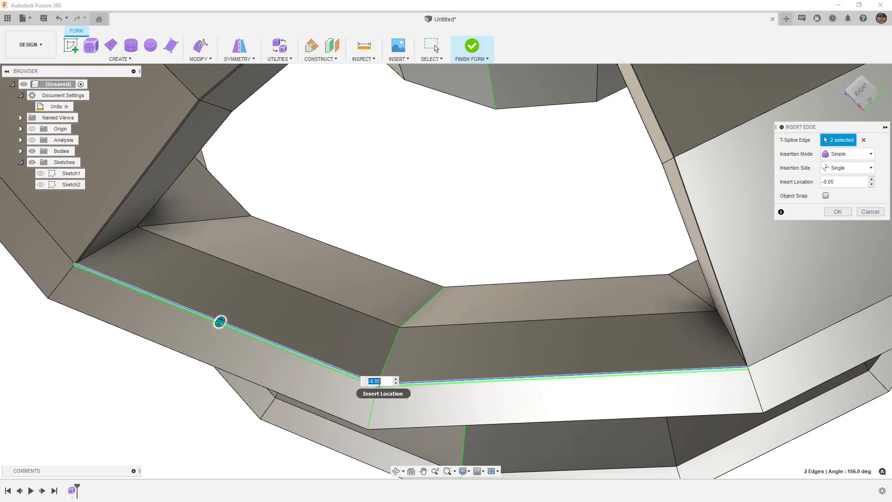
pyautogui.click(837, 212)
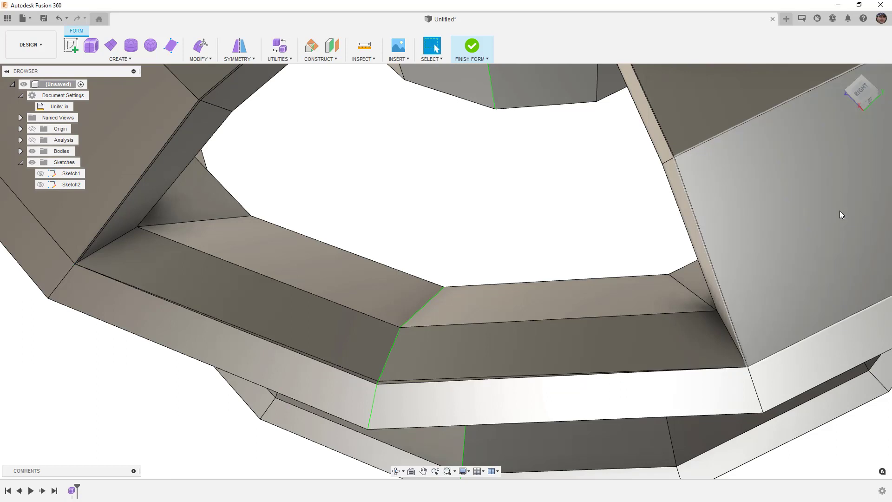
# Insert points linking the rim's inserted edge to the spoke's inserted edge at one rim corner, and delete the leftover diagonal edge.
pyautogui.scroll(3, 395, 379)
pyautogui.scroll(-3, 429, 384)
pyautogui.keyDown('shift'); pyautogui.moveTo(434, 385); pyautogui.dragTo(453, 383, button='middle'); pyautogui.keyUp('shift')
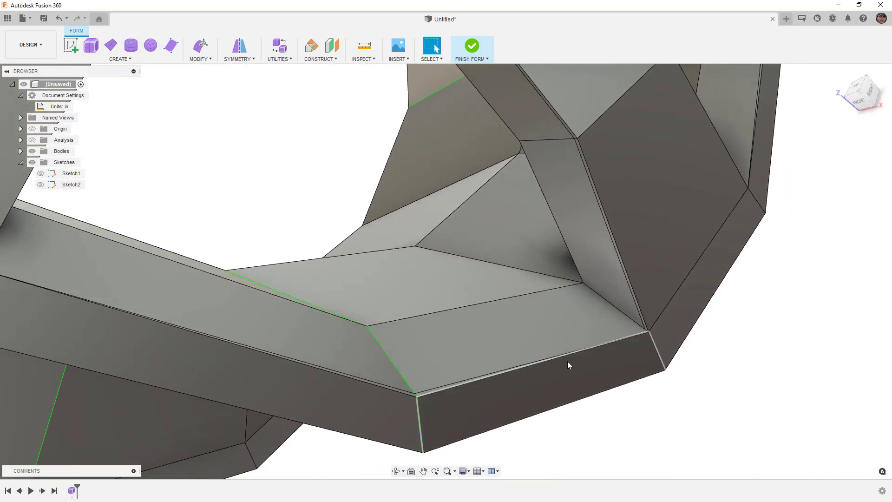
pyautogui.scroll(3, 648, 331)
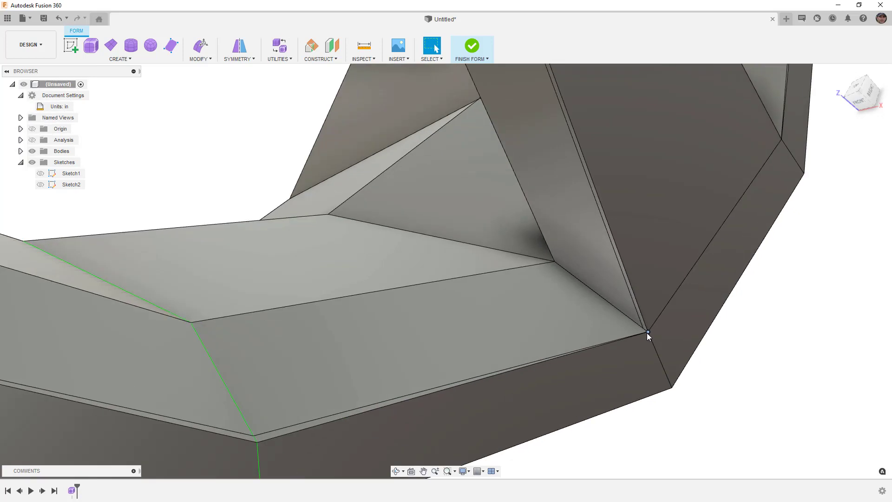
pyautogui.scroll(-3, 647, 333)
pyautogui.scroll(2, 398, 392)
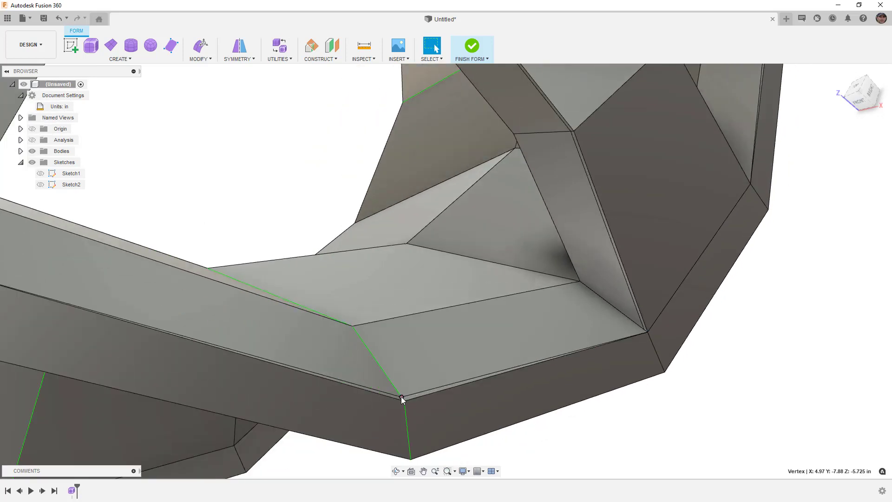
pyautogui.keyDown('shift'); pyautogui.moveTo(266, 225); pyautogui.dragTo(258, 231, button='middle'); pyautogui.keyUp('shift')
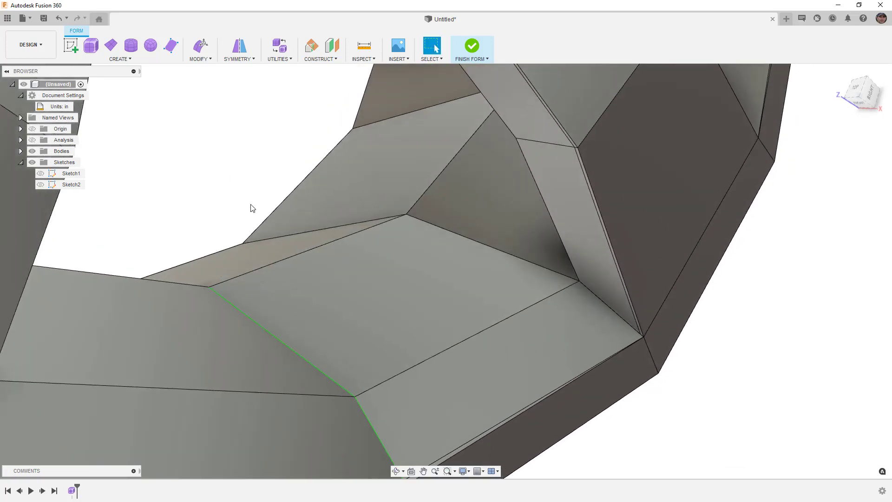
pyautogui.click(199, 59)
pyautogui.click(208, 110)
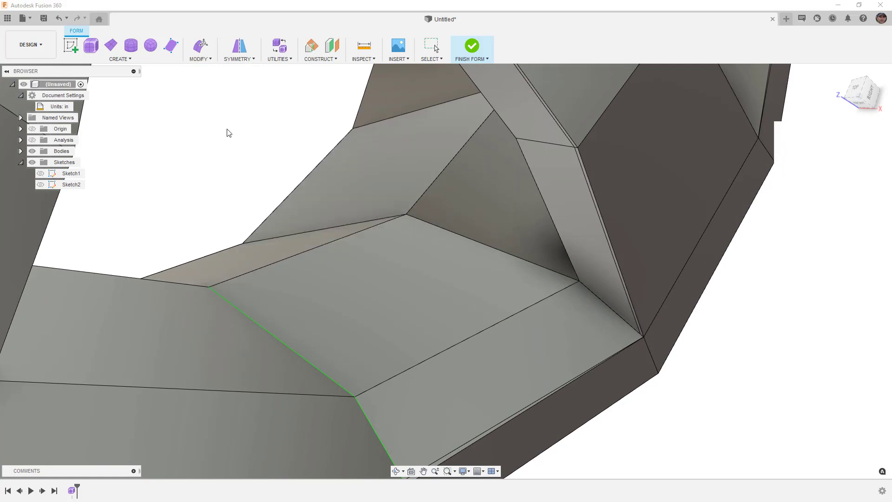
pyautogui.moveTo(399, 375); pyautogui.dragTo(389, 316, button='middle')
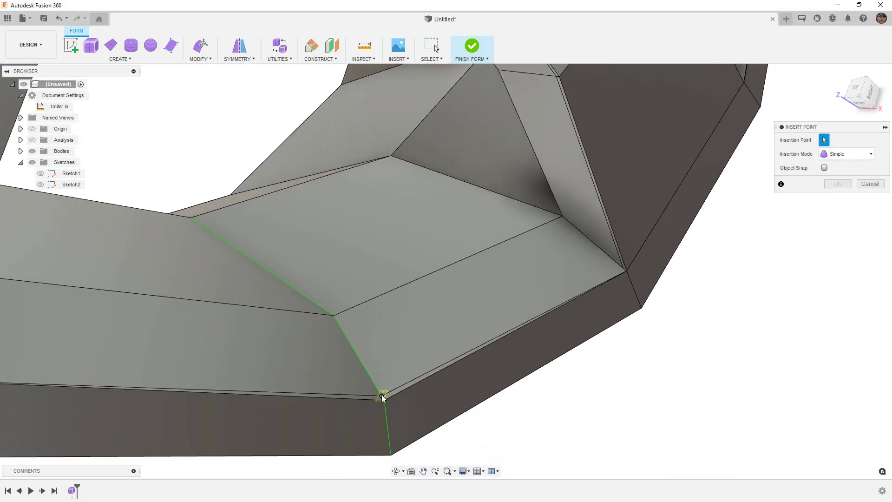
pyautogui.scroll(4, 621, 269)
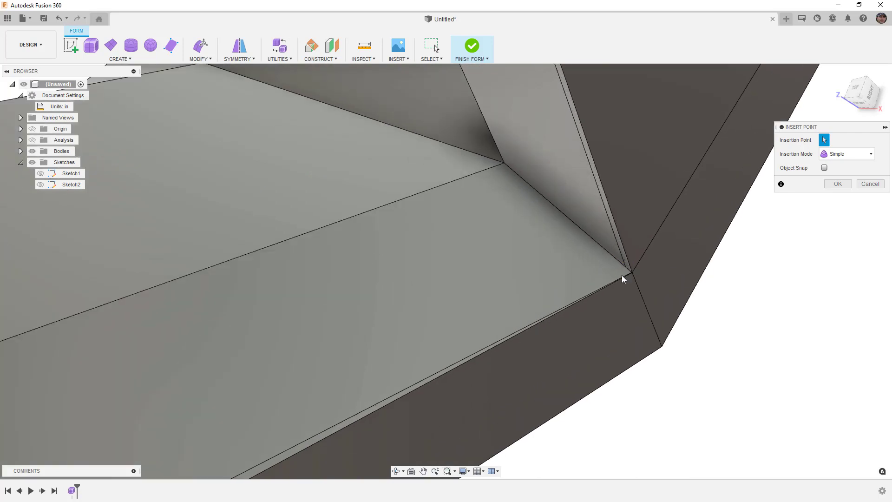
pyautogui.click(625, 269)
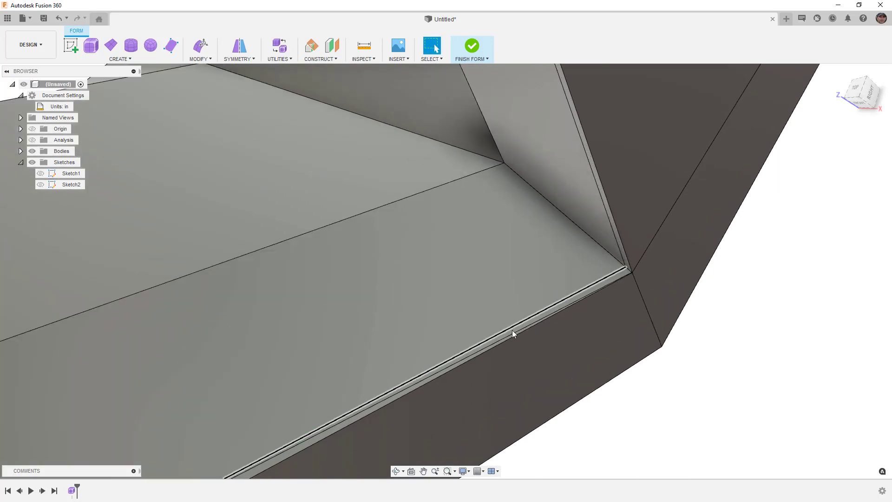
pyautogui.click(503, 338)
pyautogui.scroll(-6, 601, 294)
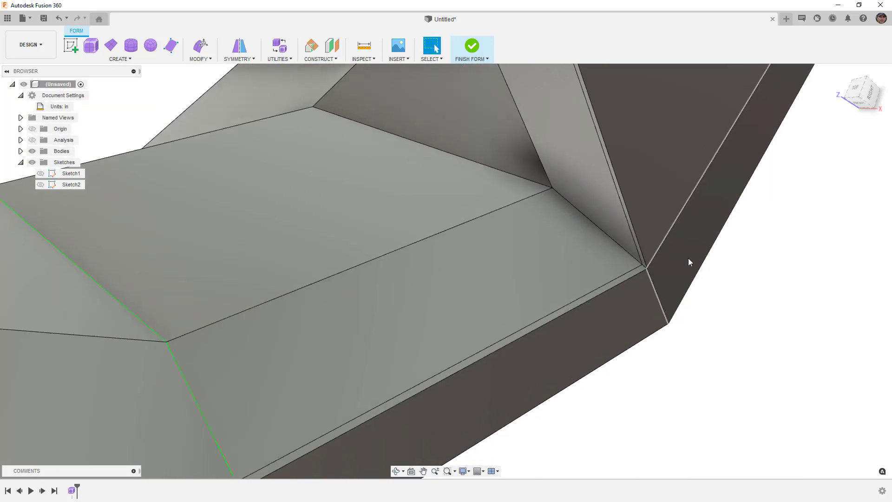
# Insert points linking the rim's inserted edge to the inserted edge of the spoke at the opening's opposite corner.
pyautogui.keyDown('shift'); pyautogui.moveTo(579, 395); pyautogui.dragTo(522, 405, button='middle'); pyautogui.keyUp('shift')
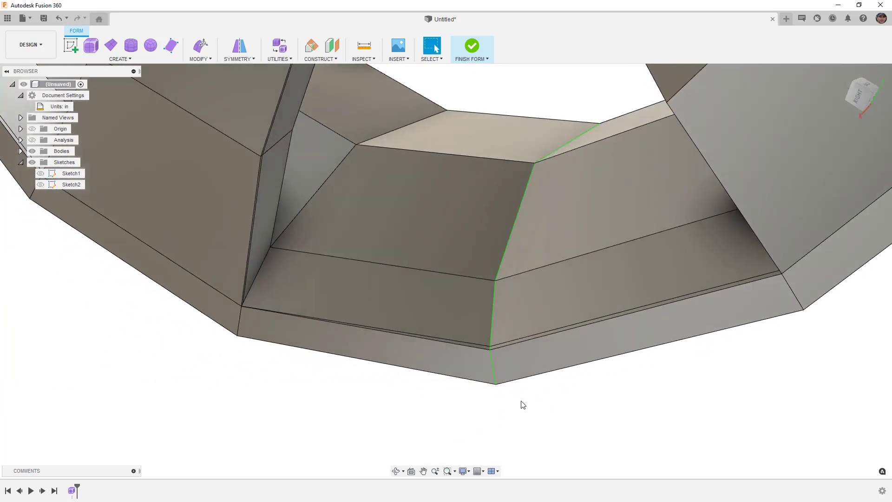
pyautogui.click(208, 59)
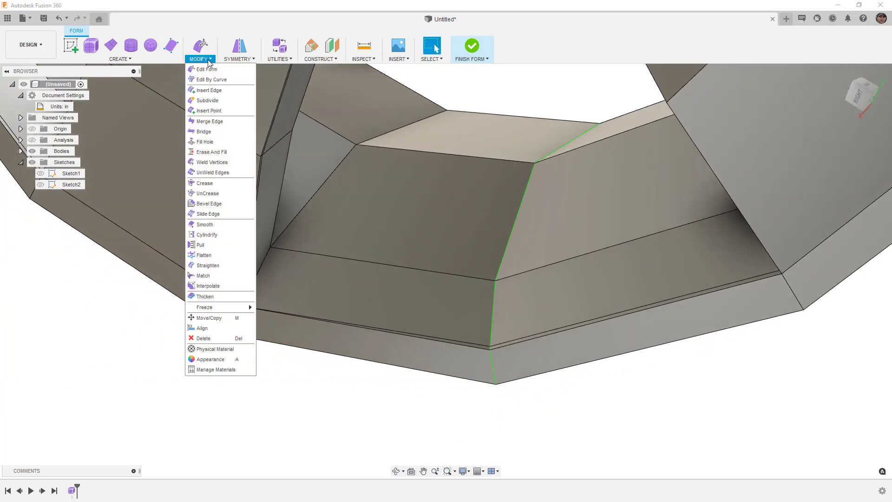
pyautogui.click(208, 110)
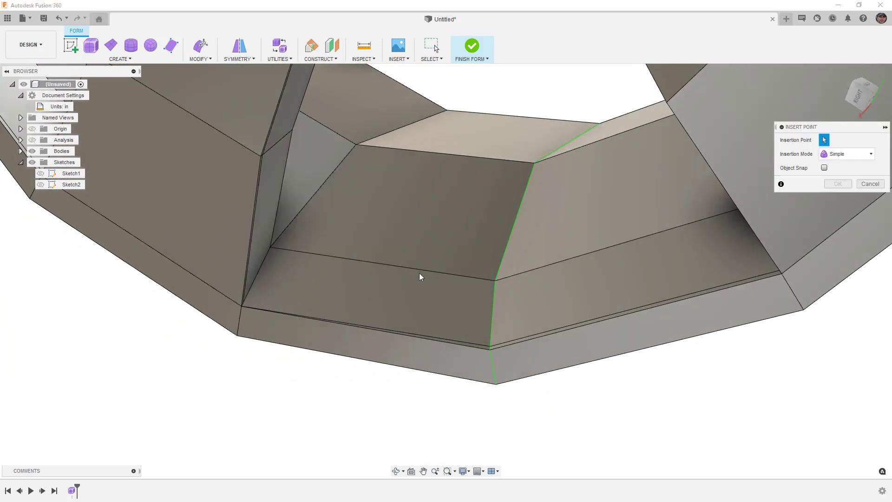
pyautogui.scroll(4, 489, 352)
pyautogui.keyDown('shift'); pyautogui.moveTo(313, 302); pyautogui.dragTo(140, 269, button='middle'); pyautogui.keyUp('shift')
pyautogui.scroll(3, 126, 275)
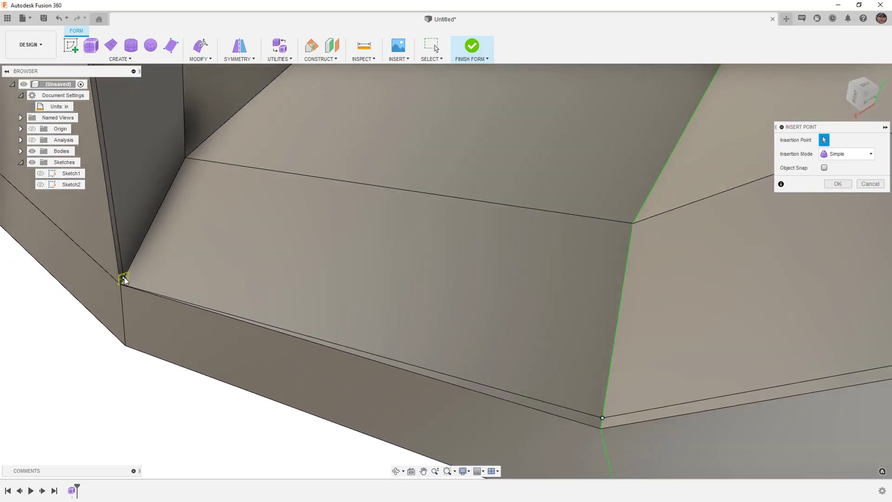
pyautogui.click(157, 275)
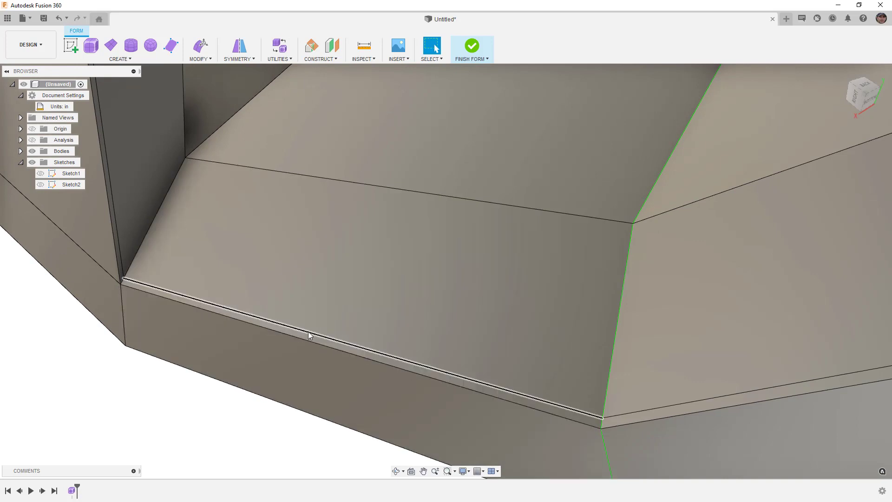
# Insert points across the hub face beside the spoke, connecting the hub's outer edge corner to the spoke's corner at the opening.
pyautogui.scroll(-2, 274, 297)
pyautogui.scroll(-4, 273, 297)
pyautogui.keyDown('shift'); pyautogui.moveTo(273, 302); pyautogui.dragTo(334, 349, button='middle'); pyautogui.keyUp('shift')
pyautogui.scroll(-1, 334, 349)
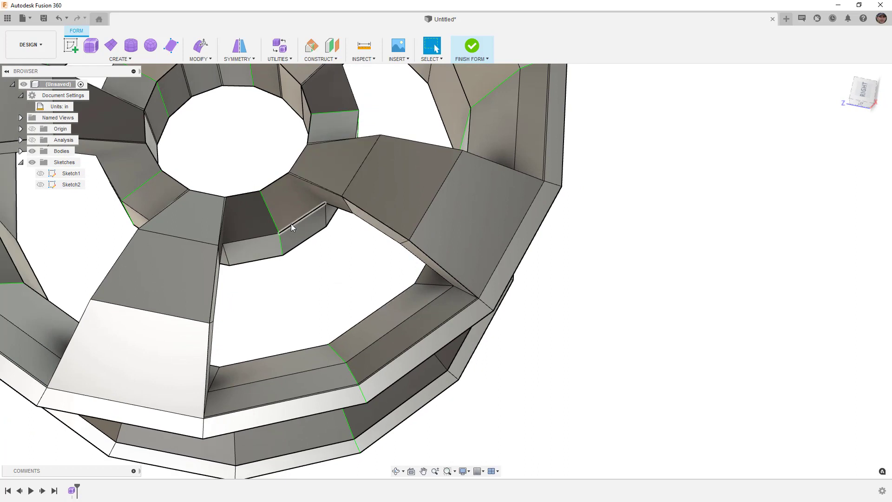
pyautogui.keyDown('shift'); pyautogui.moveTo(308, 246); pyautogui.dragTo(212, 238, button='middle'); pyautogui.keyUp('shift')
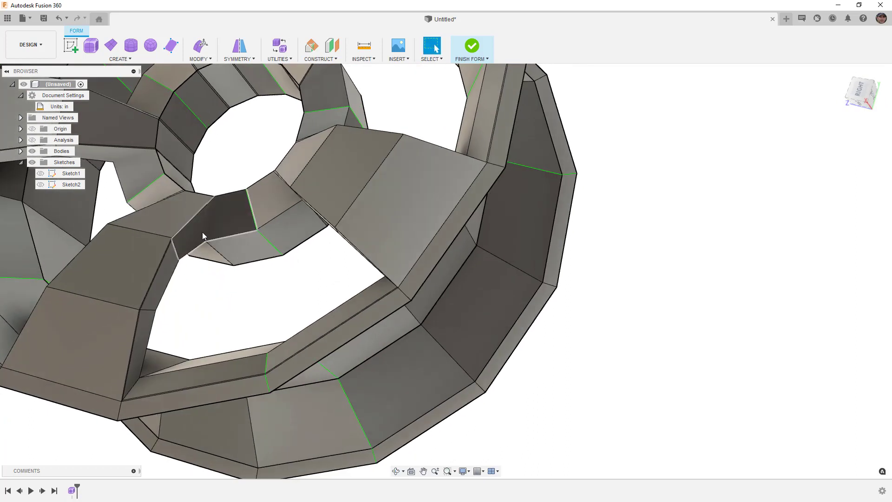
pyautogui.scroll(2, 211, 237)
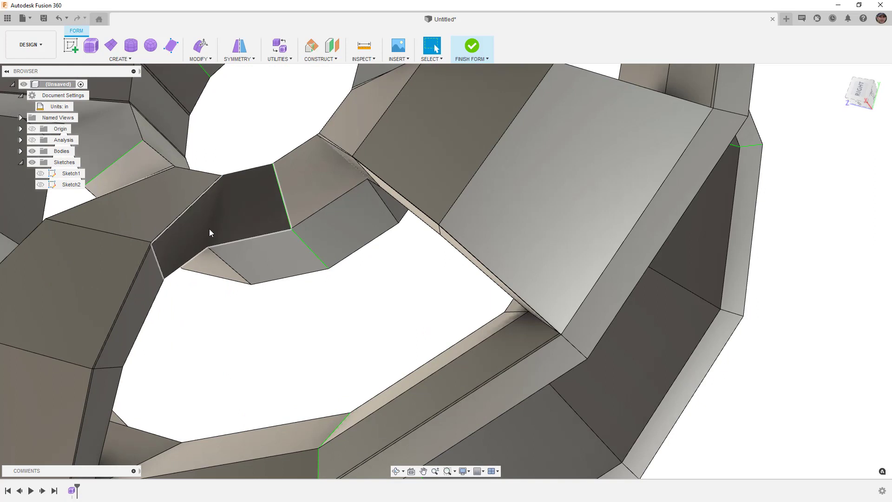
pyautogui.scroll(2, 209, 232)
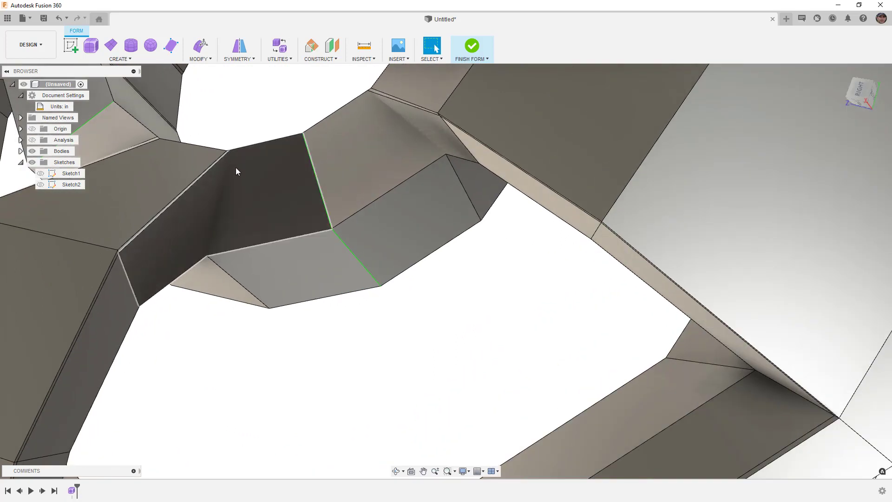
pyautogui.click(200, 47)
pyautogui.click(217, 113)
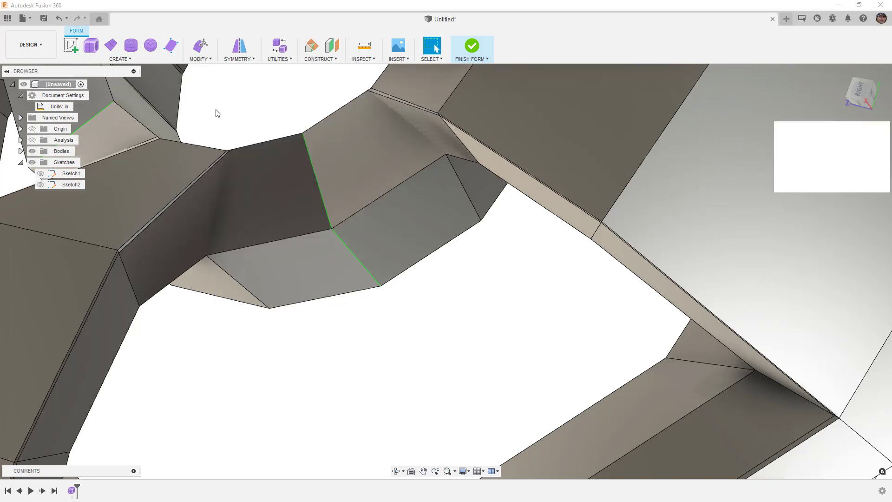
pyautogui.click(205, 255)
pyautogui.scroll(2, 226, 152)
pyautogui.click(227, 152)
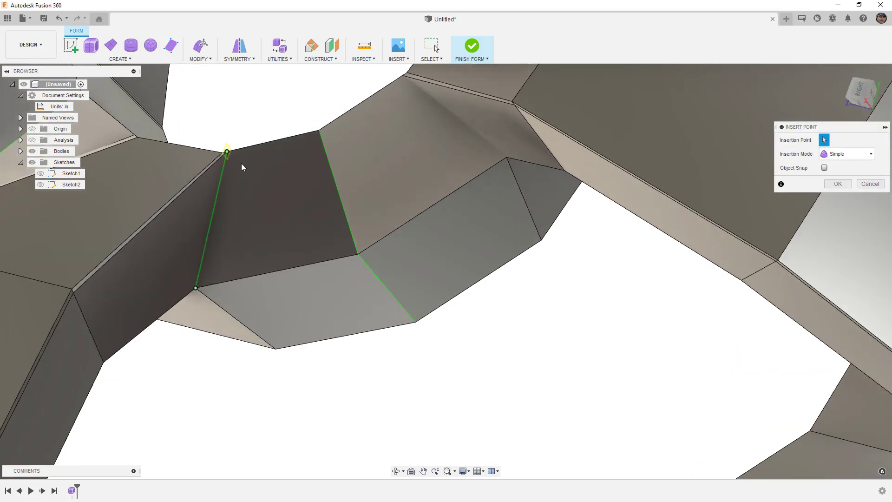
pyautogui.press('Return')
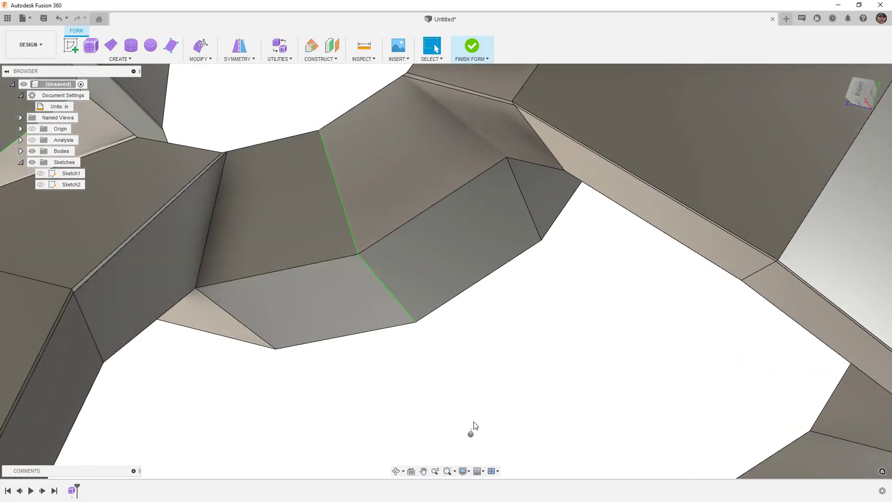
# Insert points across the hub face at the neighbouring spoke's corner the same way, and show the form in smooth display.
pyautogui.moveTo(471, 434); pyautogui.dragTo(498, 309, button='right')
pyautogui.keyDown('shift'); pyautogui.moveTo(543, 168); pyautogui.dragTo(515, 161, button='middle'); pyautogui.keyUp('shift')
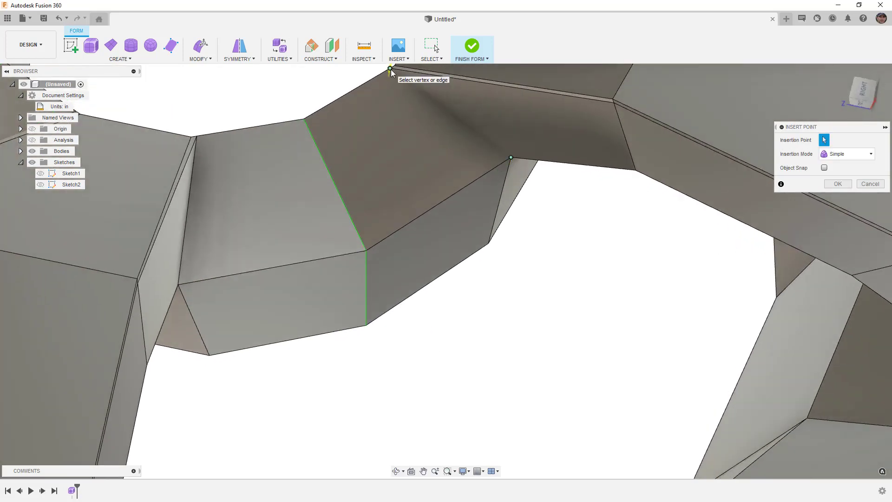
pyautogui.press('Escape')
pyautogui.scroll(-3, 406, 244)
pyautogui.keyDown('shift'); pyautogui.moveTo(407, 246); pyautogui.dragTo(450, 274, button='middle'); pyautogui.keyUp('shift')
pyautogui.hotkey('alt', '3')
pyautogui.scroll(-5, 416, 285)
pyautogui.scroll(3, 450, 274)
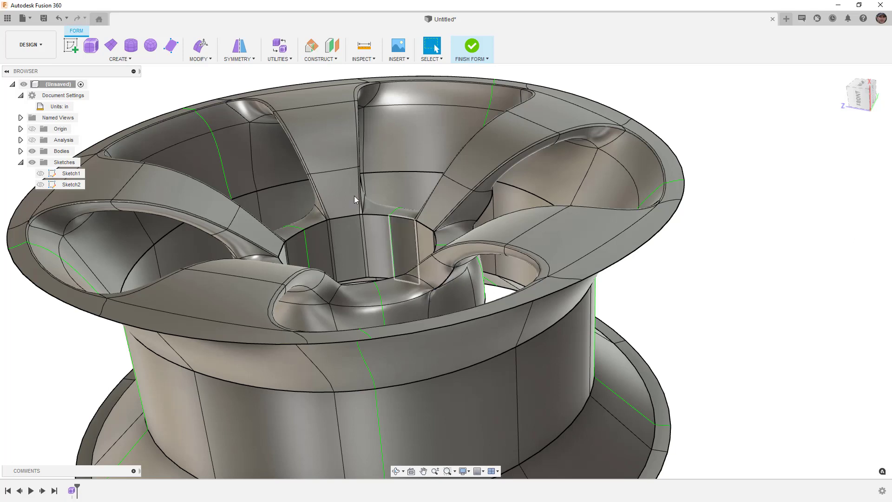
# Uncrease the hub's outer front edge in the gap between the spokes.
pyautogui.click(200, 59)
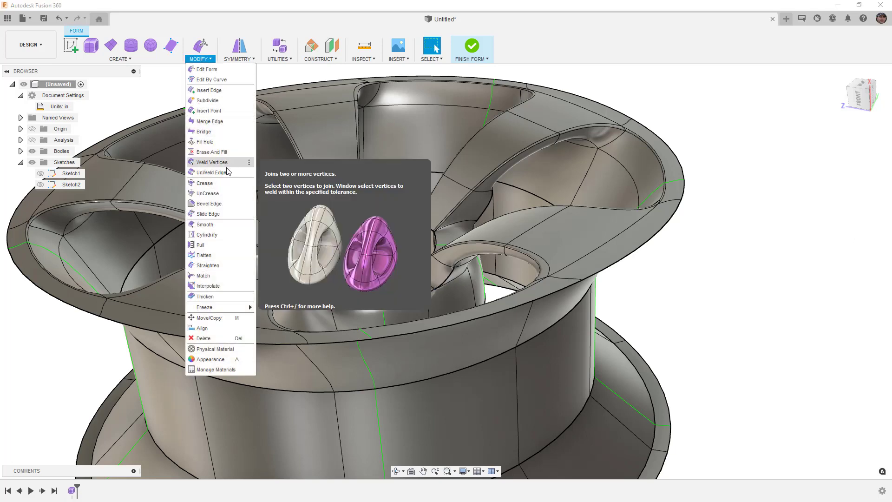
pyautogui.click(207, 193)
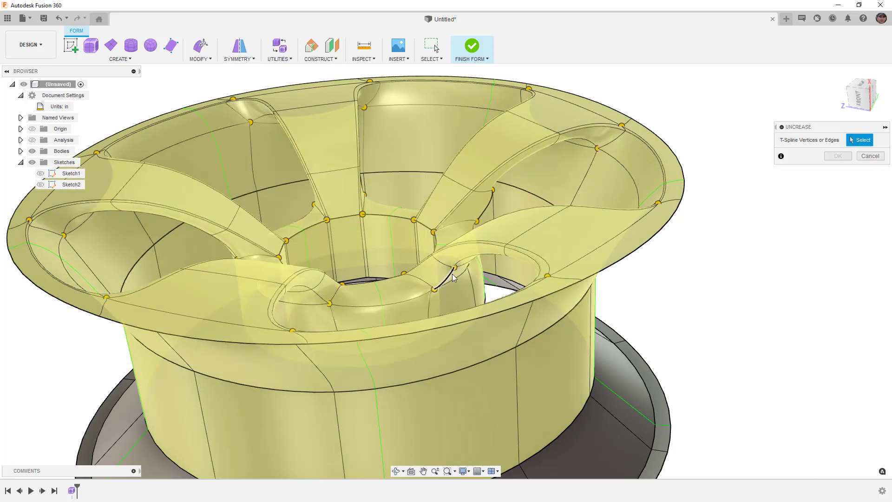
pyautogui.click(449, 275)
pyautogui.click(833, 156)
pyautogui.moveTo(478, 236)
pyautogui.keyDown('shift'); pyautogui.mouseDown(button='middle')
pyautogui.moveTo(497, 273)
pyautogui.moveTo(510, 272)
pyautogui.moveTo(474, 258)
pyautogui.moveTo(463, 240)
pyautogui.moveTo(411, 274)
pyautogui.mouseUp(button='middle'); pyautogui.keyUp('shift')
pyautogui.keyDown('shift'); pyautogui.moveTo(532, 203); pyautogui.dragTo(530, 214, button='middle'); pyautogui.keyUp('shift')
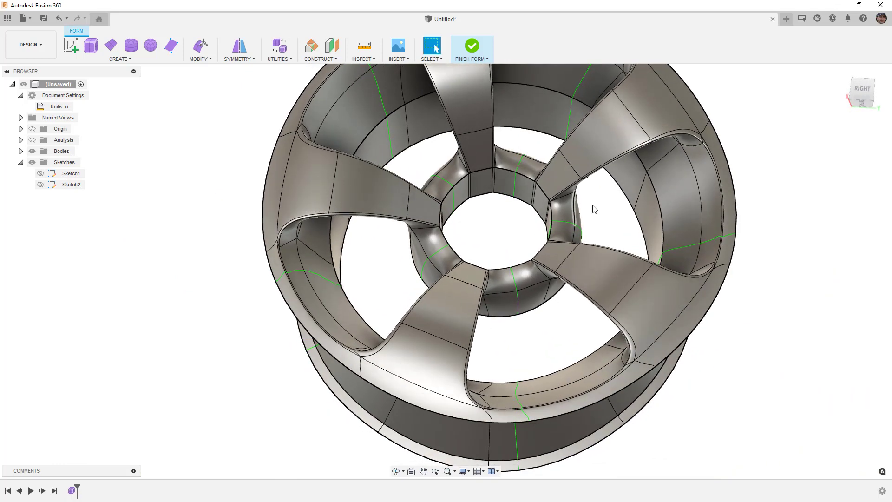
# Uncrease the full edge loop around the hub's centre opening.
pyautogui.doubleClick(508, 170)
pyautogui.click(207, 60)
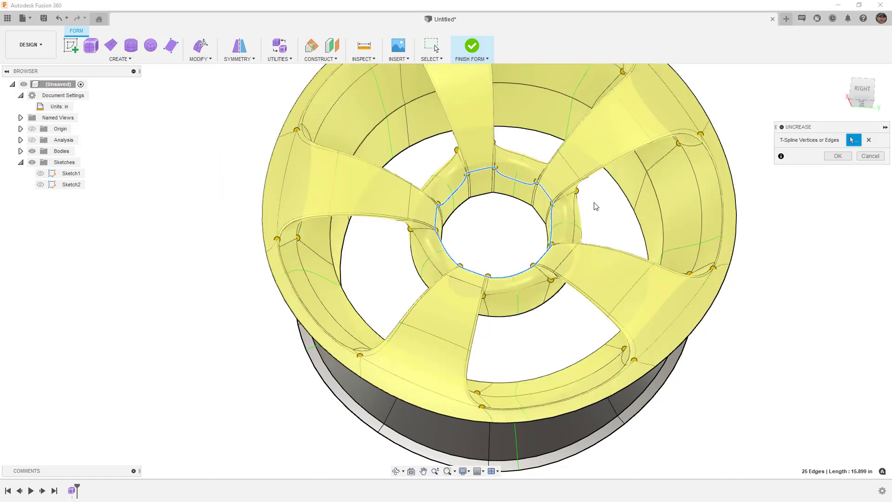
pyautogui.click(836, 157)
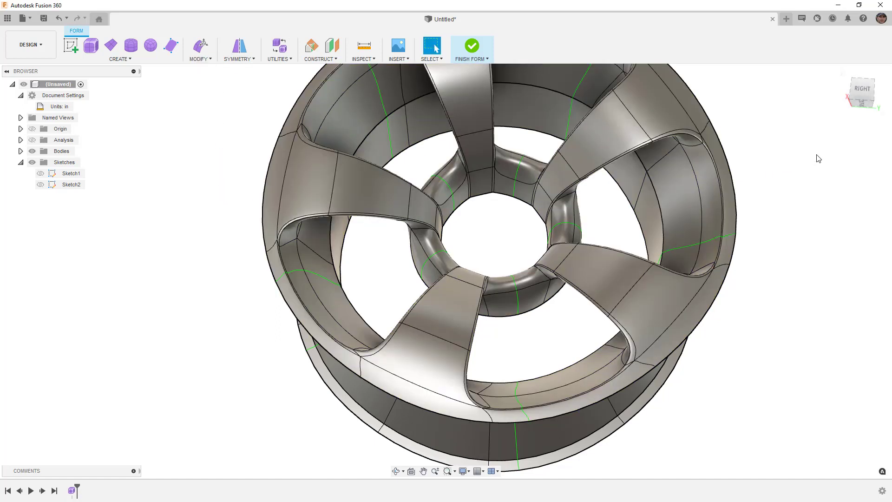
# Examine the spoke layout from the right view, switching to box display and checking the middle spoke faces.
pyautogui.click(862, 90)
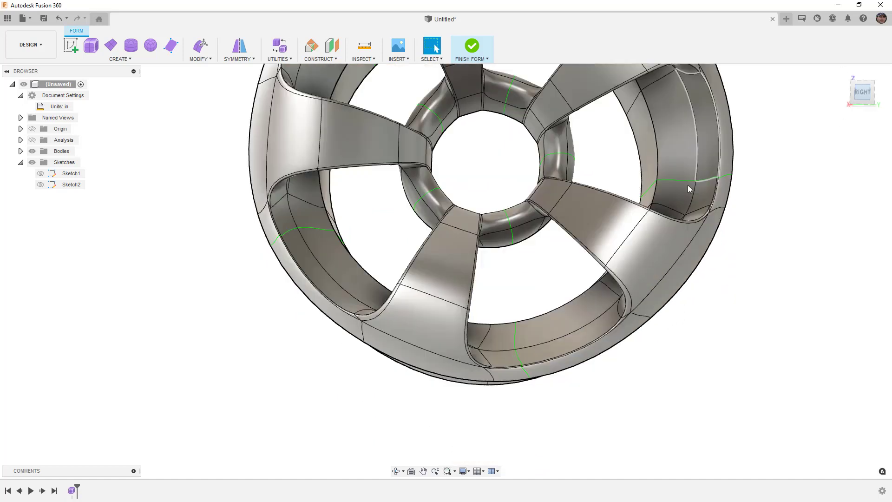
pyautogui.scroll(-4, 537, 218)
pyautogui.moveTo(537, 216); pyautogui.dragTo(461, 314, button='middle')
pyautogui.scroll(-3, 470, 306)
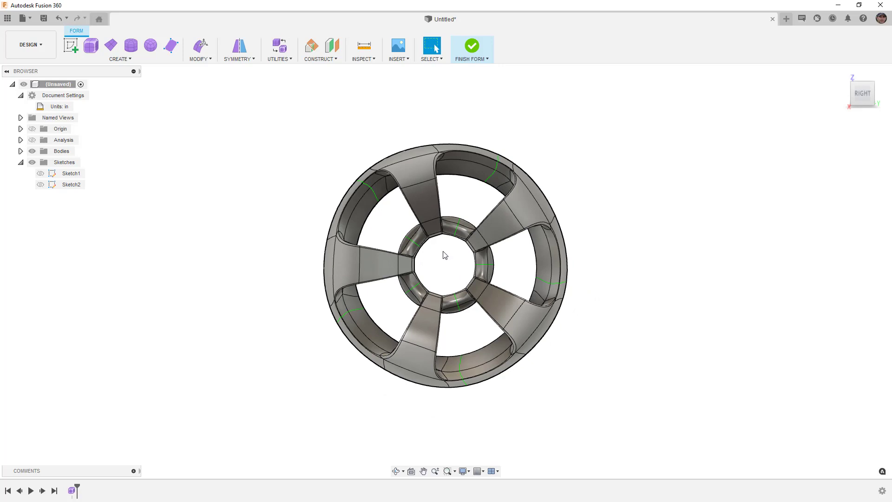
pyautogui.click(419, 210)
pyautogui.hotkey('alt', '1')
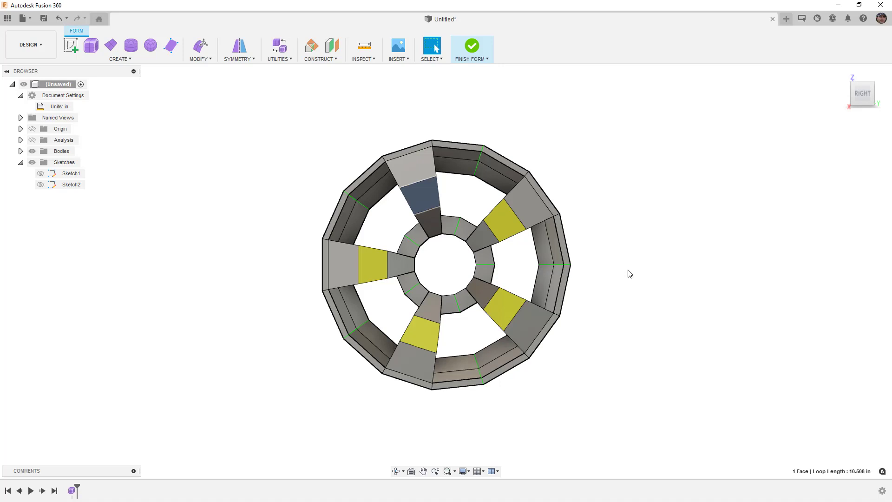
pyautogui.click(436, 272)
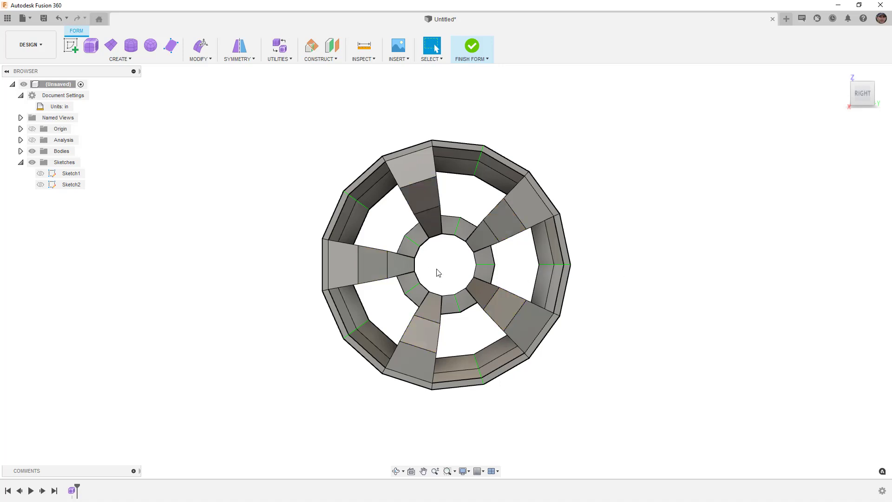
pyautogui.keyDown('shift'); pyautogui.moveTo(464, 349); pyautogui.dragTo(466, 296, button='middle'); pyautogui.keyUp('shift')
pyautogui.scroll(3, 440, 230)
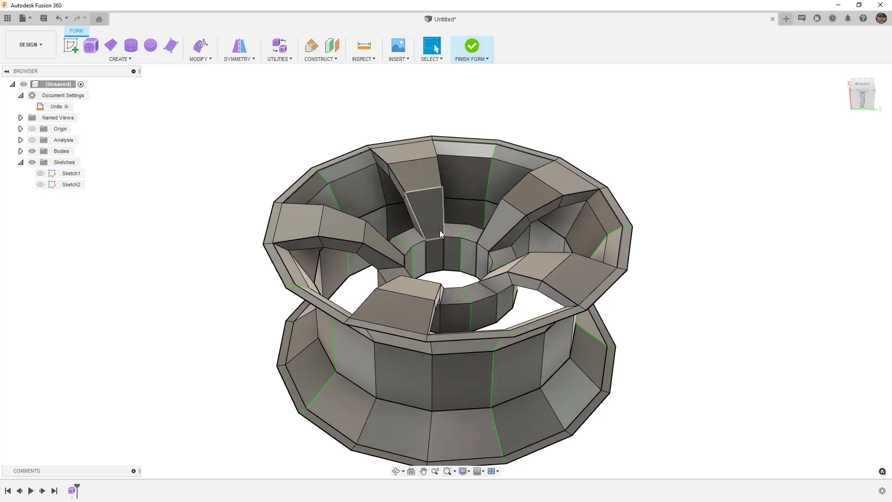
# Examine how the control frame's spoke edges relate to the smooth surface, and return to smooth display.
pyautogui.hotkey('alt', '3')
pyautogui.scroll(2, 443, 175)
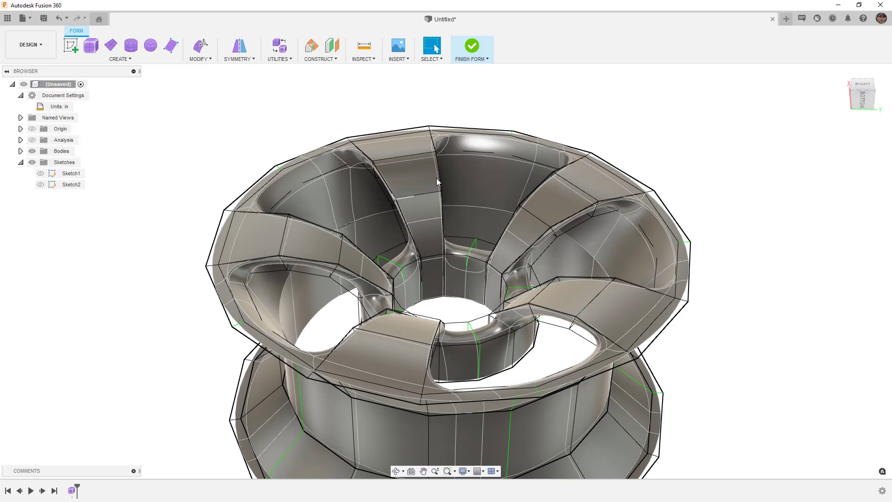
pyautogui.keyDown('shift'); pyautogui.moveTo(425, 213); pyautogui.dragTo(455, 199, button='middle'); pyautogui.keyUp('shift')
pyautogui.scroll(3, 311, 214)
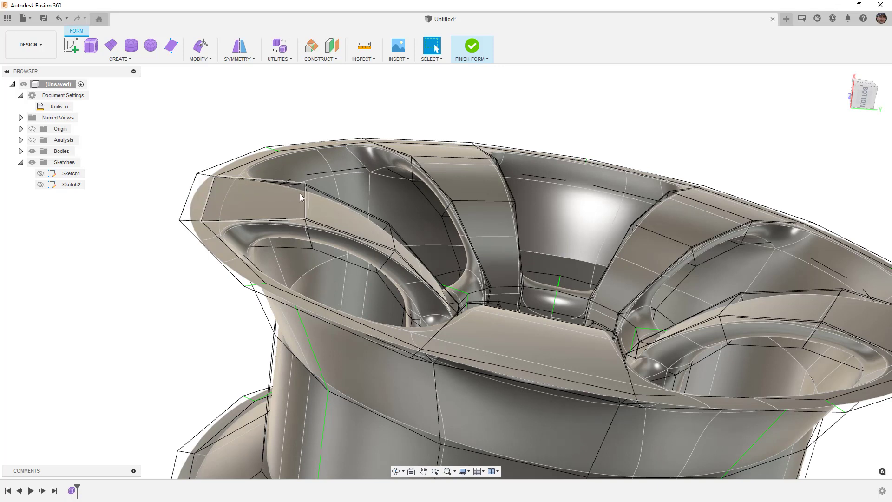
pyautogui.moveTo(310, 224)
pyautogui.keyDown('shift'); pyautogui.mouseDown(button='middle')
pyautogui.moveTo(329, 232)
pyautogui.moveTo(313, 221)
pyautogui.mouseUp(button='middle'); pyautogui.keyUp('shift')
pyautogui.scroll(4, 313, 222)
pyautogui.click(313, 222)
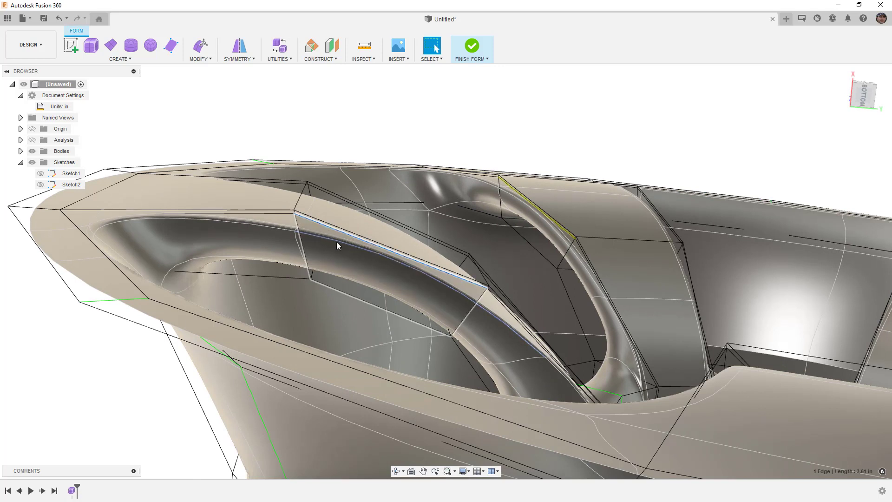
pyautogui.click(313, 217)
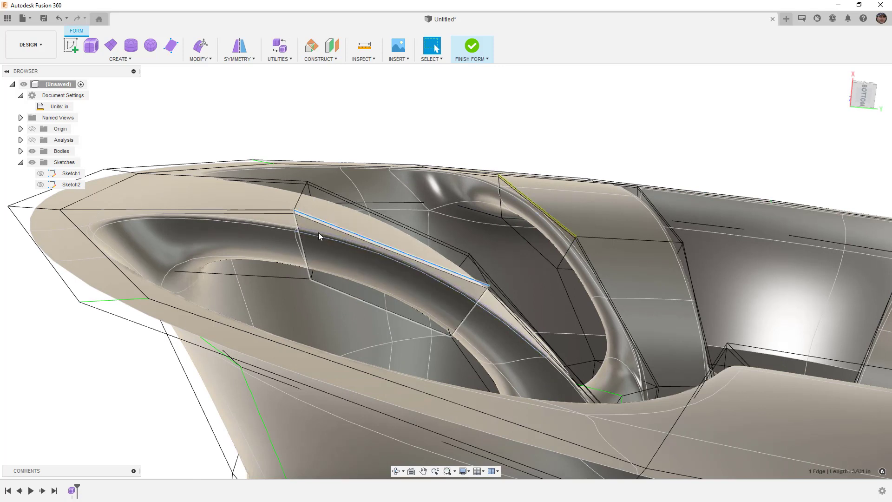
pyautogui.scroll(-5, 325, 229)
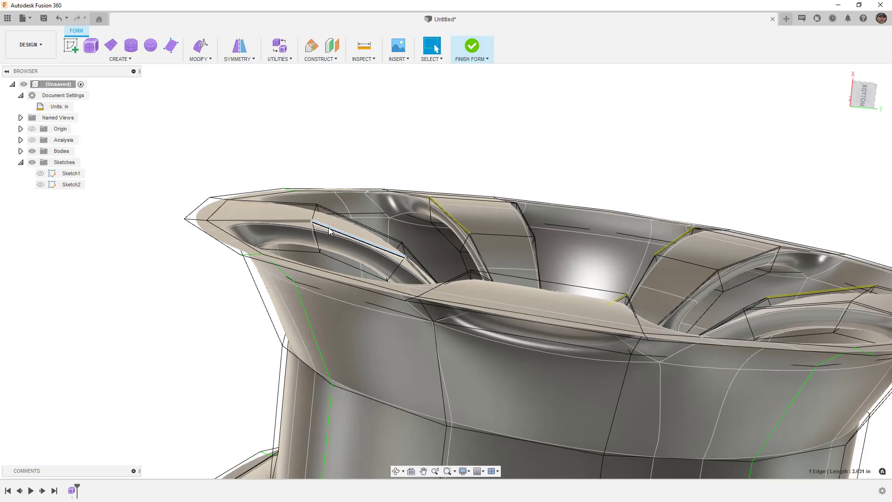
pyautogui.keyDown('shift'); pyautogui.moveTo(327, 235); pyautogui.dragTo(346, 235, button='middle'); pyautogui.keyUp('shift')
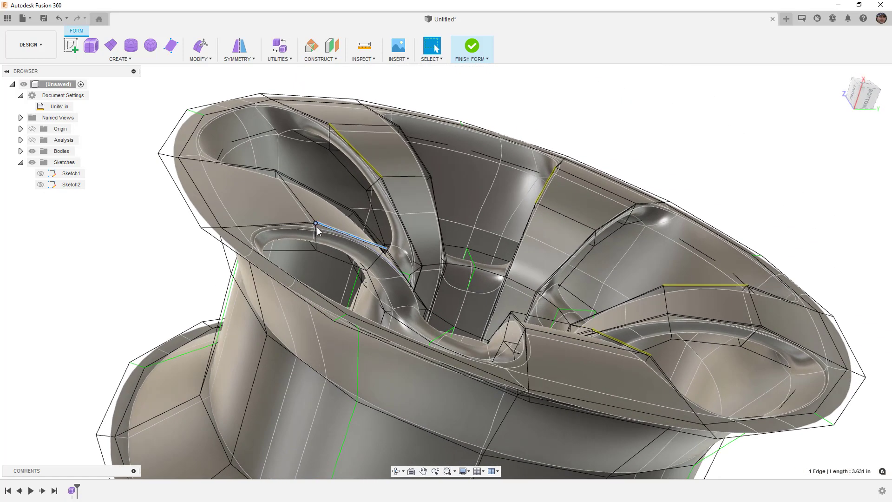
pyautogui.hotkey('alt', '3')
pyautogui.click(338, 251)
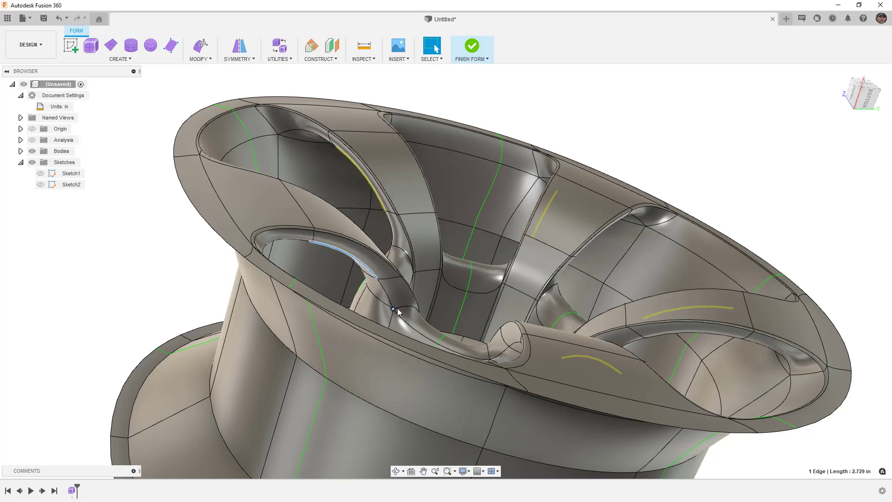
# Scale the hub opening's edge loop inward to about half its size with Edit Form.
pyautogui.moveTo(409, 330)
pyautogui.keyDown('shift'); pyautogui.mouseDown(button='middle')
pyautogui.moveTo(421, 322)
pyautogui.moveTo(411, 310)
pyautogui.moveTo(415, 330)
pyautogui.moveTo(419, 320)
pyautogui.mouseUp(button='middle'); pyautogui.keyUp('shift')
pyautogui.scroll(-5, 411, 309)
pyautogui.doubleClick(429, 309)
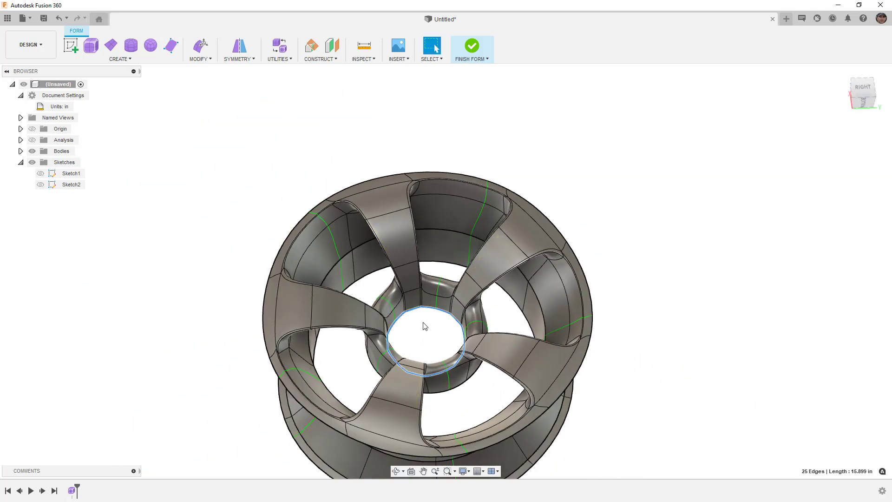
pyautogui.click(864, 87)
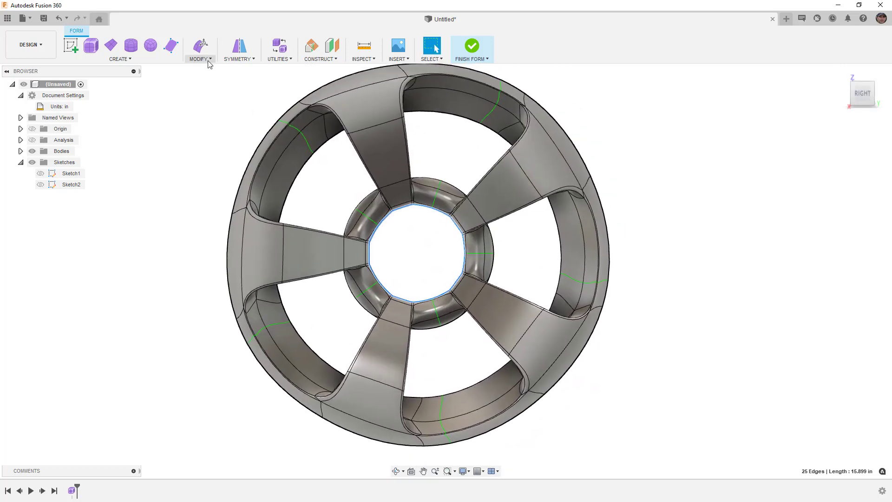
pyautogui.click(200, 59)
pyautogui.click(204, 69)
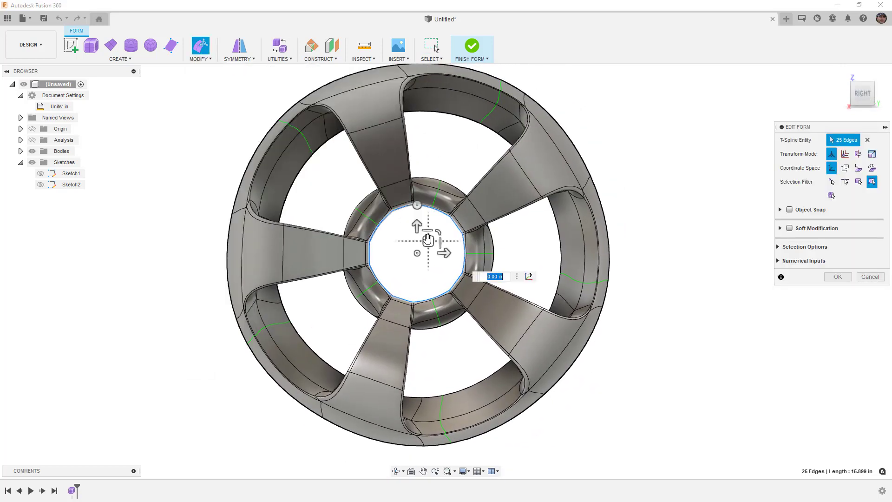
pyautogui.scroll(2, 428, 240)
pyautogui.moveTo(432, 238); pyautogui.dragTo(418, 250)
pyautogui.keyDown('shift'); pyautogui.moveTo(405, 283); pyautogui.dragTo(416, 250, button='middle'); pyautogui.keyUp('shift')
pyautogui.moveTo(417, 250); pyautogui.dragTo(404, 269)
# Extrude the reduced opening's edge loop -2.00 in along the wheel axis into the hub, and check its depth from the side.
pyautogui.keyDown('shift'); pyautogui.moveTo(404, 270); pyautogui.dragTo(416, 266, button='middle'); pyautogui.keyUp('shift')
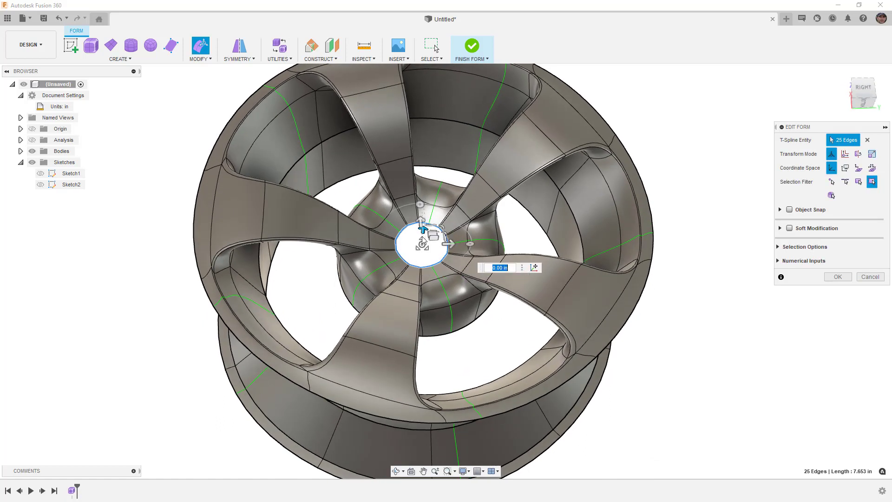
pyautogui.moveTo(423, 229); pyautogui.dragTo(423, 248)
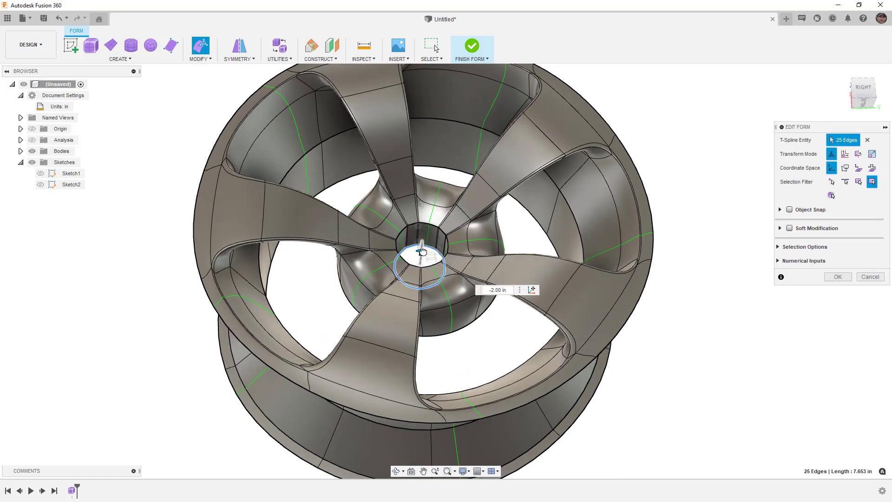
pyautogui.keyDown('shift'); pyautogui.moveTo(424, 252); pyautogui.dragTo(597, 274, button='middle'); pyautogui.keyUp('shift')
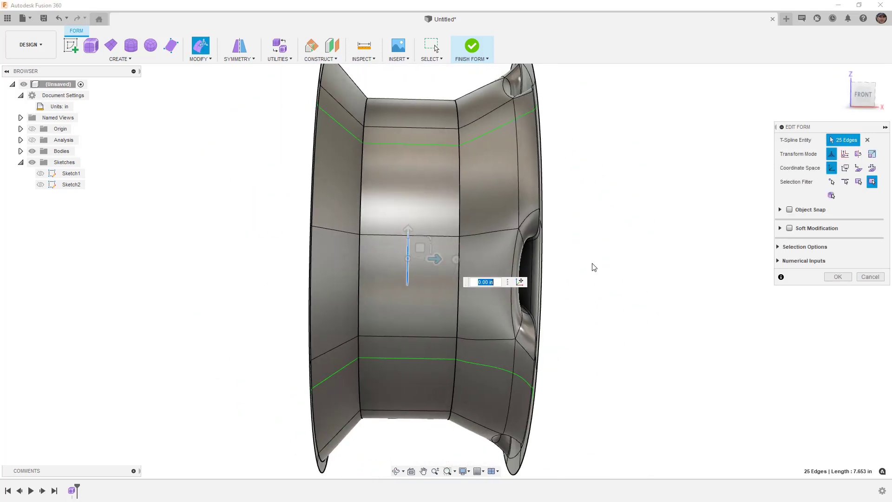
pyautogui.keyDown('shift'); pyautogui.moveTo(523, 289); pyautogui.dragTo(468, 273, button='middle'); pyautogui.keyUp('shift')
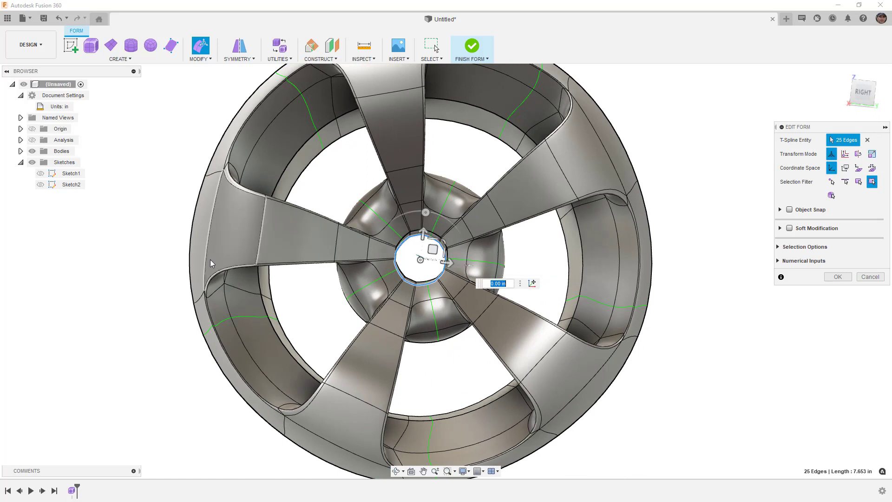
pyautogui.keyDown('shift'); pyautogui.moveTo(214, 258); pyautogui.dragTo(263, 265, button='middle'); pyautogui.keyUp('shift')
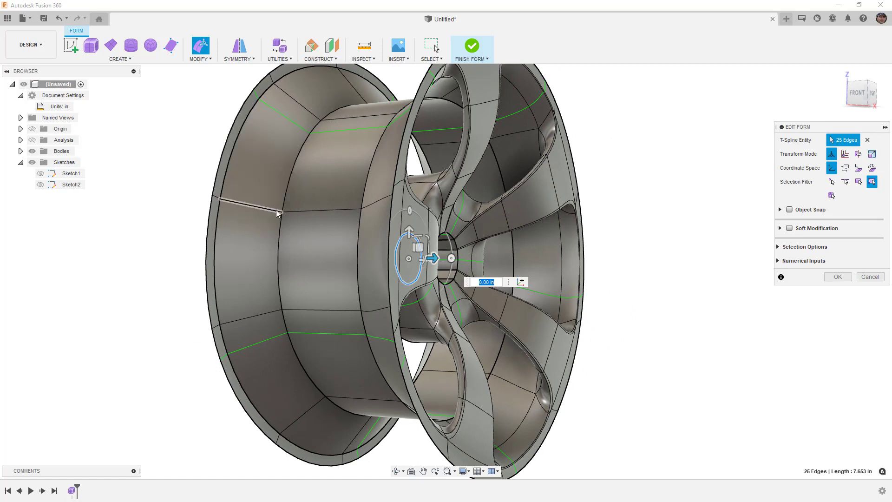
pyautogui.keyDown('shift'); pyautogui.moveTo(347, 230); pyautogui.dragTo(465, 216, button='middle'); pyautogui.keyUp('shift')
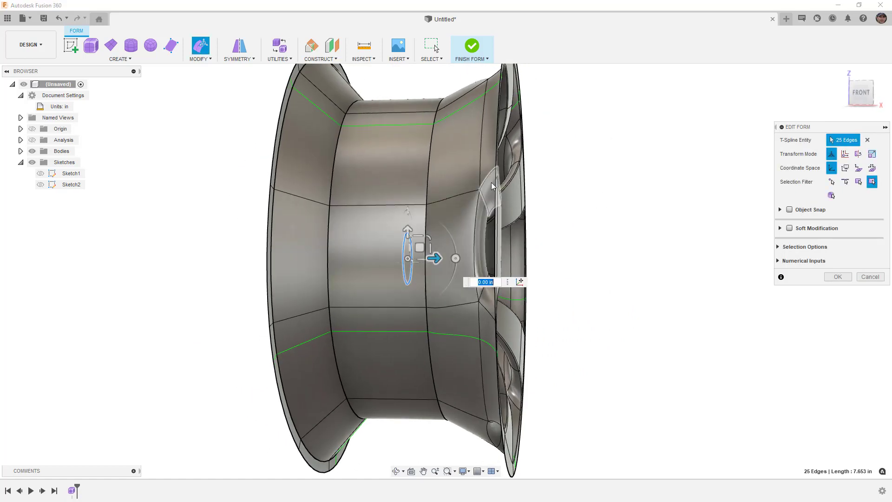
# Check the deepened centre bore from the wheel's face and accept the form edit.
pyautogui.keyDown('shift'); pyautogui.moveTo(416, 202); pyautogui.dragTo(288, 209, button='middle'); pyautogui.keyUp('shift')
pyautogui.keyDown('shift'); pyautogui.moveTo(440, 220); pyautogui.dragTo(415, 225, button='middle'); pyautogui.keyUp('shift')
pyautogui.scroll(-4, 416, 224)
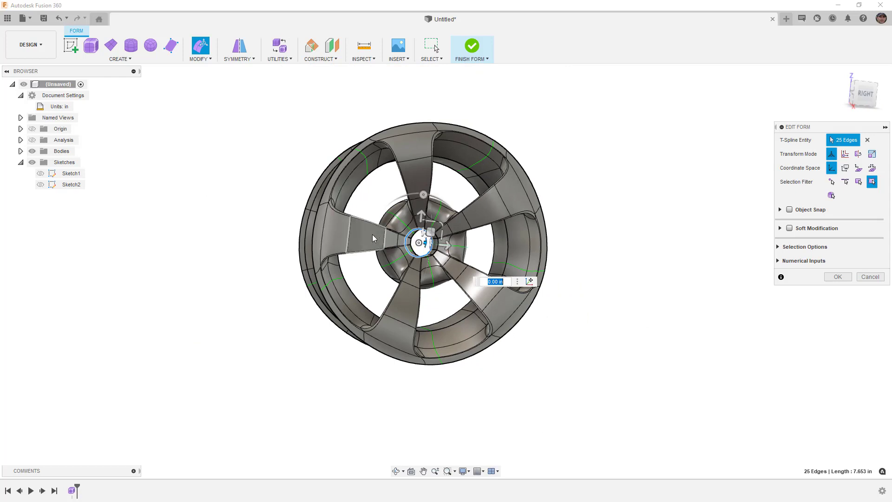
pyautogui.click(831, 279)
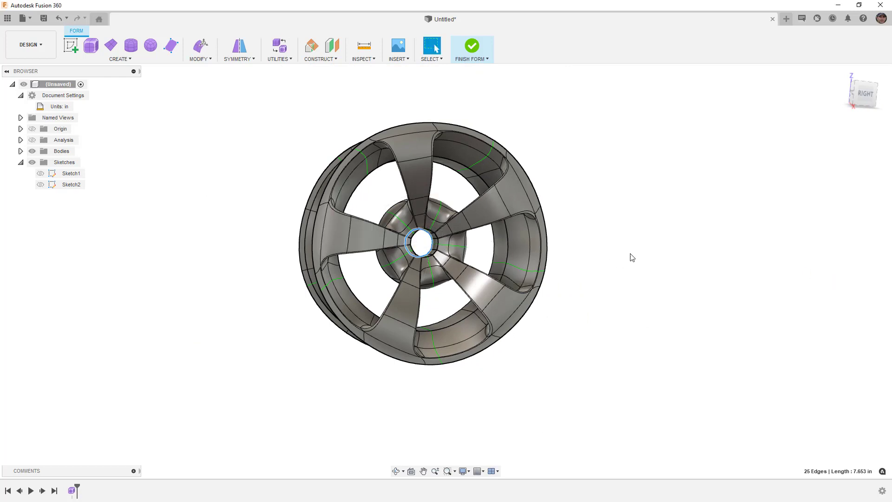
# In box display from the right view, scale the edge loop at the outer part of the spokes to about 0.5 of its width.
pyautogui.click(861, 93)
pyautogui.click(550, 244)
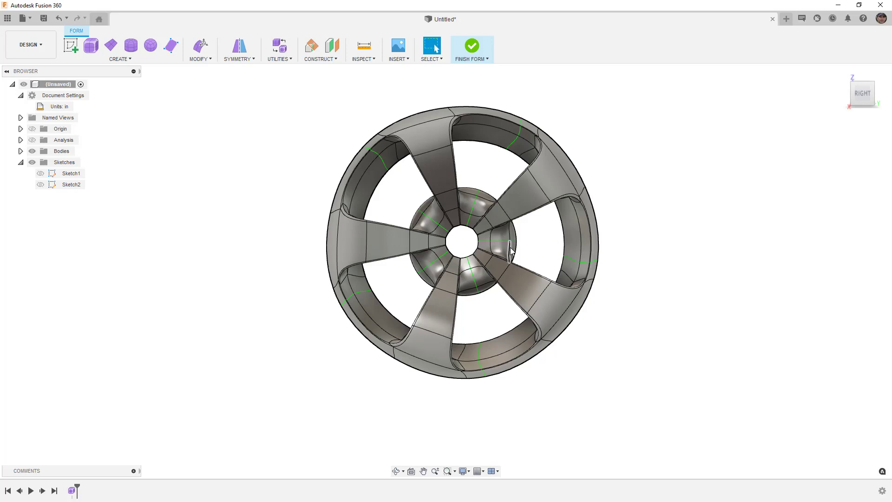
pyautogui.hotkey('ctrl', '1')
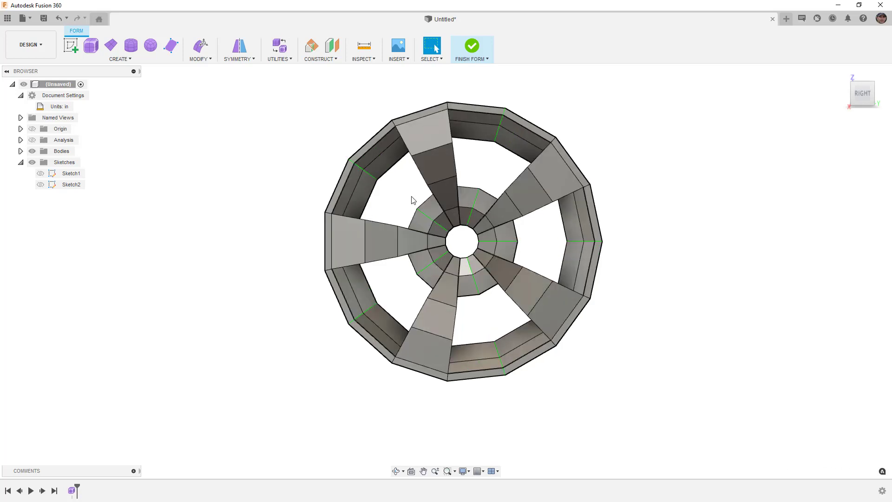
pyautogui.click(203, 47)
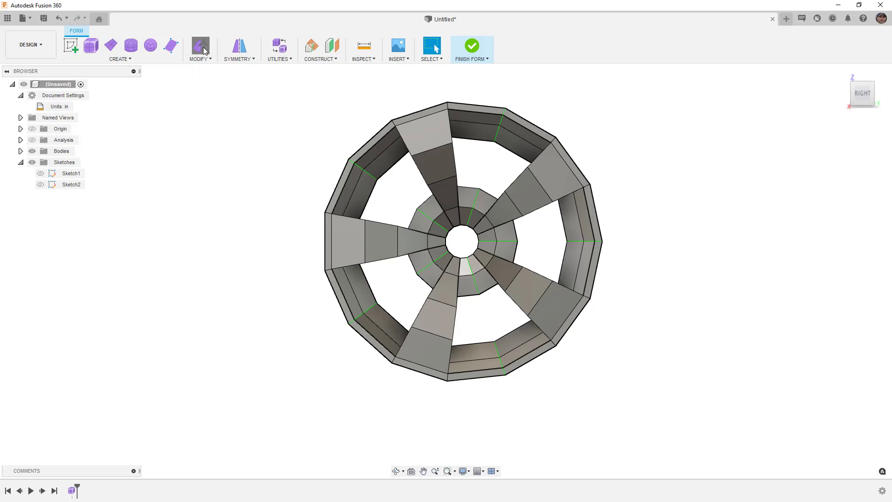
pyautogui.doubleClick(364, 233)
pyautogui.scroll(1, 378, 247)
pyautogui.scroll(4, 379, 247)
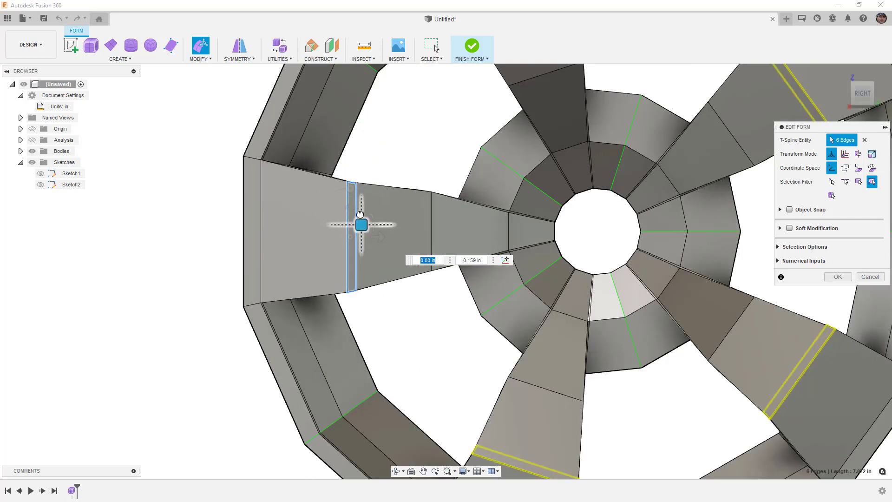
pyautogui.moveTo(360, 214); pyautogui.dragTo(362, 223)
pyautogui.hotkey('ctrl', 'z')
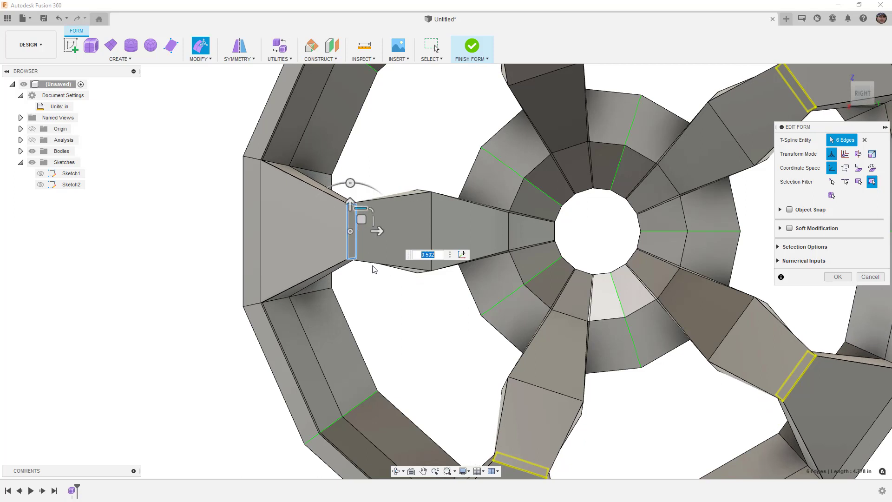
pyautogui.write('1.00')
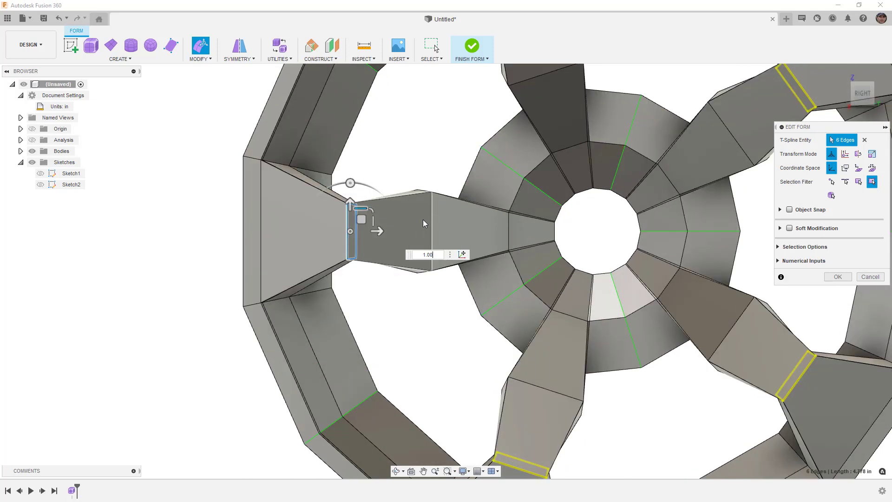
# Scale the next edge loop toward the hub to about 0.4 of its width and check the narrowed spokes in smooth display.
pyautogui.doubleClick(432, 212)
pyautogui.moveTo(437, 208); pyautogui.dragTo(438, 227)
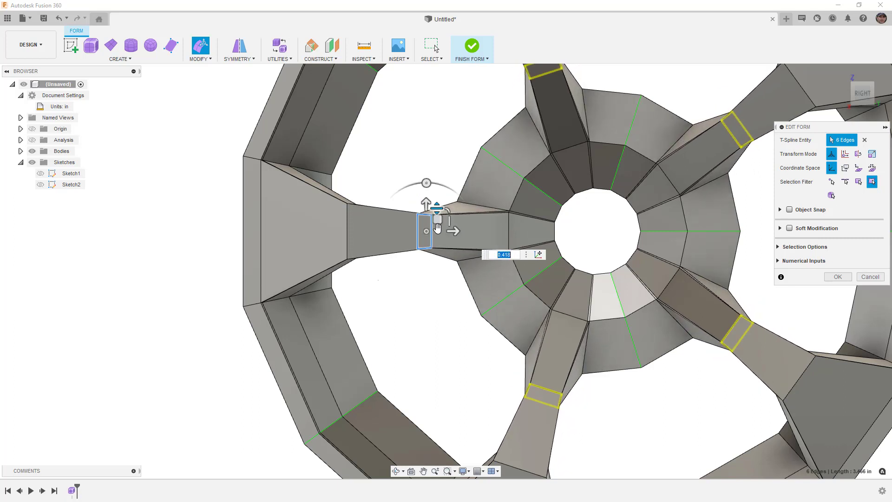
pyautogui.write('1.00')
pyautogui.scroll(-3, 434, 292)
pyautogui.keyDown('shift'); pyautogui.moveTo(434, 293); pyautogui.dragTo(426, 259, button='middle'); pyautogui.keyUp('shift')
pyautogui.scroll(3, 494, 284)
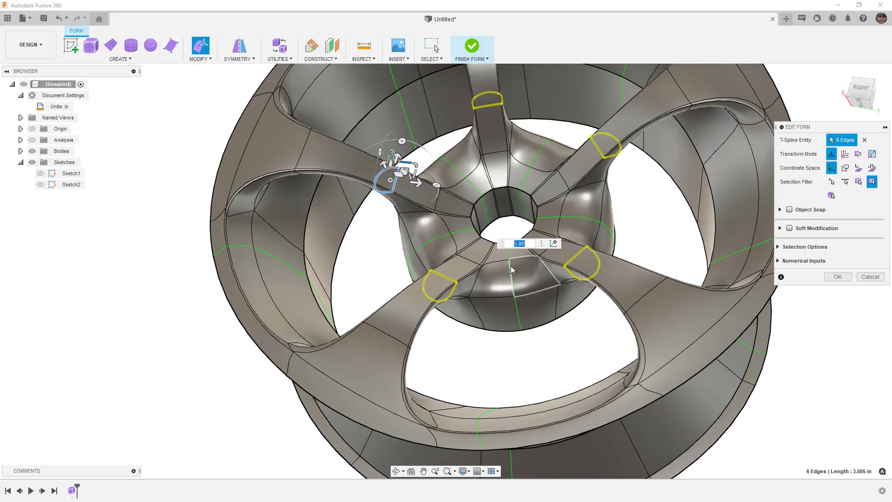
# Examine the hub edges between the narrowed spokes from several angles and accept the form edit.
pyautogui.keyDown('shift'); pyautogui.moveTo(528, 291); pyautogui.dragTo(579, 238, button='middle'); pyautogui.keyUp('shift')
pyautogui.click(587, 225)
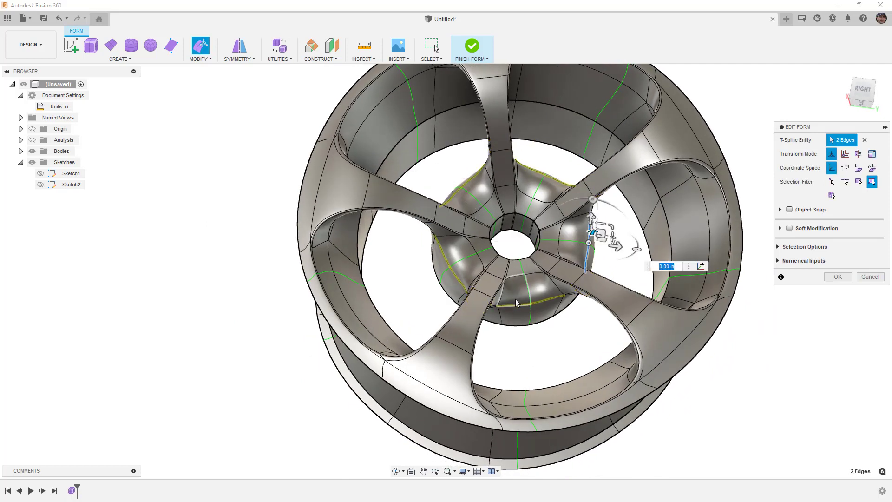
pyautogui.keyDown('shift'); pyautogui.moveTo(462, 262); pyautogui.dragTo(430, 214, button='middle'); pyautogui.keyUp('shift')
pyautogui.scroll(2, 456, 223)
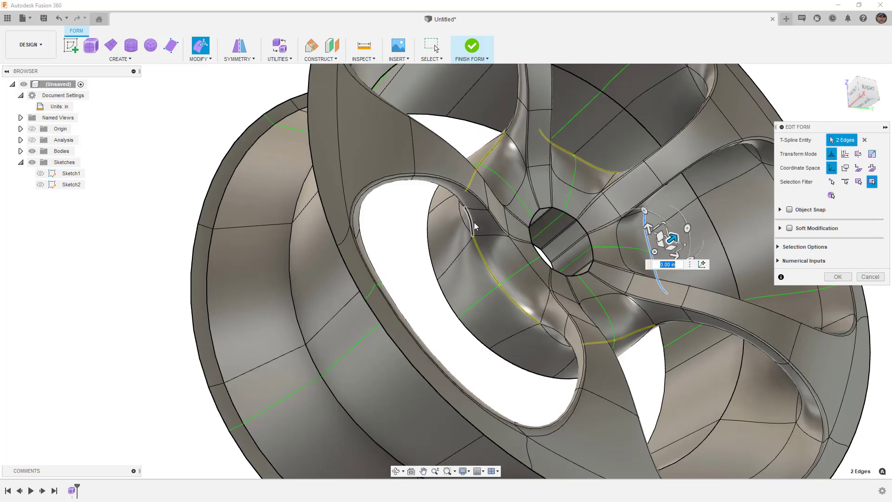
pyautogui.moveTo(641, 237); pyautogui.dragTo(364, 331, button='middle')
pyautogui.middleClick(369, 331)
pyautogui.middleClick(370, 330)
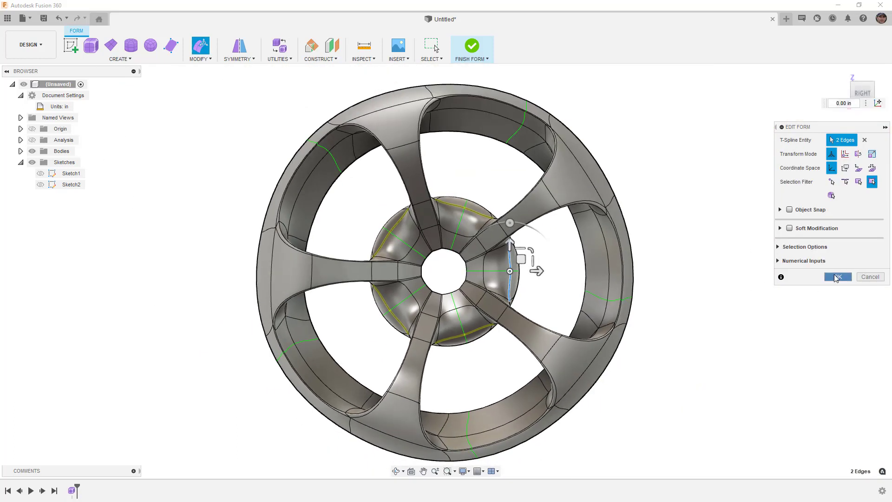
pyautogui.click(836, 277)
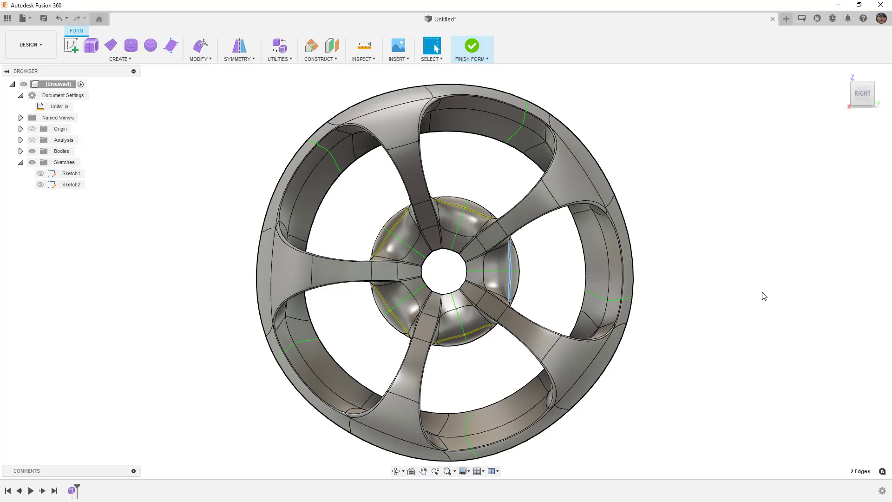
# Finish the form and check the resulting wheel body by highlighting it in the list of bodies.
pyautogui.click(661, 118)
pyautogui.click(471, 50)
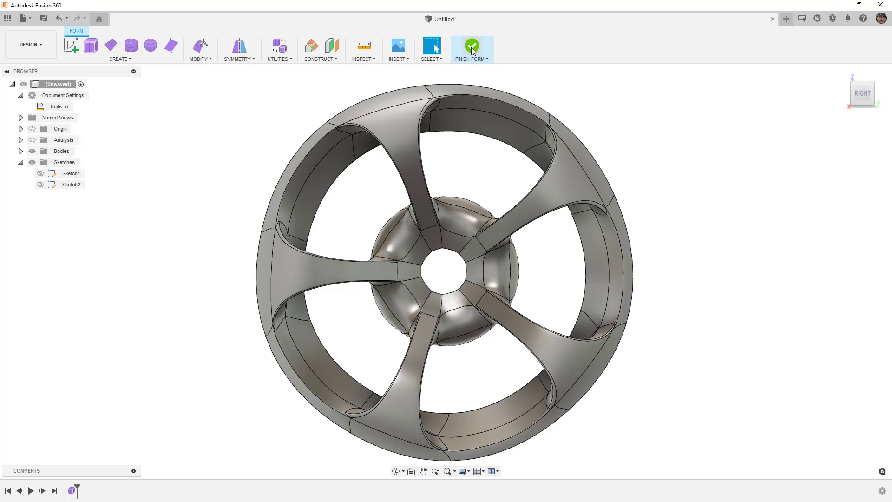
pyautogui.keyDown('shift'); pyautogui.moveTo(491, 208); pyautogui.dragTo(521, 208, button='middle'); pyautogui.keyUp('shift')
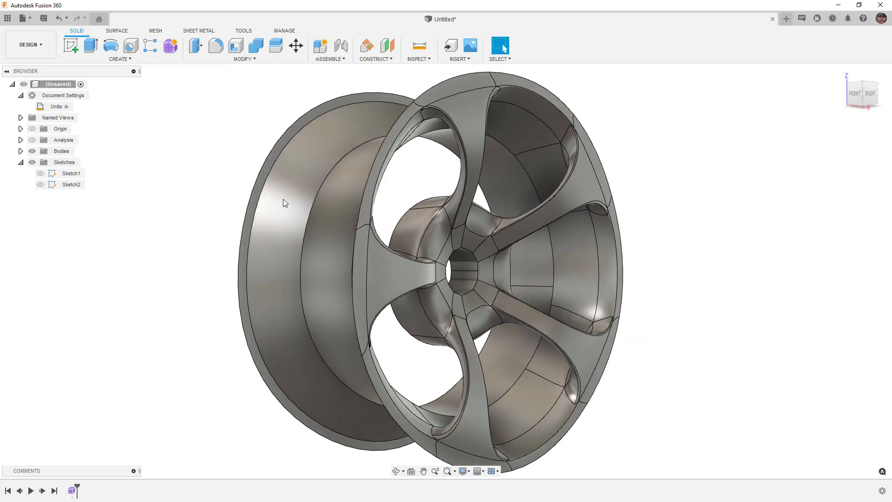
pyautogui.click(21, 151)
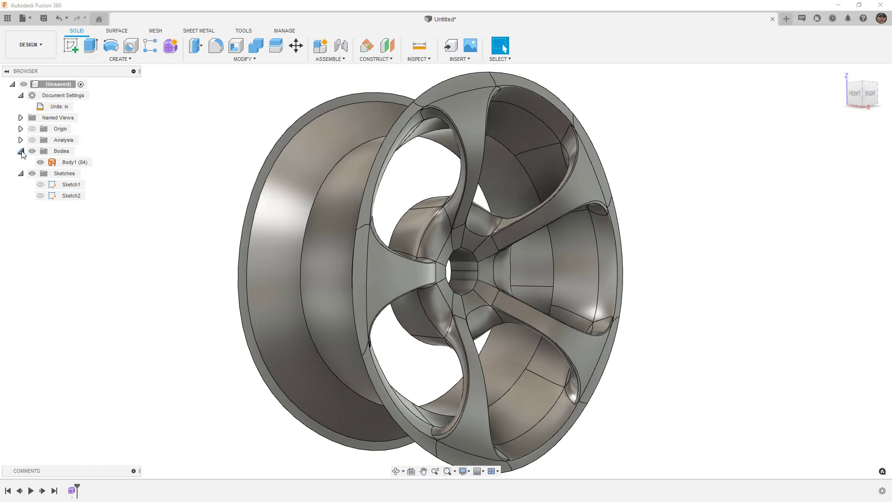
pyautogui.click(70, 162)
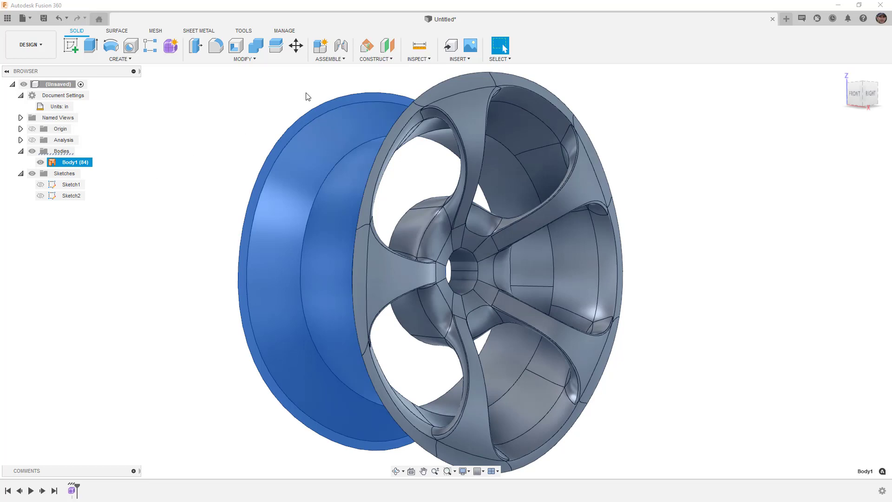
pyautogui.click(308, 112)
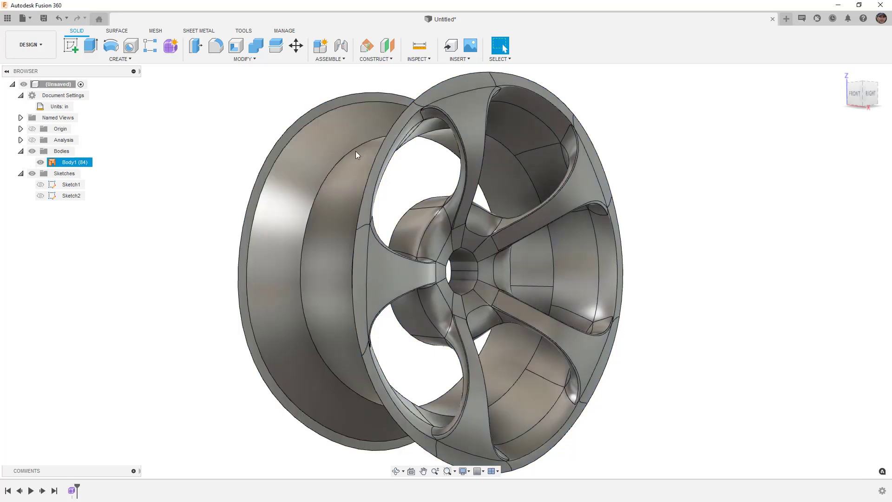
# Inspect the finished wheel body and switch its display to shaded without visible edges.
pyautogui.scroll(-5, 417, 180)
pyautogui.moveTo(511, 206)
pyautogui.keyDown('shift'); pyautogui.mouseDown(button='middle')
pyautogui.moveTo(471, 205)
pyautogui.moveTo(496, 214)
pyautogui.mouseUp(button='middle'); pyautogui.keyUp('shift')
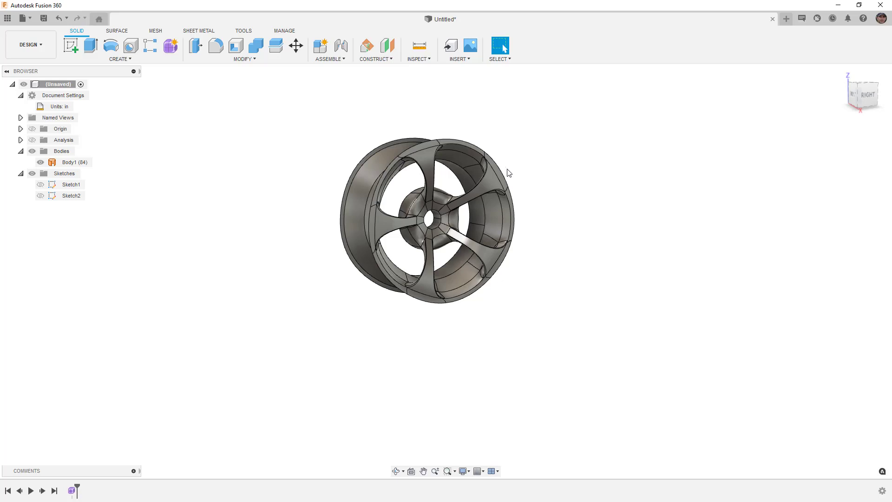
pyautogui.click(379, 162)
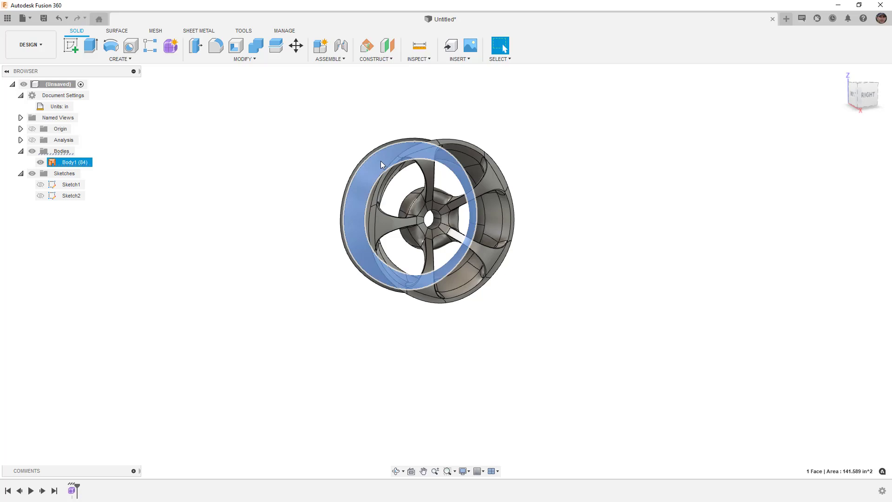
pyautogui.click(411, 185)
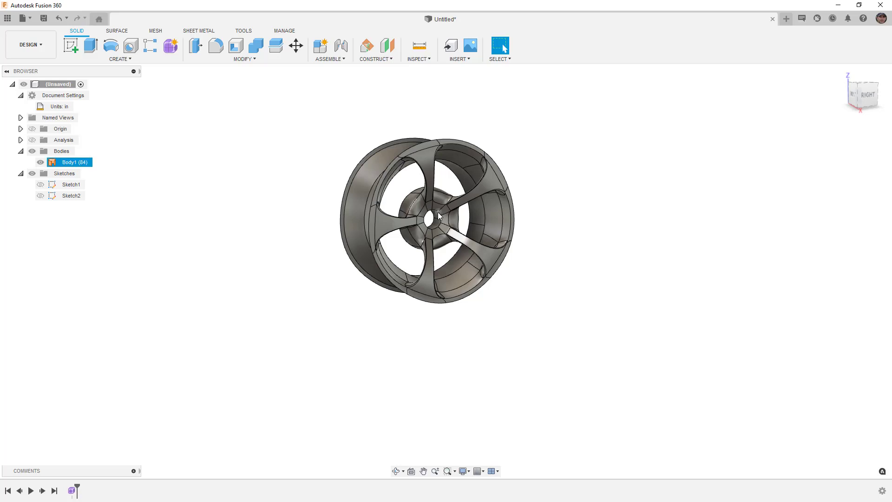
pyautogui.scroll(4, 431, 221)
pyautogui.moveTo(431, 221); pyautogui.dragTo(436, 257, button='middle')
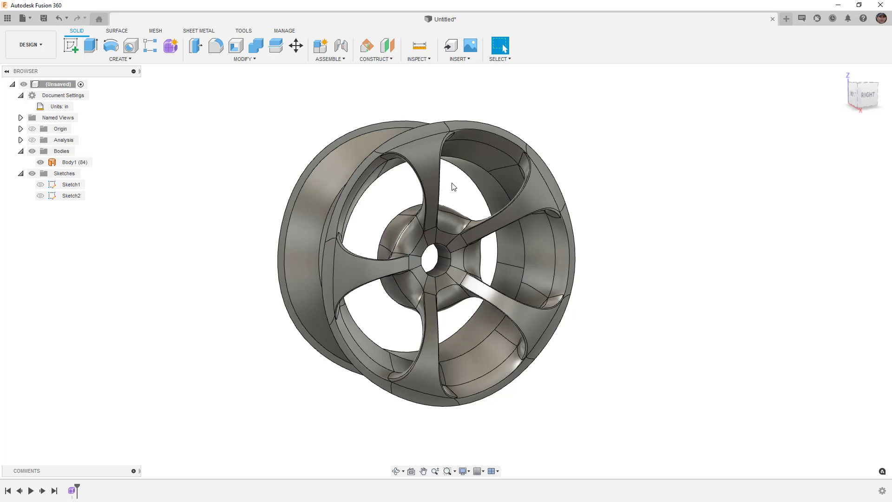
pyautogui.click(441, 208)
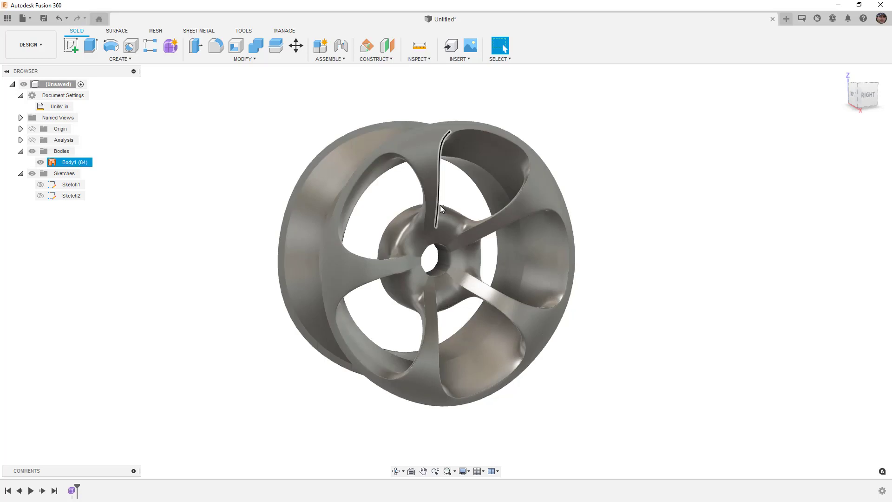